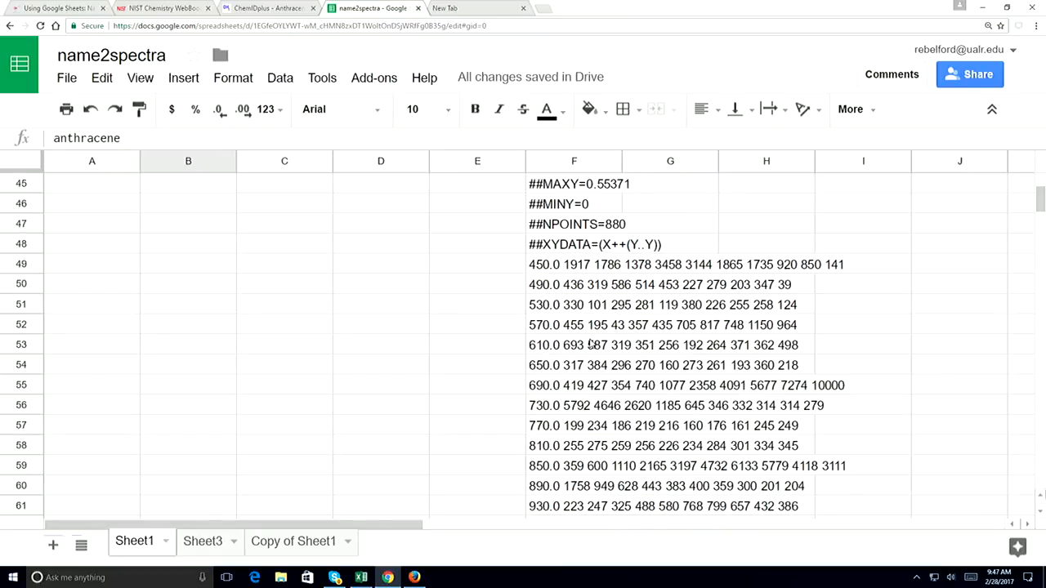
- Set the spectrum type in cell A5 of Sheet1 to UVVis
{"action": "scroll", "coordinate": [590, 347], "scroll_direction": "up", "scroll_amount": 12}
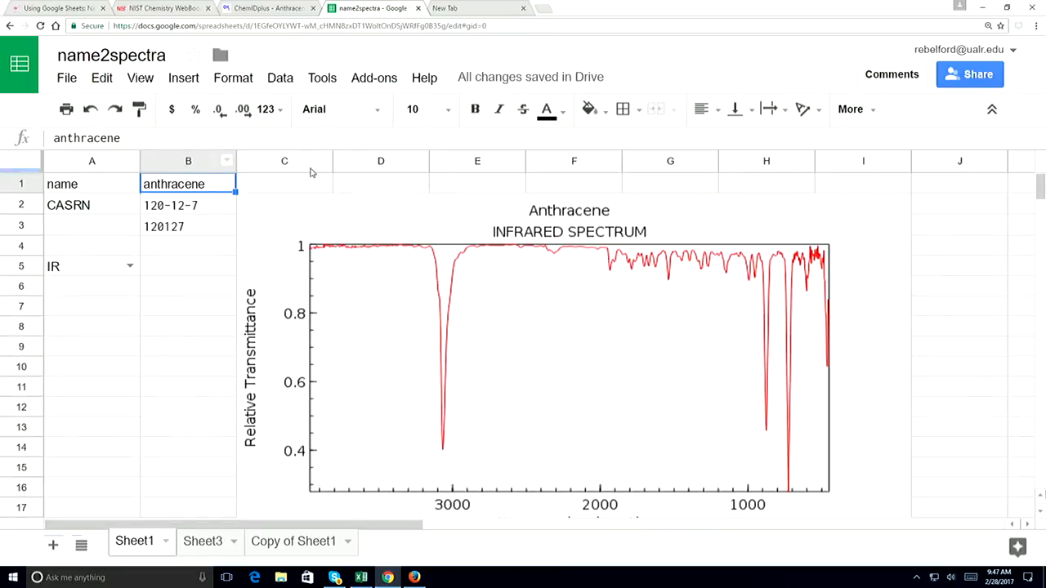
{"action": "left_click", "coordinate": [130, 267]}
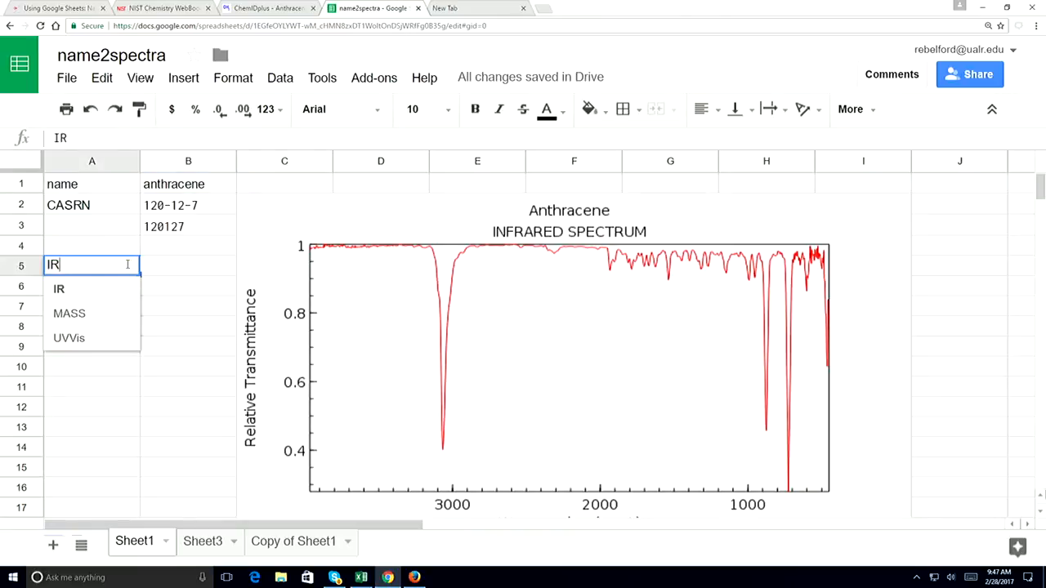
{"action": "left_click", "coordinate": [87, 338]}
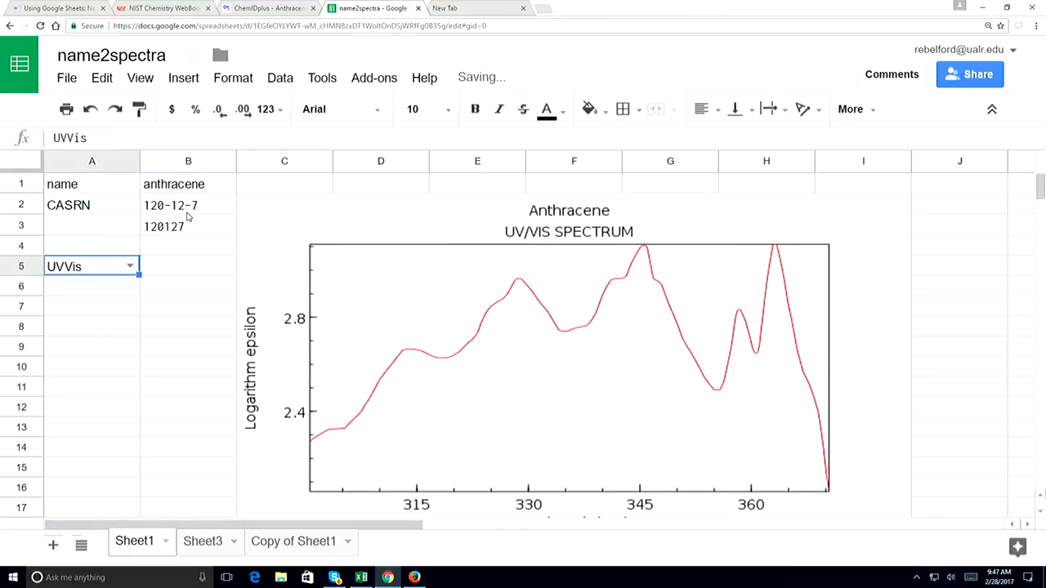
- Replace the chemical name in cell B1 with benzene
{"action": "left_click", "coordinate": [210, 186]}
{"action": "double_click", "coordinate": [210, 186]}
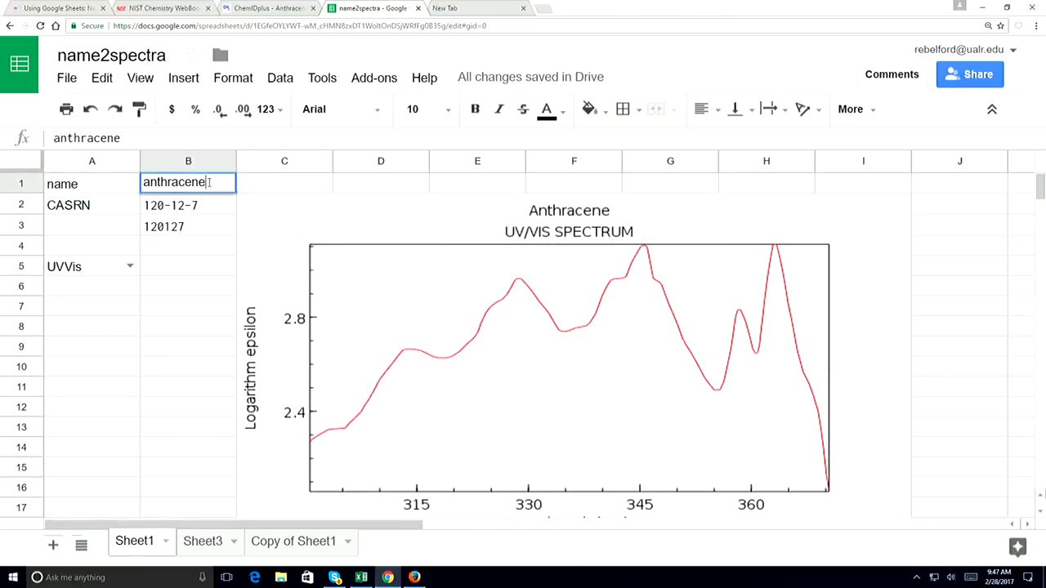
{"action": "left_click_drag", "start_coordinate": [210, 185], "coordinate": [92, 188]}
{"action": "type", "text": "b"}
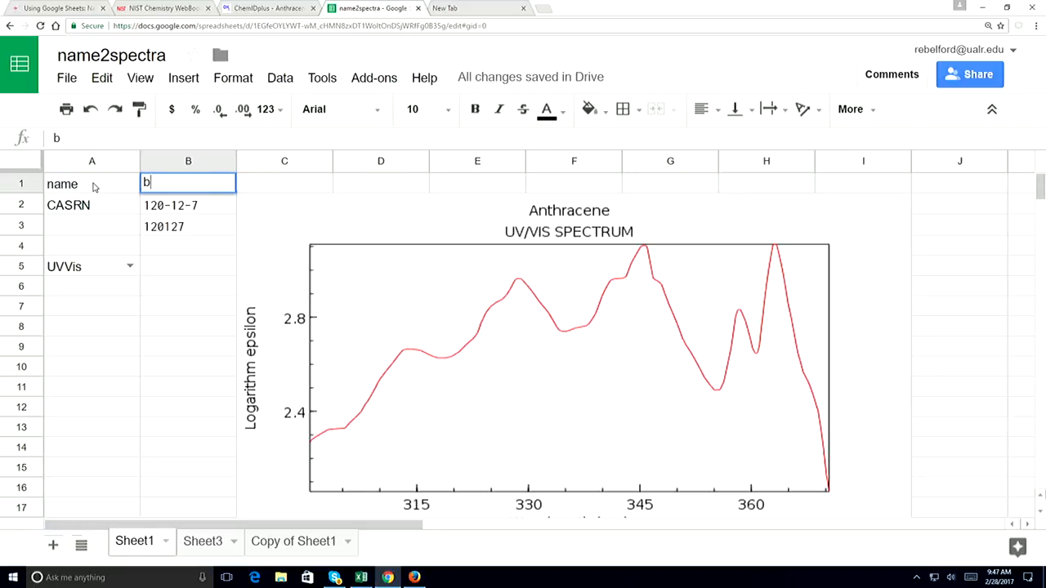
{"action": "type", "text": "enzene"}
{"action": "key", "text": "Return"}
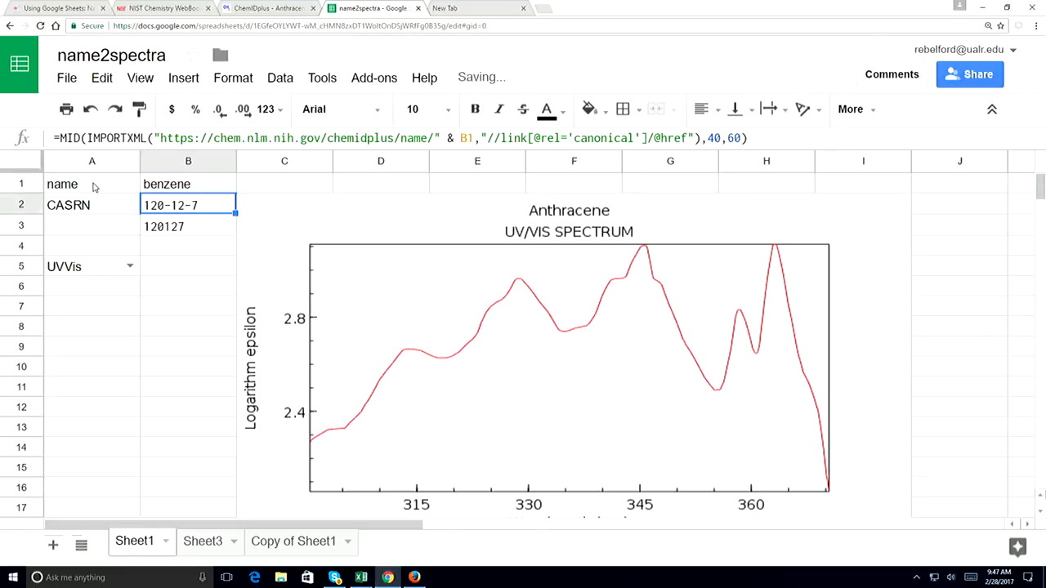
- Examine the benzene UV/Vis spectrum image and the imported spectral data rows below it
{"action": "scroll", "coordinate": [572, 311], "scroll_direction": "down", "scroll_amount": 10}
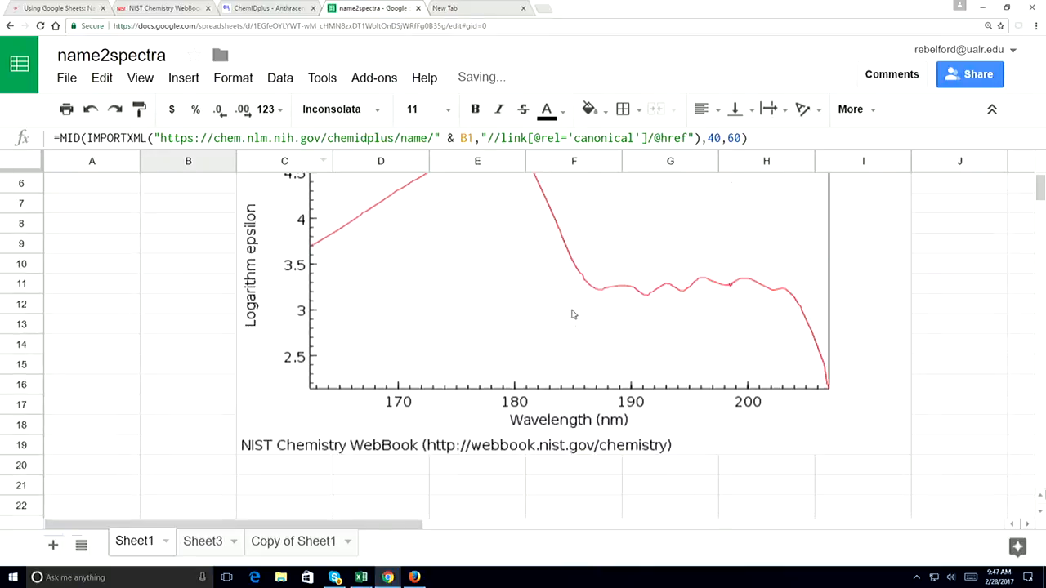
{"action": "scroll", "coordinate": [572, 310], "scroll_direction": "up", "scroll_amount": 3}
{"action": "scroll", "coordinate": [572, 311], "scroll_direction": "up", "scroll_amount": 1}
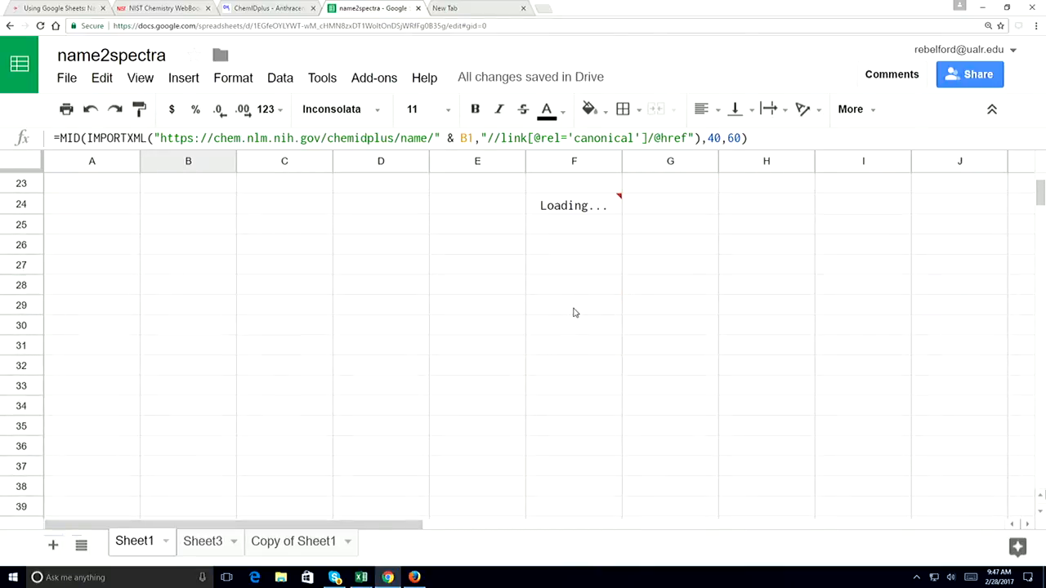
{"action": "scroll", "coordinate": [585, 249], "scroll_direction": "up", "scroll_amount": 3}
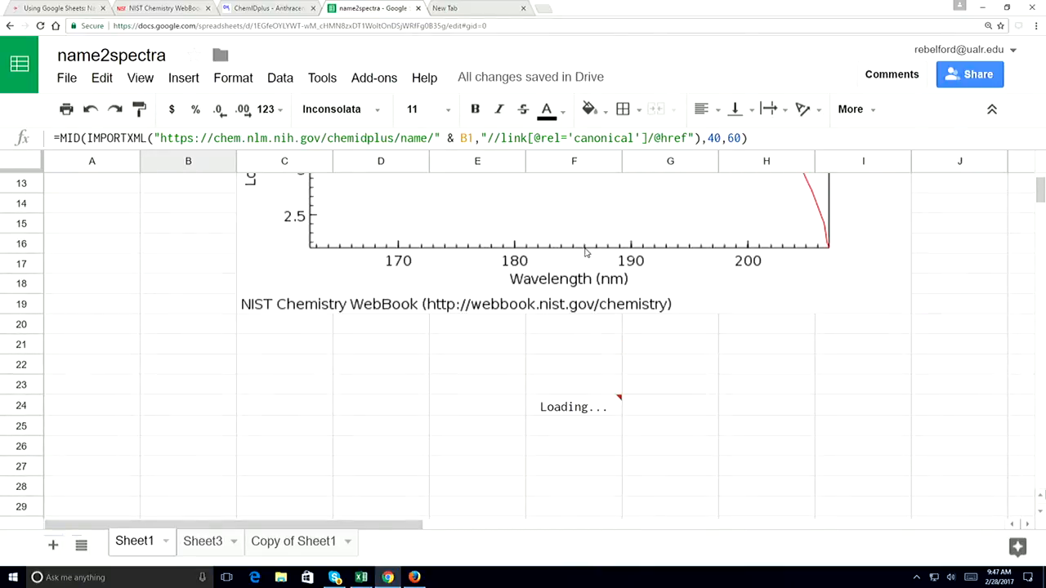
{"action": "scroll", "coordinate": [645, 376], "scroll_direction": "down", "scroll_amount": 4}
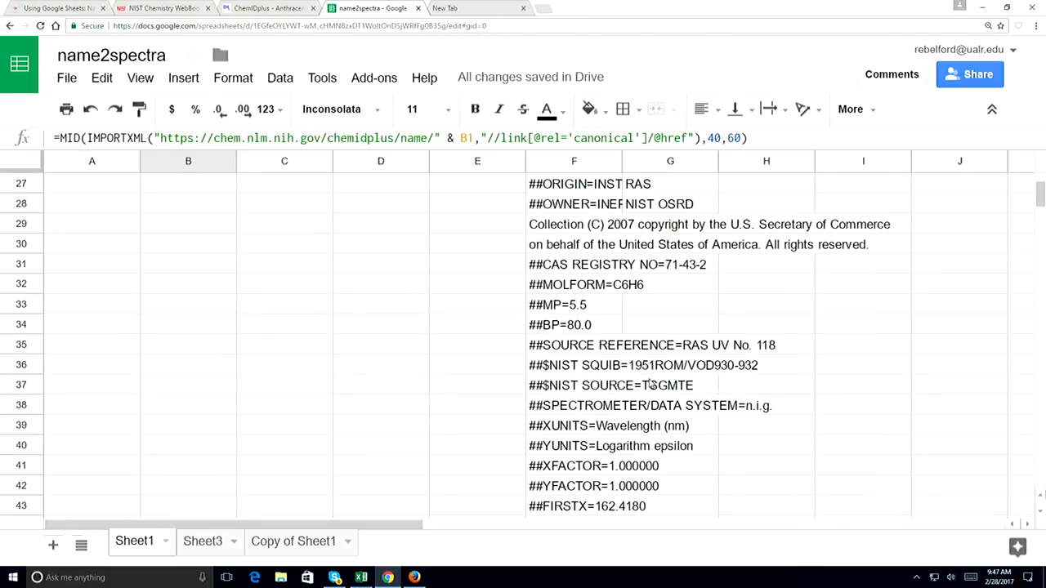
{"action": "scroll", "coordinate": [652, 384], "scroll_direction": "down", "scroll_amount": 10}
{"action": "scroll", "coordinate": [658, 384], "scroll_direction": "up", "scroll_amount": 9}
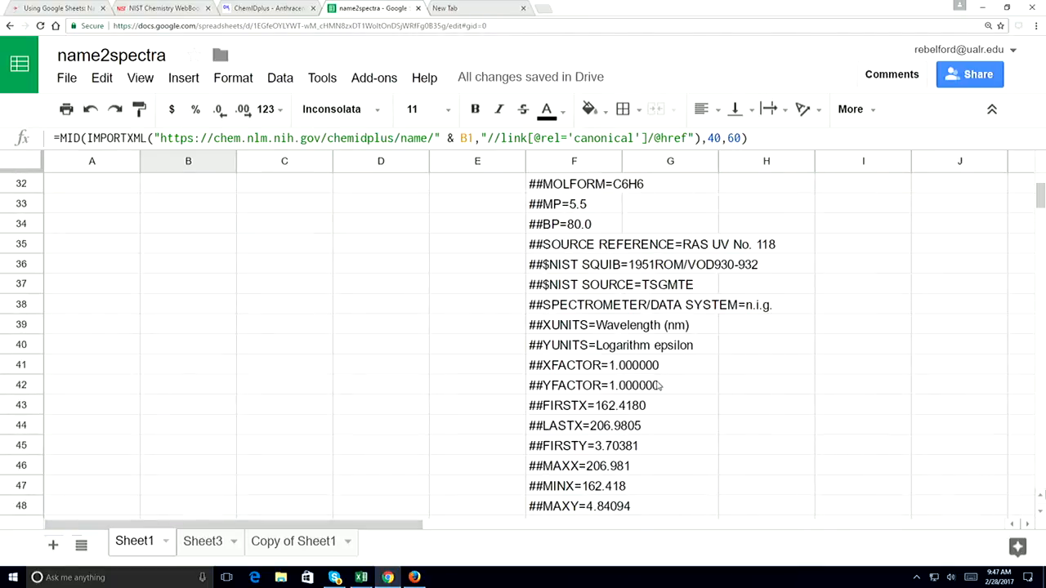
{"action": "scroll", "coordinate": [654, 376], "scroll_direction": "up", "scroll_amount": 9}
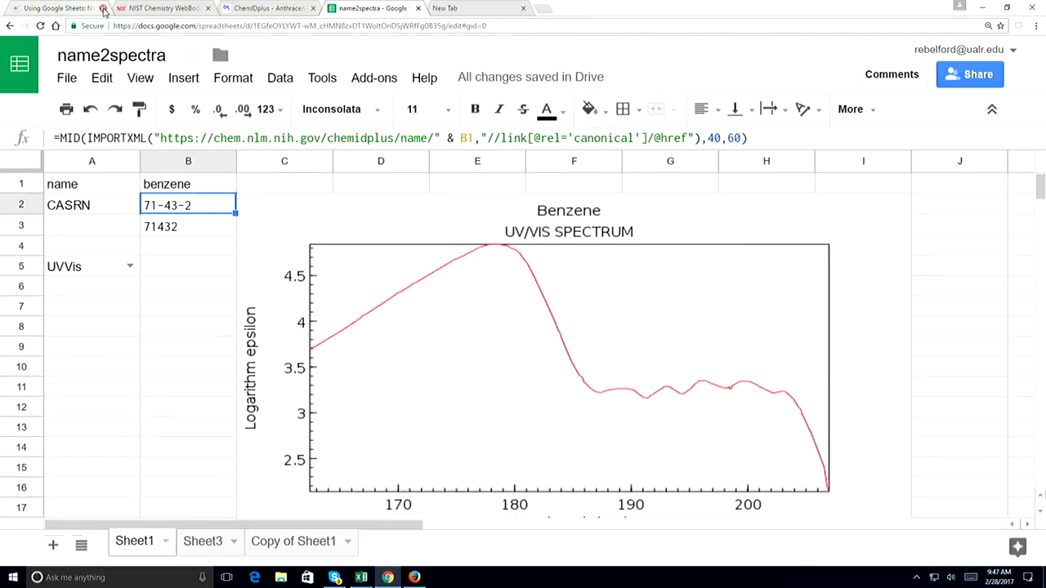
- Switch to Firefox and open the Using Google Sheets: Name2Spectra page from the Spring 2017 course's Data Representation on Computer for Chemists module
{"action": "left_click", "coordinate": [414, 577]}
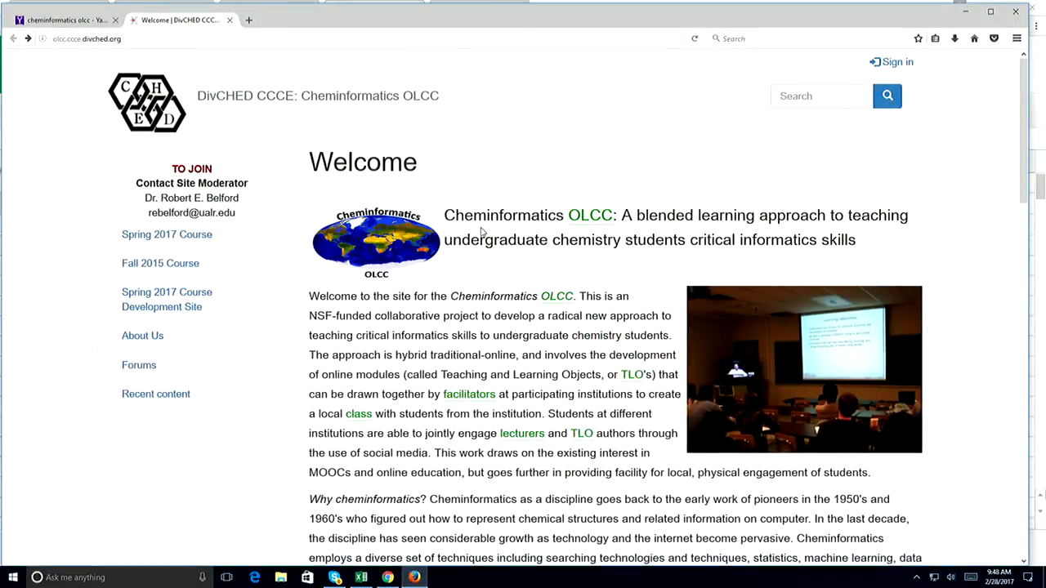
{"action": "left_click", "coordinate": [183, 237]}
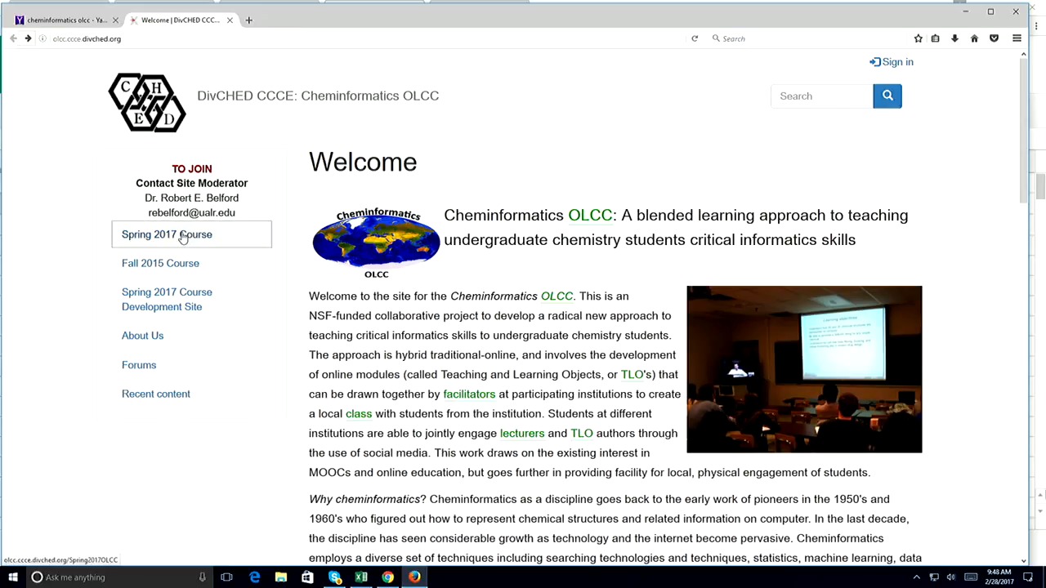
{"action": "scroll", "coordinate": [406, 400], "scroll_direction": "down", "scroll_amount": 4}
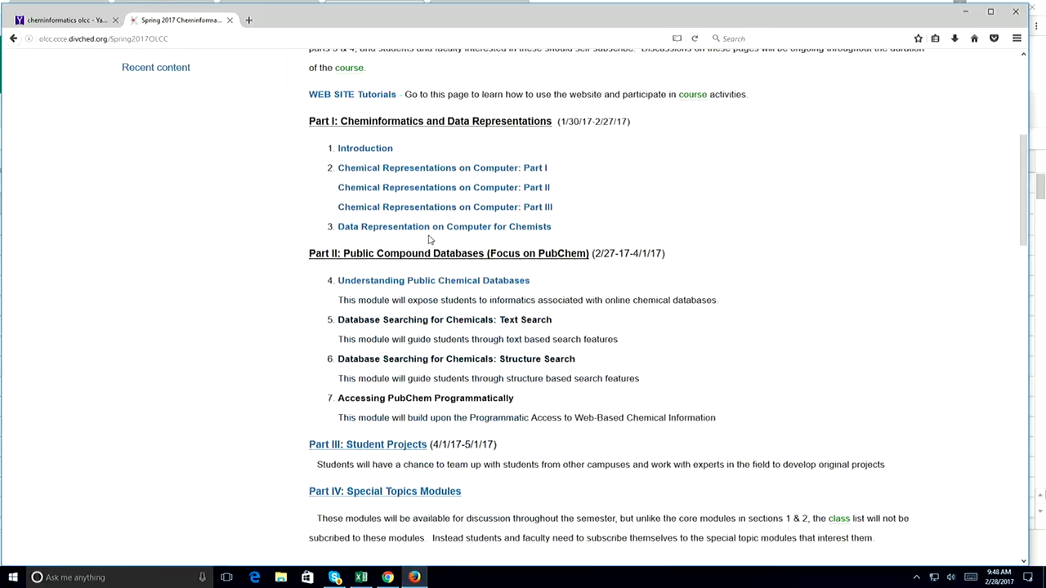
{"action": "left_click", "coordinate": [365, 228]}
{"action": "scroll", "coordinate": [666, 302], "scroll_direction": "down", "scroll_amount": 6}
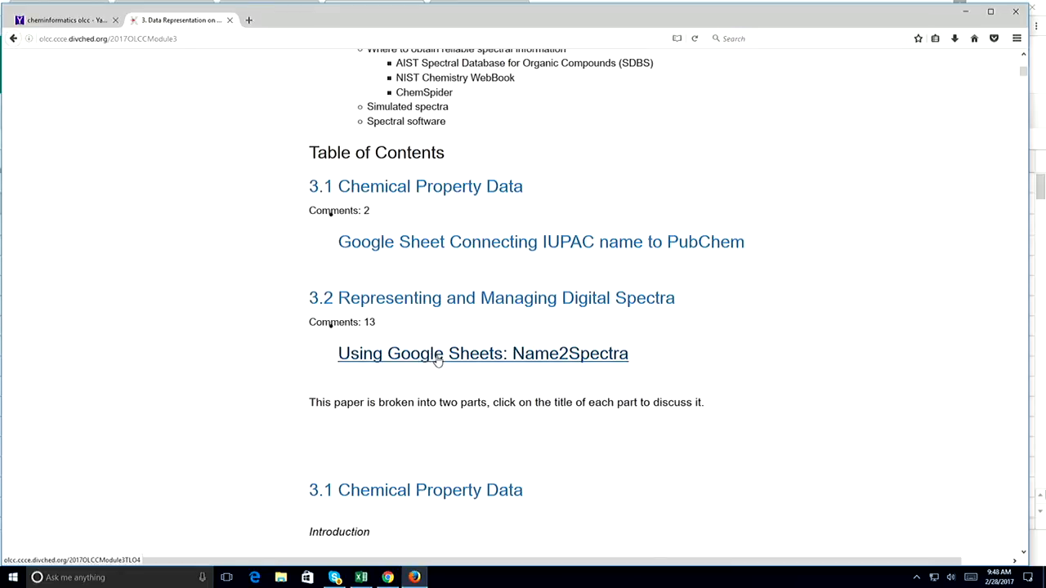
{"action": "left_click", "coordinate": [437, 355]}
- Review the cell setup instructions on the Name2Spectra page, and return to the spreadsheet in Chrome to view the spectrum options in A5
{"action": "scroll", "coordinate": [440, 353], "scroll_direction": "down", "scroll_amount": 4}
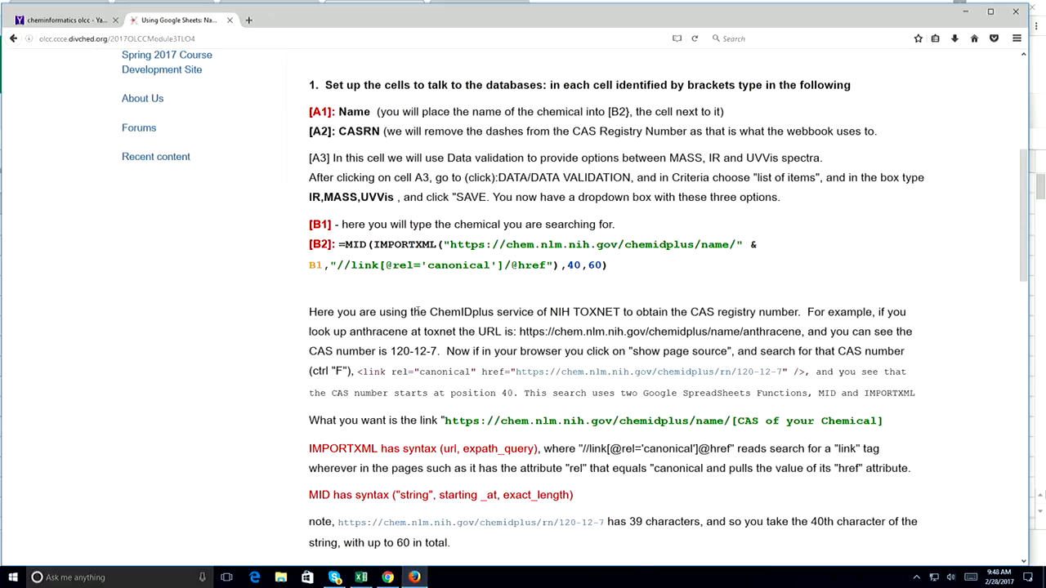
{"action": "scroll", "coordinate": [418, 313], "scroll_direction": "up", "scroll_amount": 2}
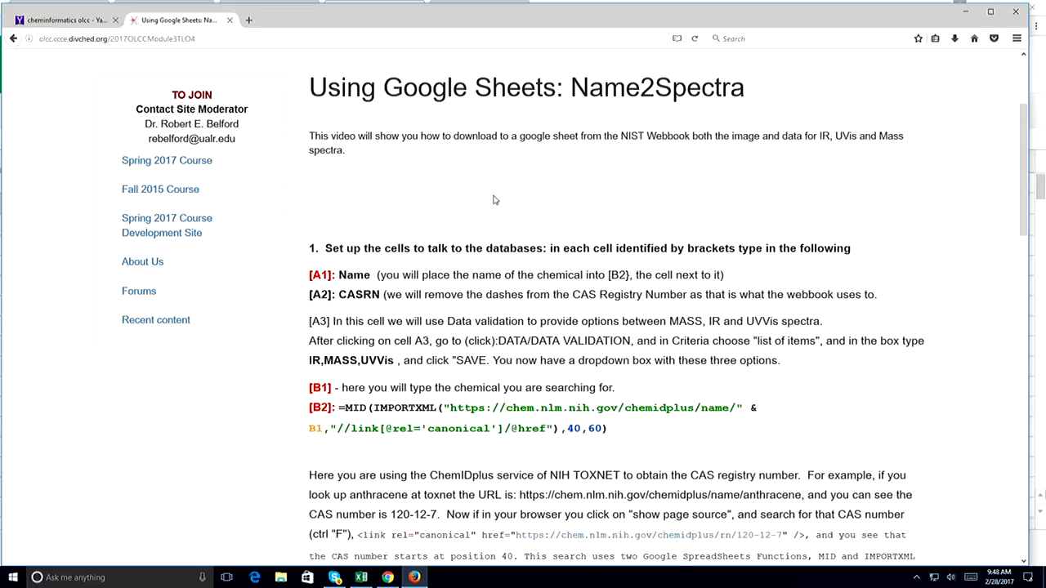
{"action": "scroll", "coordinate": [516, 236], "scroll_direction": "up", "scroll_amount": 2}
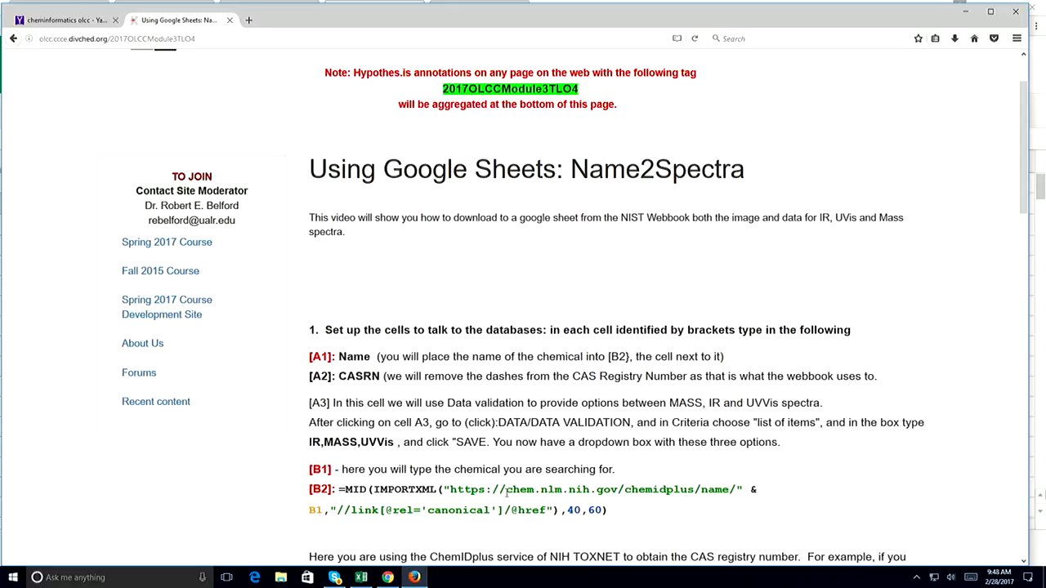
{"action": "left_click", "coordinate": [966, 12]}
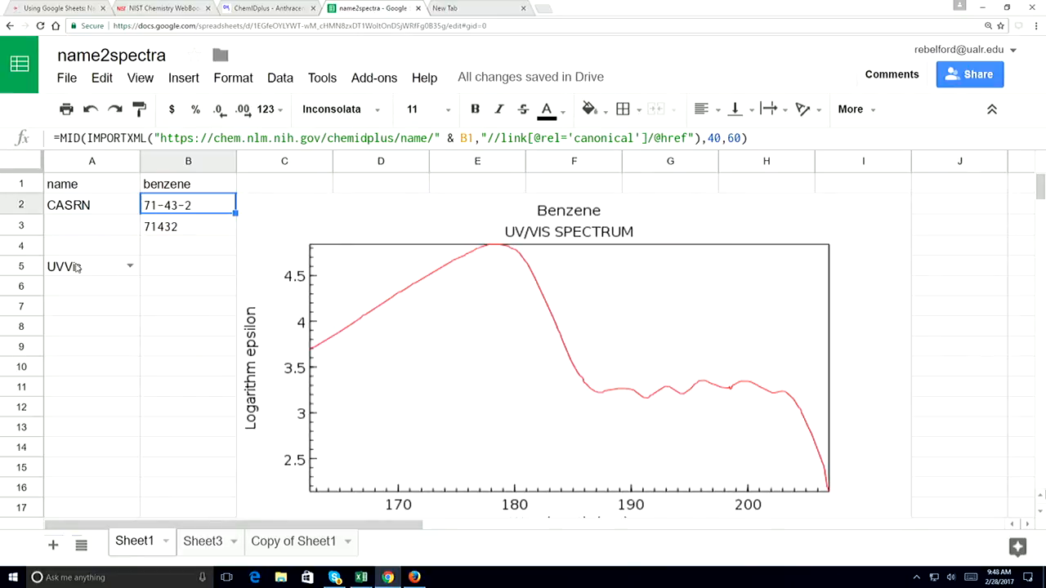
{"action": "left_click", "coordinate": [129, 266]}
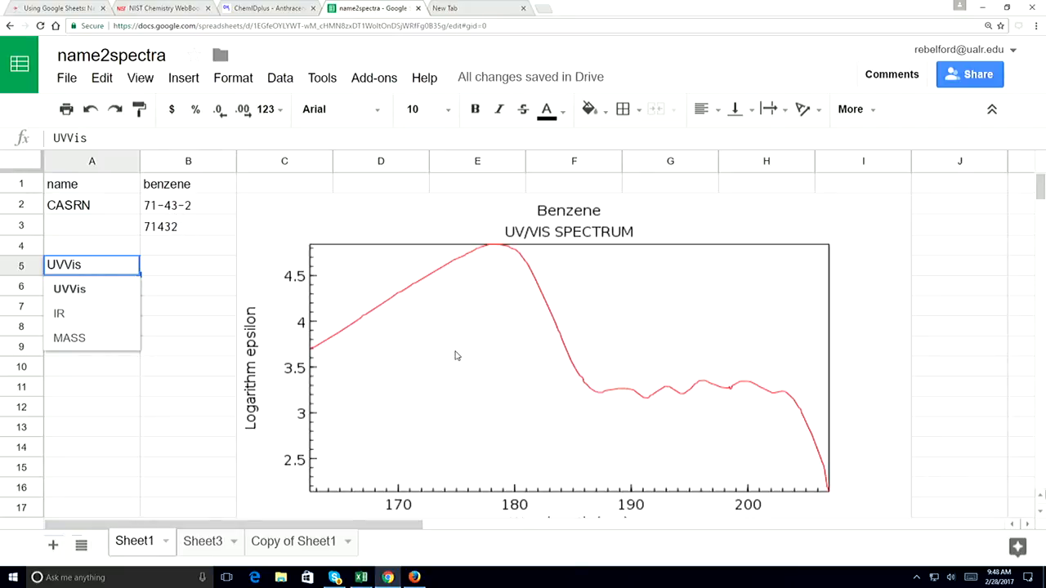
- Open the search by chemical name on the NIST Chemistry WebBook site
{"action": "left_click", "coordinate": [149, 9]}
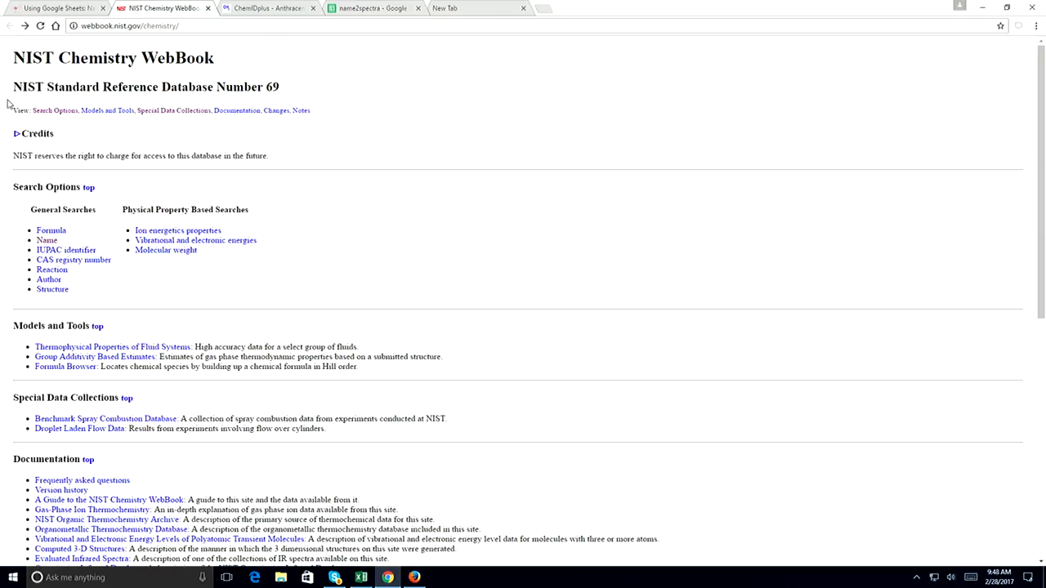
{"action": "left_click", "coordinate": [52, 110]}
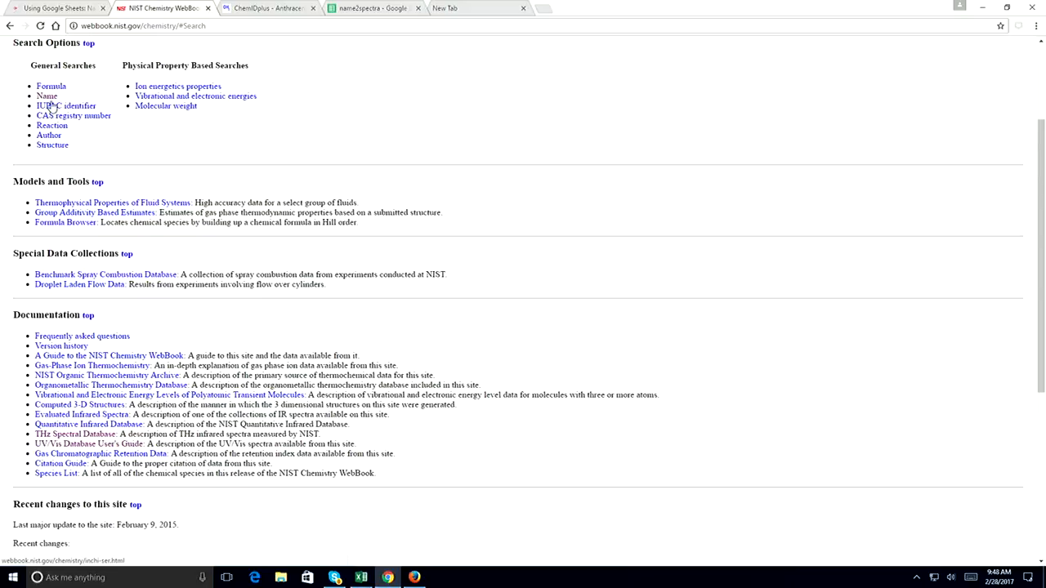
{"action": "left_click", "coordinate": [47, 99]}
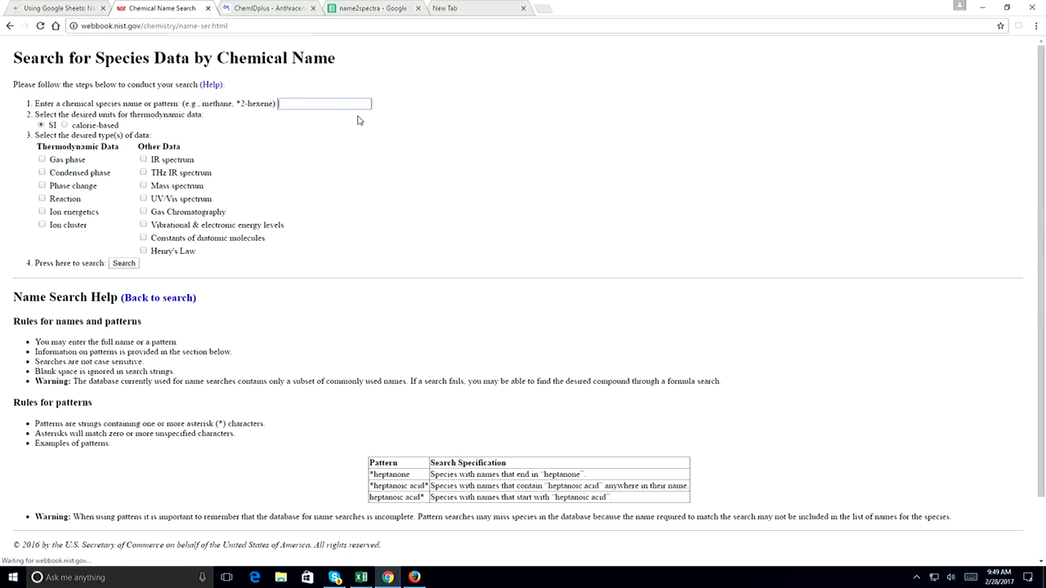
- Search the WebBook for anthracene with the IR, mass and UV/Vis spectrum data types selected
{"action": "type", "text": "a"}
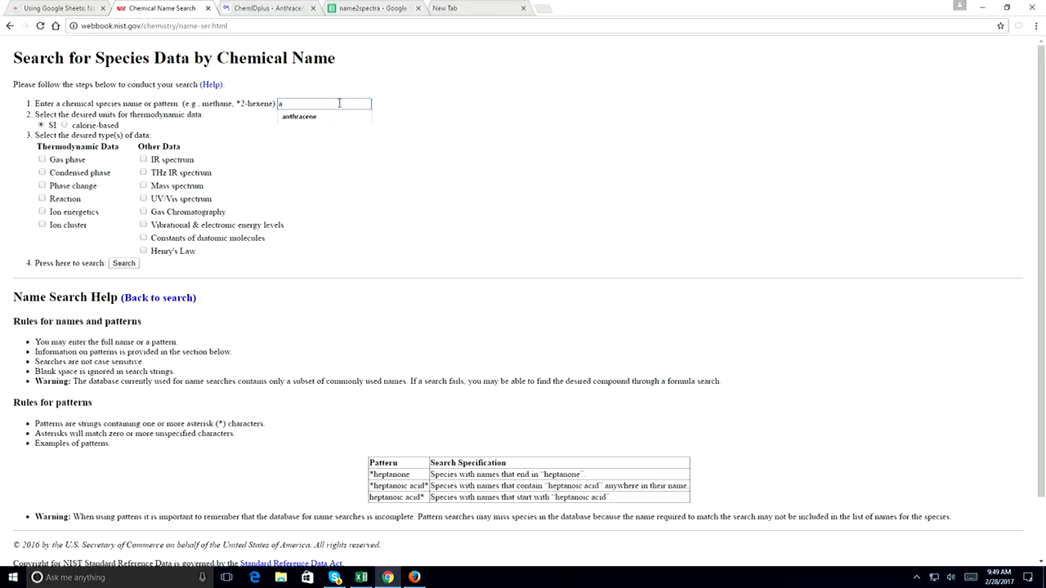
{"action": "left_click", "coordinate": [319, 121]}
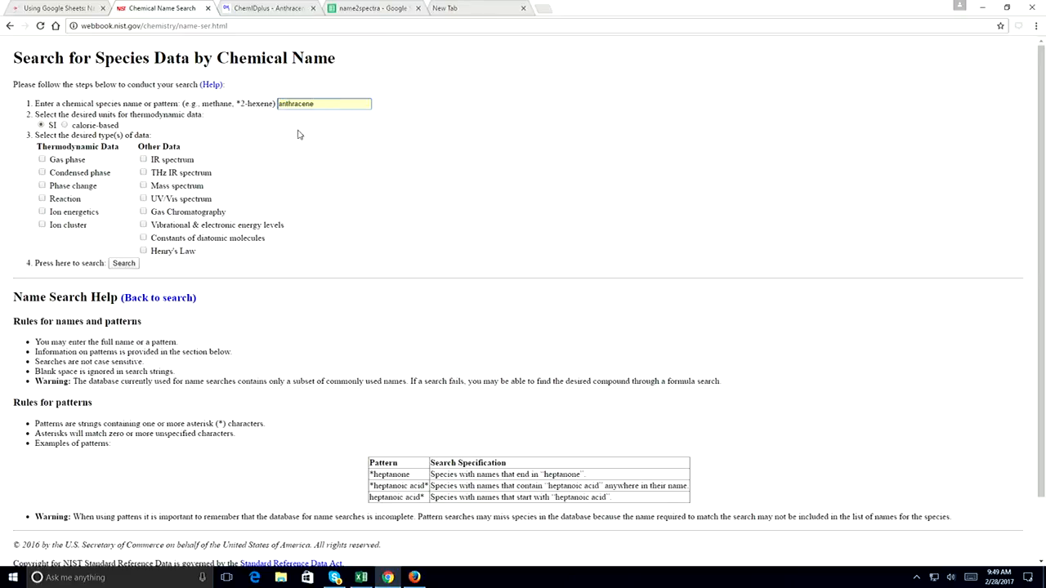
{"action": "left_click", "coordinate": [143, 160]}
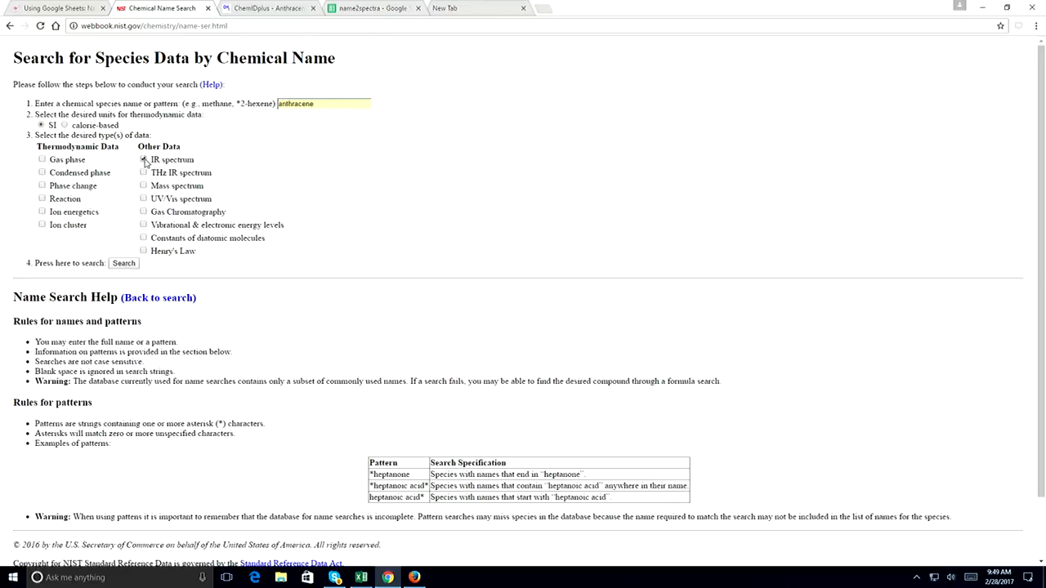
{"action": "left_click", "coordinate": [144, 200]}
{"action": "left_click", "coordinate": [124, 264]}
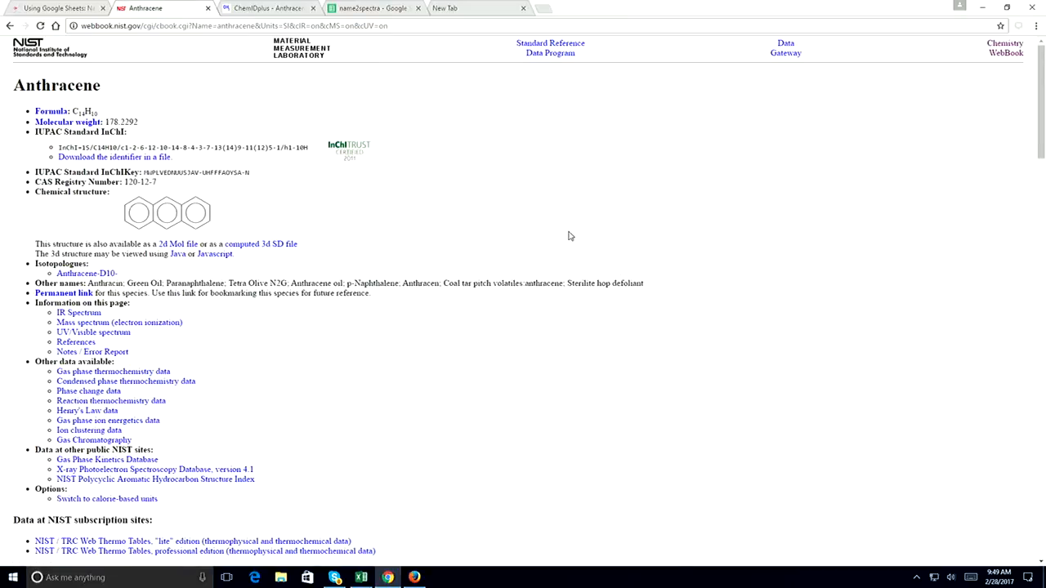
- Copy the image address of anthracene's UV/Vis spectrum from the UV/Visible spectrum section
{"action": "scroll", "coordinate": [564, 237], "scroll_direction": "down", "scroll_amount": 8}
{"action": "scroll", "coordinate": [561, 237], "scroll_direction": "down", "scroll_amount": 8}
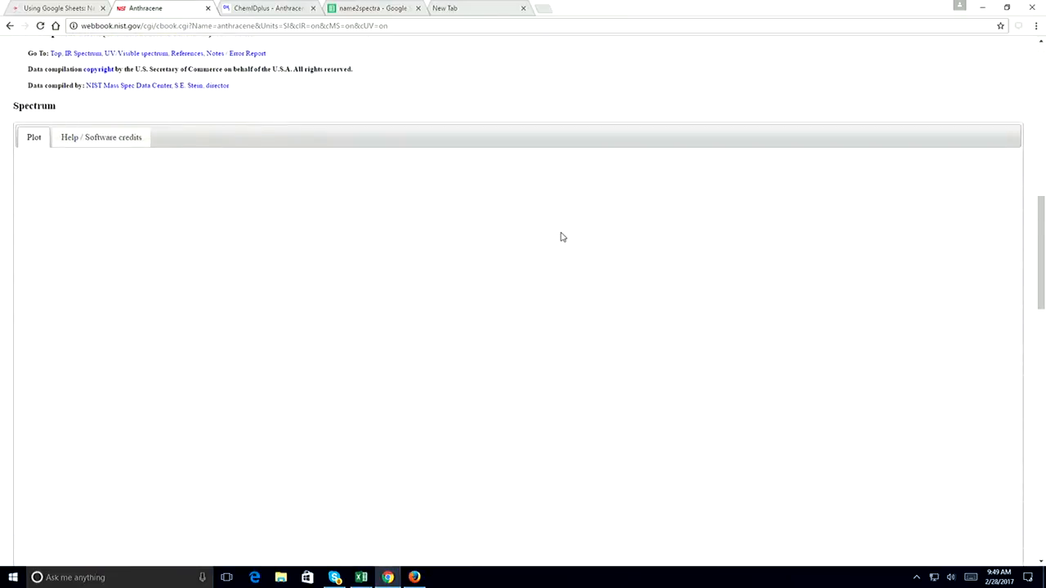
{"action": "scroll", "coordinate": [561, 237], "scroll_direction": "down", "scroll_amount": 6}
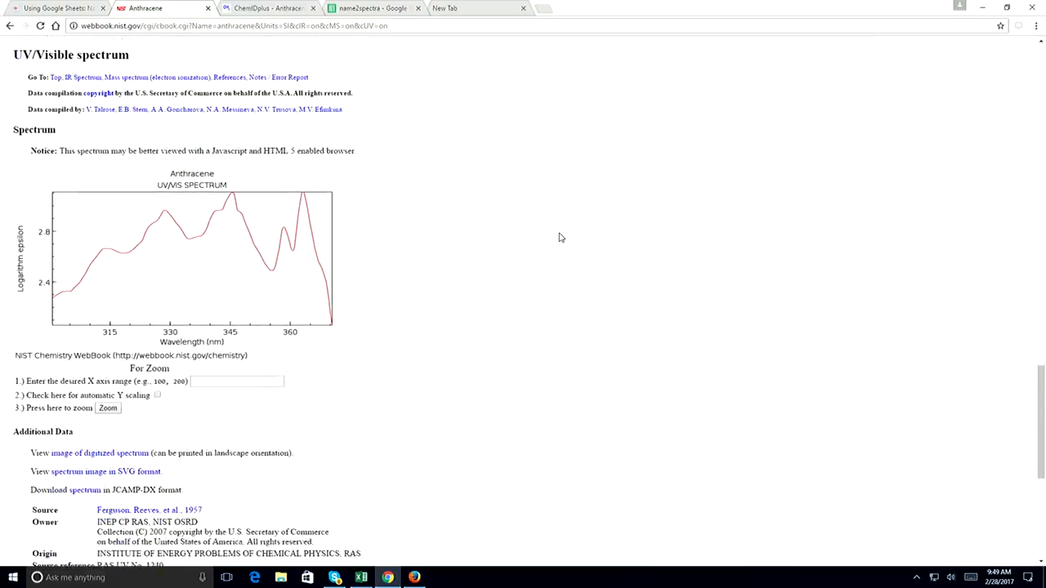
{"action": "scroll", "coordinate": [559, 237], "scroll_direction": "up", "scroll_amount": 3}
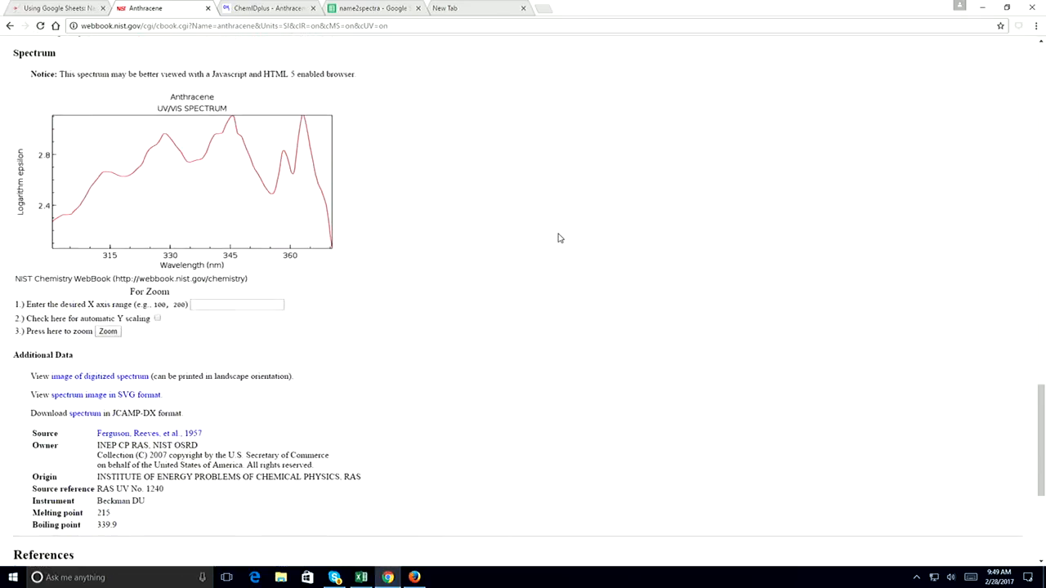
{"action": "right_click", "coordinate": [206, 174]}
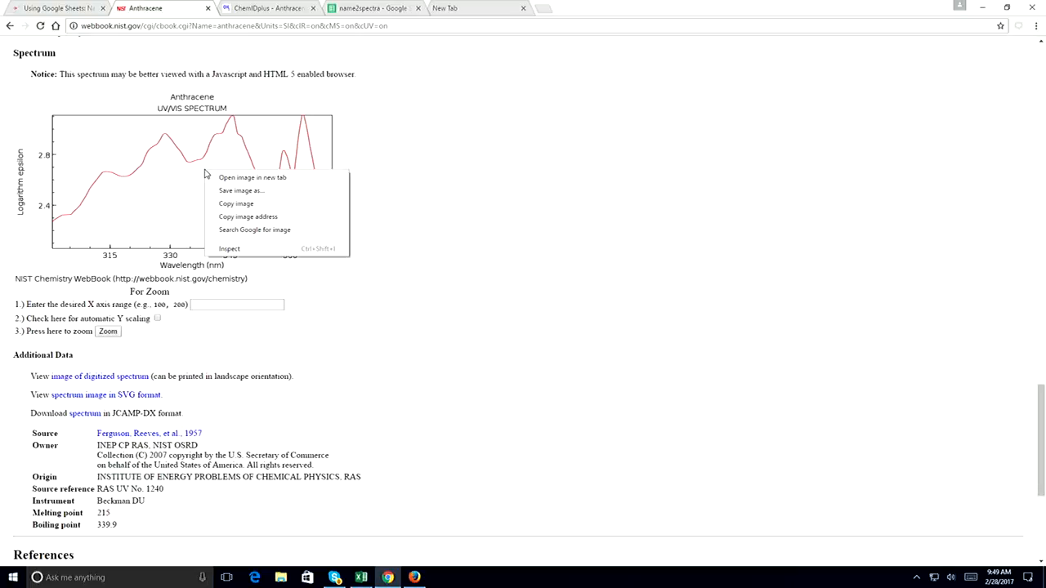
{"action": "left_click", "coordinate": [243, 217]}
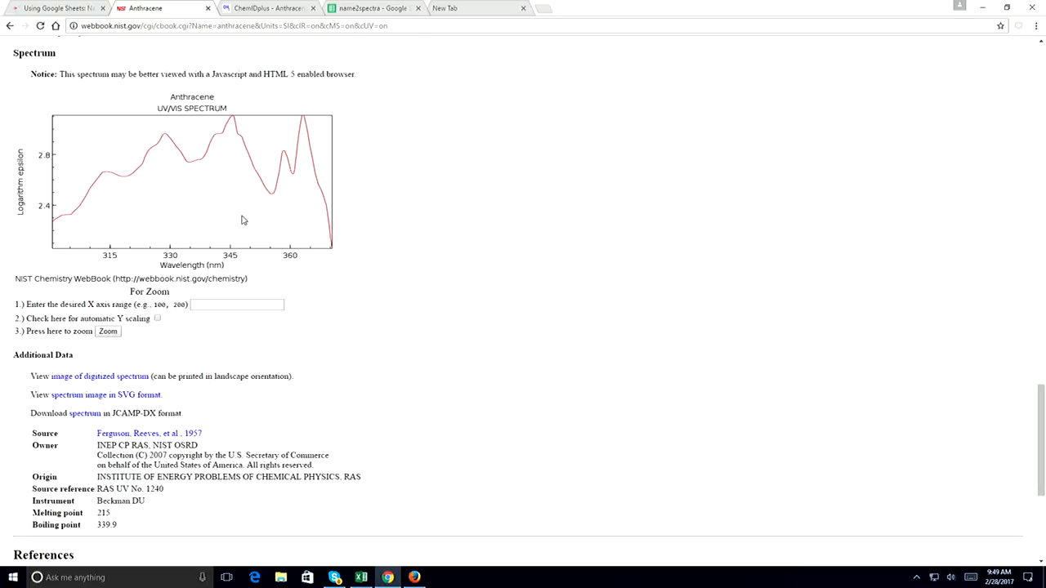
{"action": "left_click", "coordinate": [455, 8]}
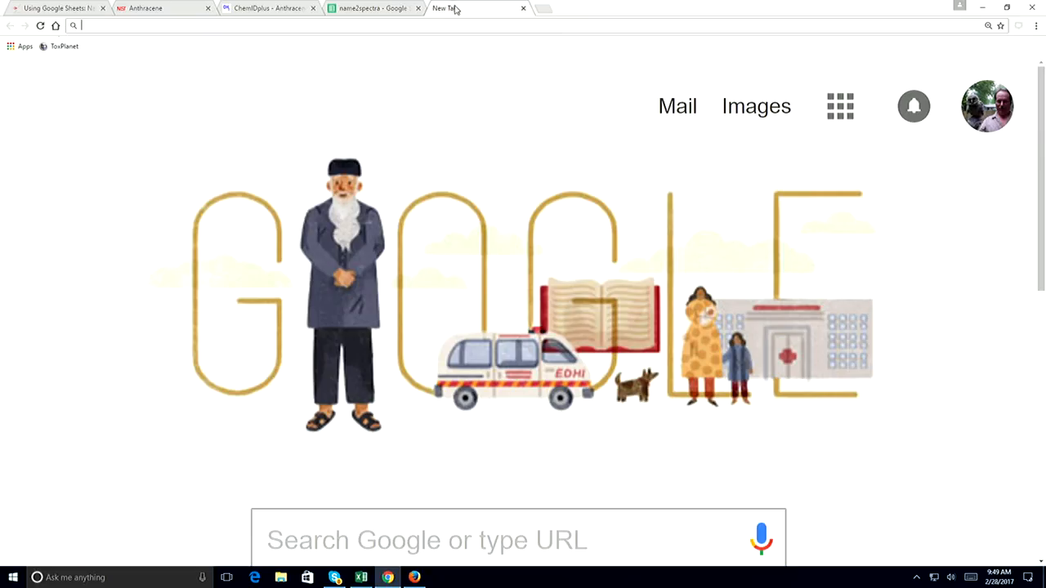
{"action": "left_click", "coordinate": [218, 25]}
{"action": "type", "text": "http://webbook.nist.gov/cgi/cbook.cgi?Spec=C120127&Index=0&Type=UVVis"}
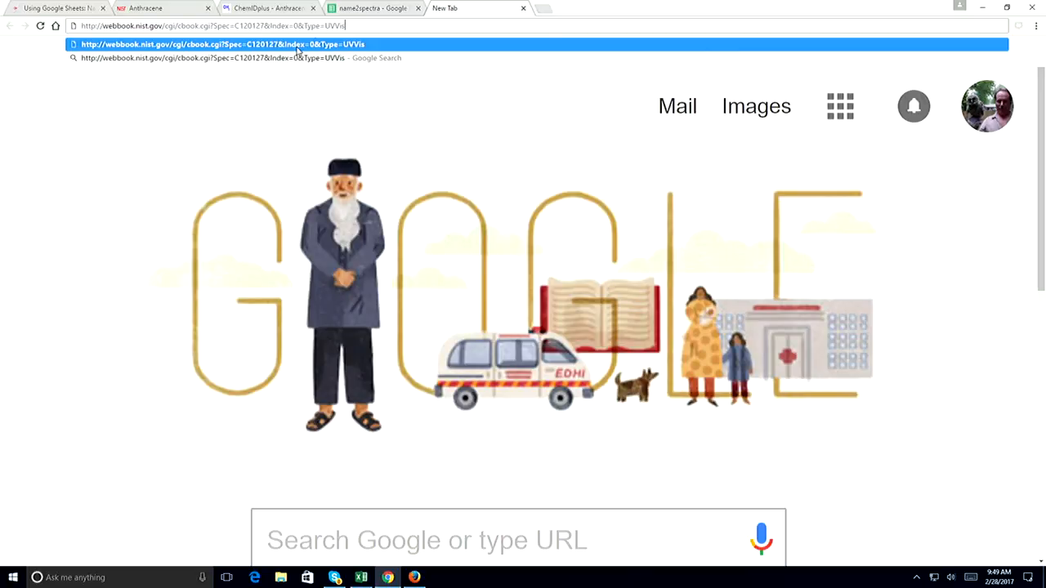
- Return to the name2spectra spreadsheet and view the spectrum type choices in cell A5 of Sheet1
{"action": "left_click", "coordinate": [349, 8]}
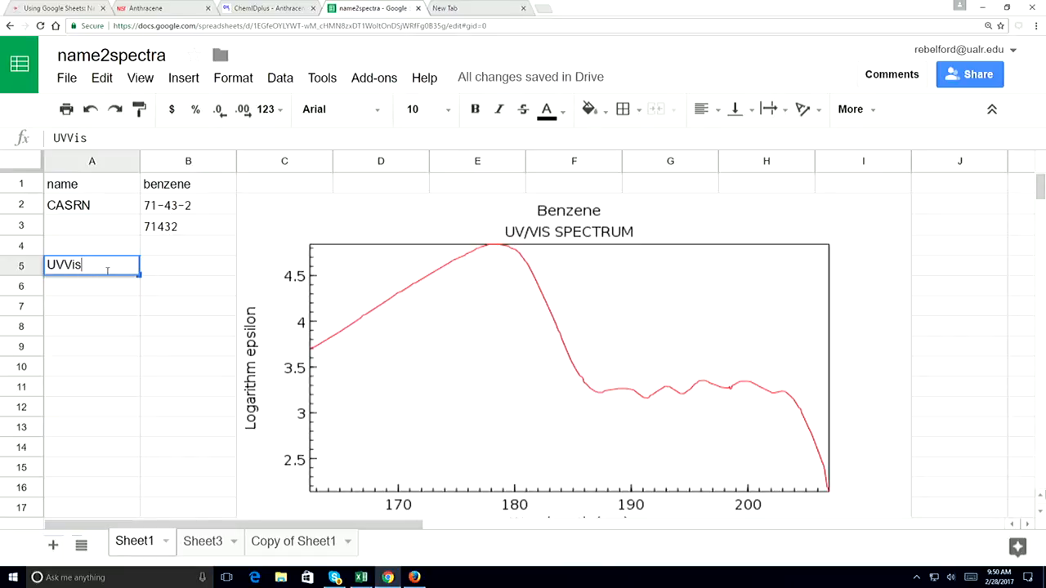
{"action": "left_click", "coordinate": [188, 296]}
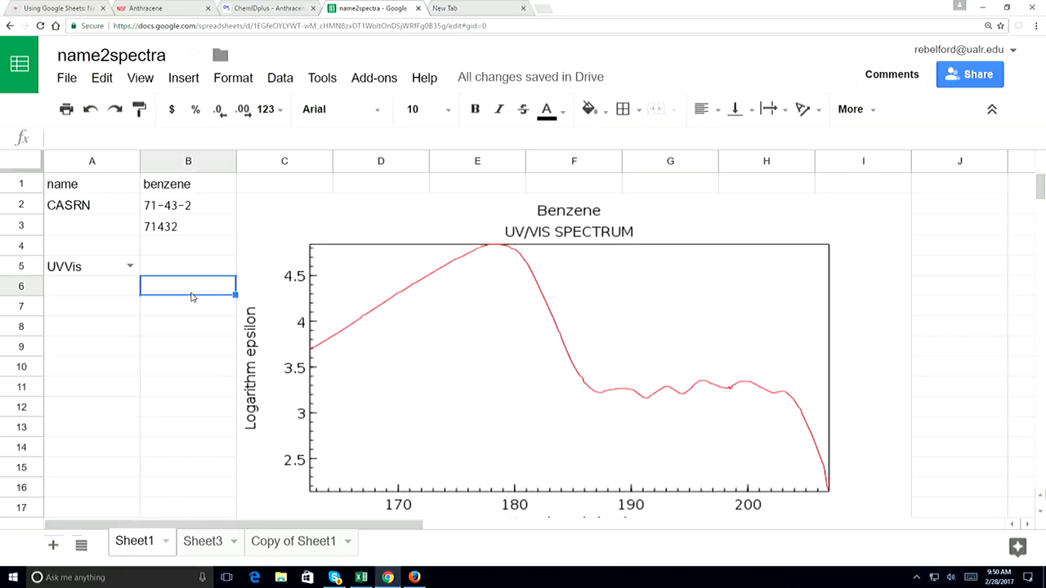
{"action": "left_click", "coordinate": [129, 266]}
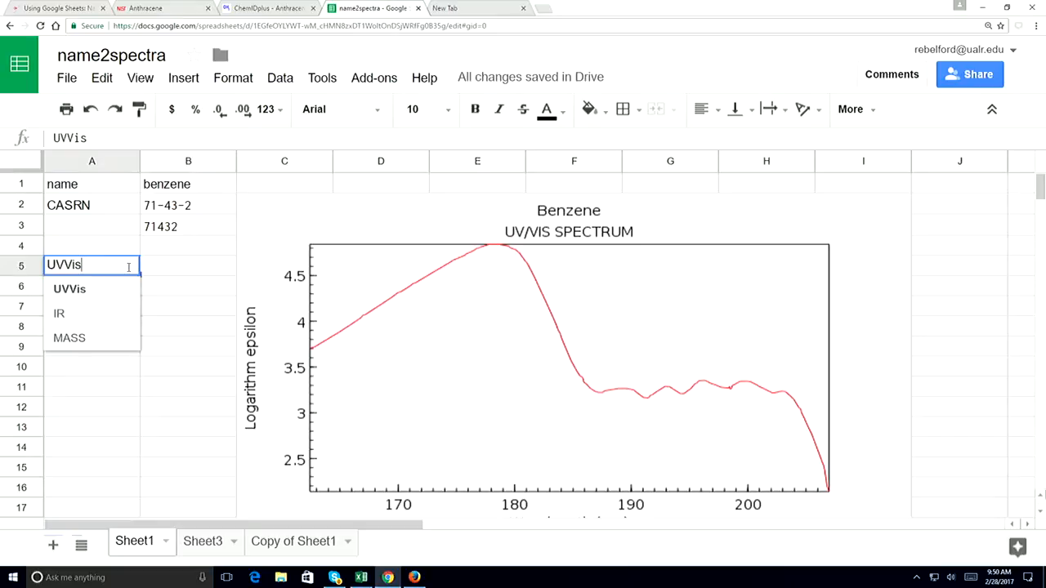
- Change the chemical name in cell B1 of Sheet1 to anthracene
{"action": "left_click", "coordinate": [173, 193]}
{"action": "double_click", "coordinate": [191, 185]}
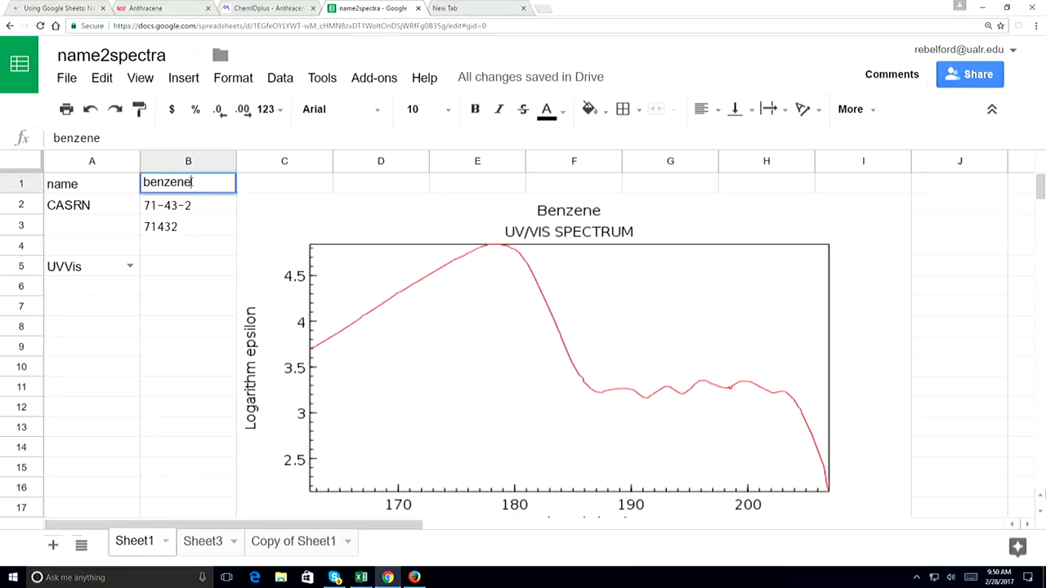
{"action": "left_click_drag", "start_coordinate": [192, 181], "coordinate": [68, 168]}
{"action": "type", "text": "anthracene"}
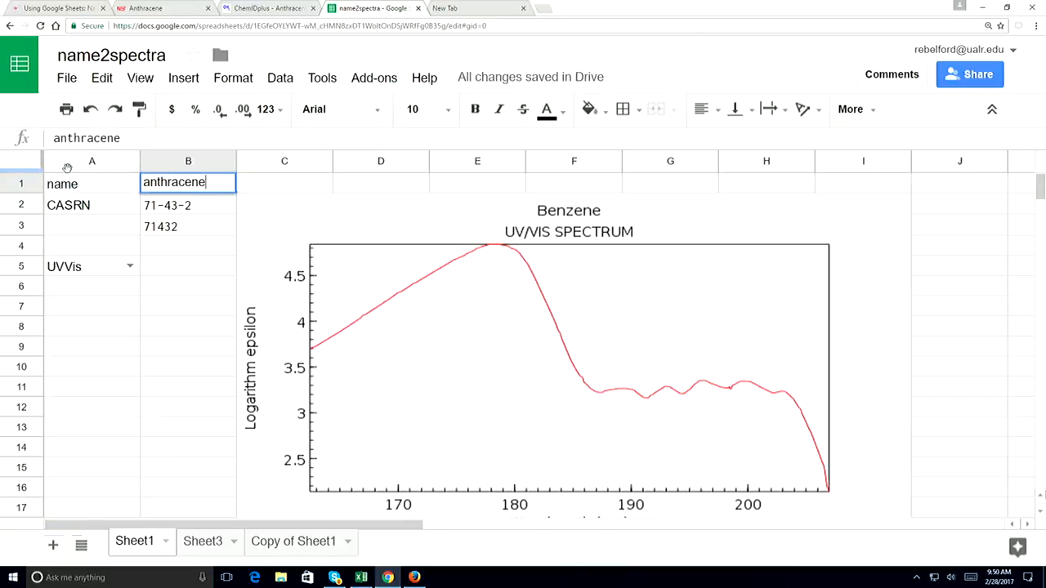
{"action": "key", "text": "Return"}
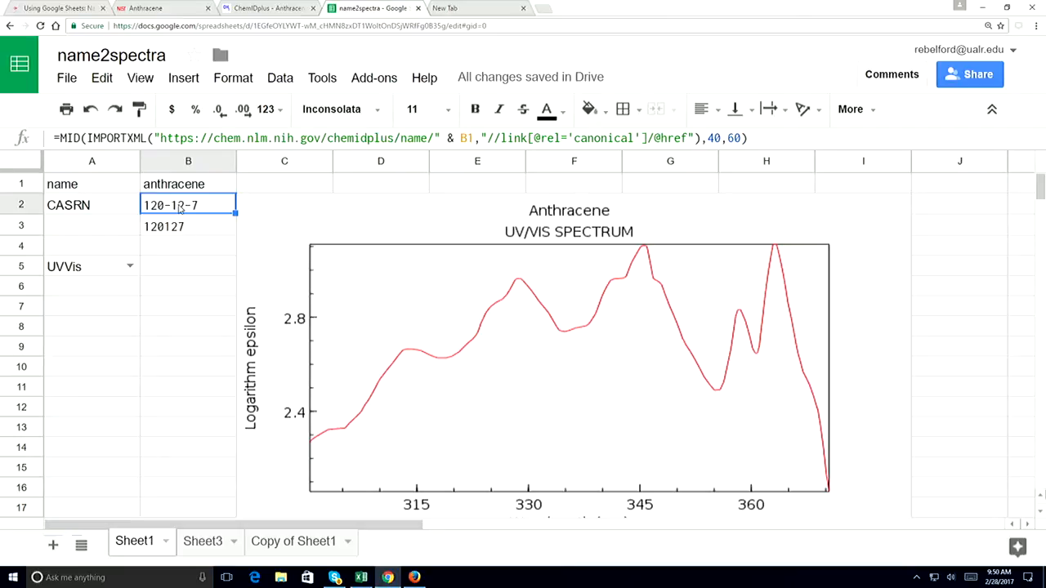
- Highlight anthracene's registry number on the ChemIDplus page and locate the canonical link containing it in the page source
{"action": "left_click", "coordinate": [267, 8]}
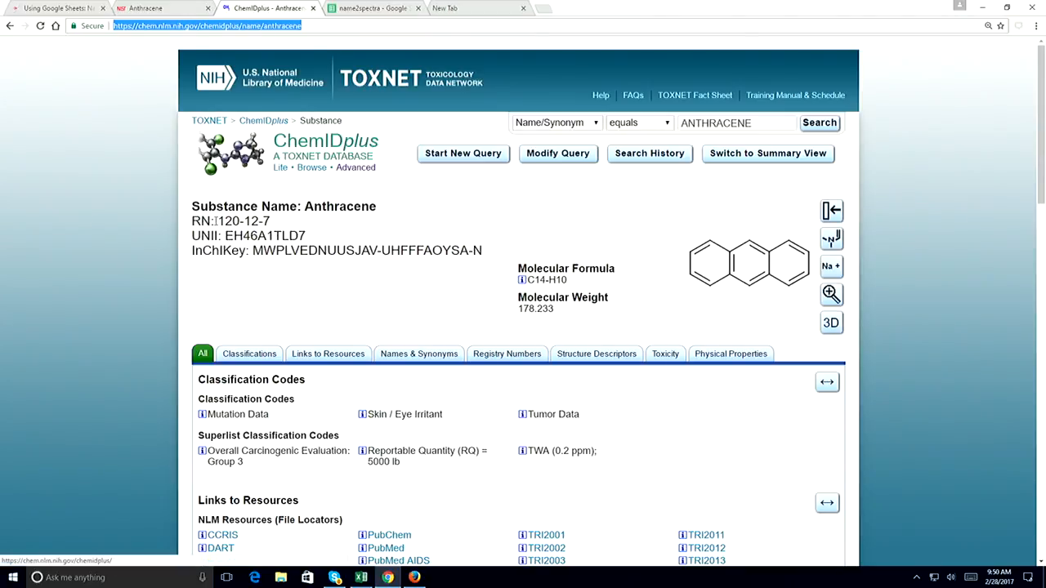
{"action": "left_click_drag", "start_coordinate": [216, 221], "coordinate": [284, 221]}
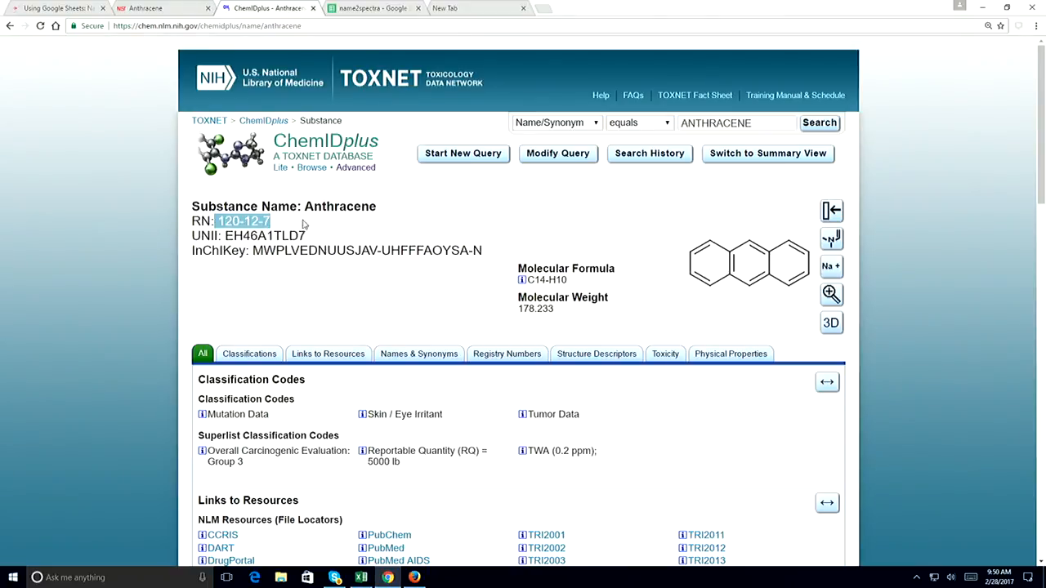
{"action": "right_click", "coordinate": [443, 196]}
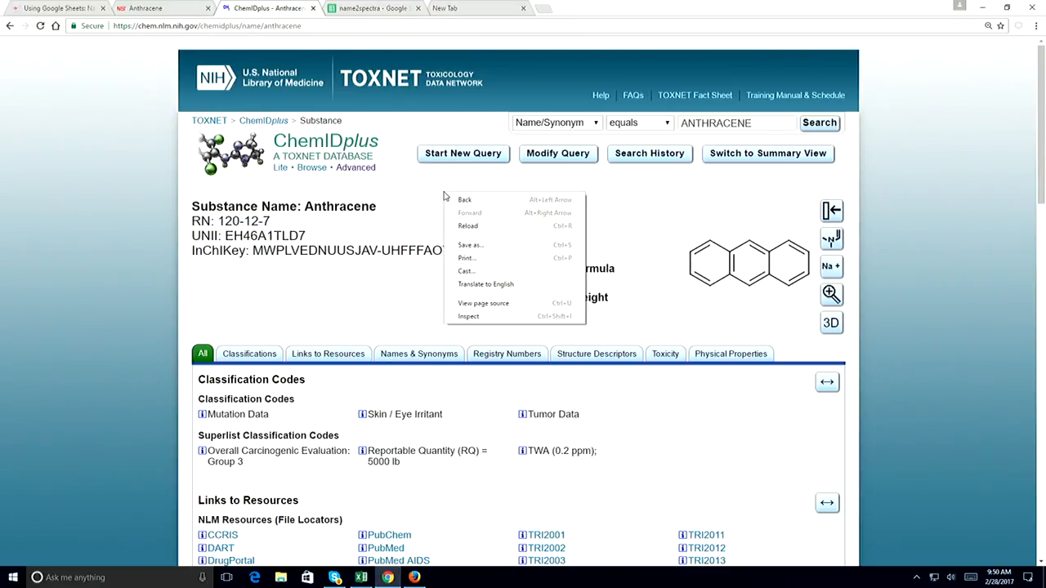
{"action": "left_click", "coordinate": [490, 305]}
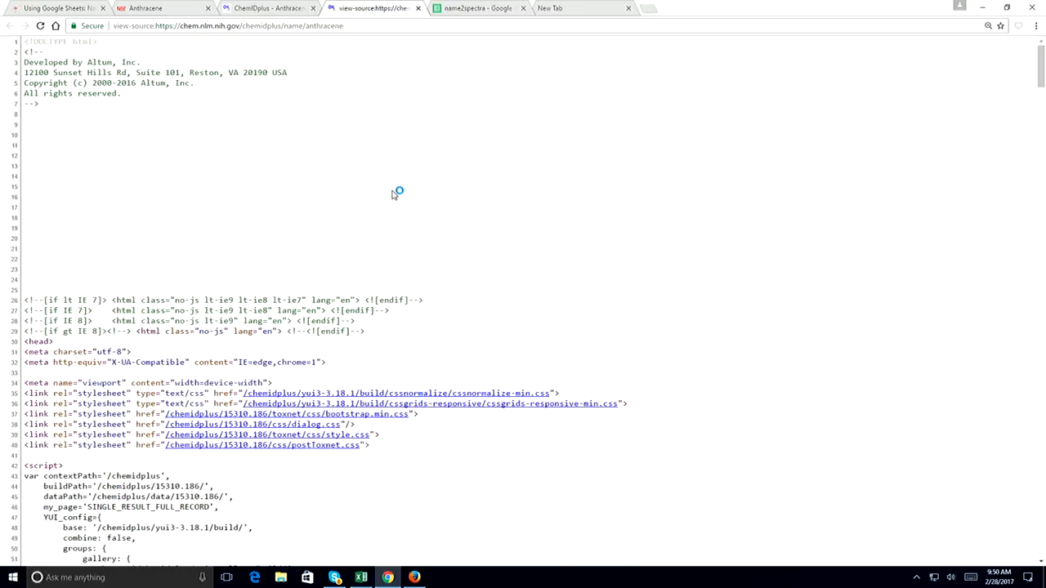
{"action": "scroll", "coordinate": [396, 189], "scroll_direction": "down", "scroll_amount": 8}
{"action": "scroll", "coordinate": [397, 189], "scroll_direction": "down", "scroll_amount": 4}
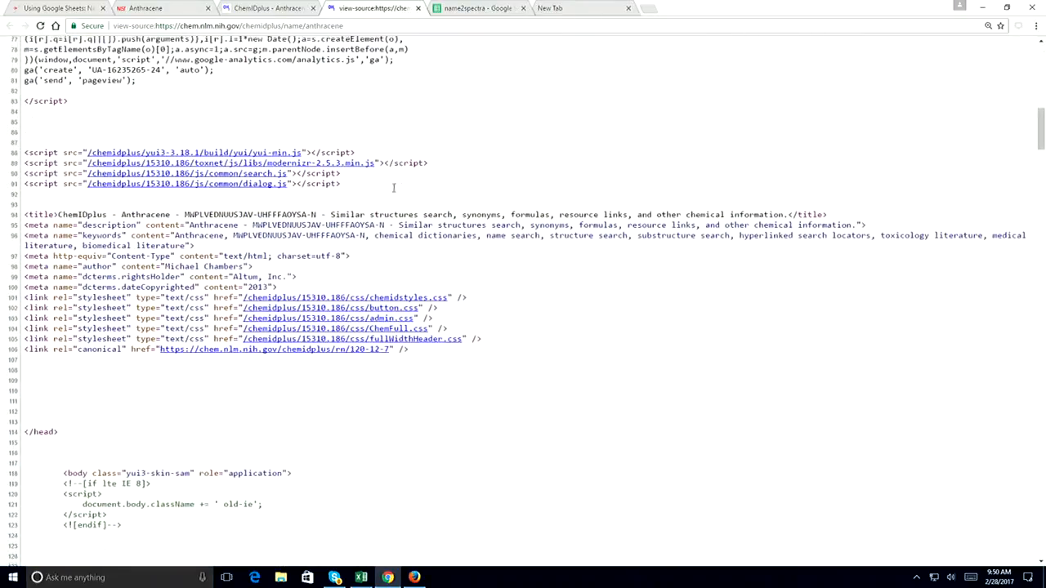
{"action": "left_click_drag", "start_coordinate": [26, 267], "coordinate": [157, 274]}
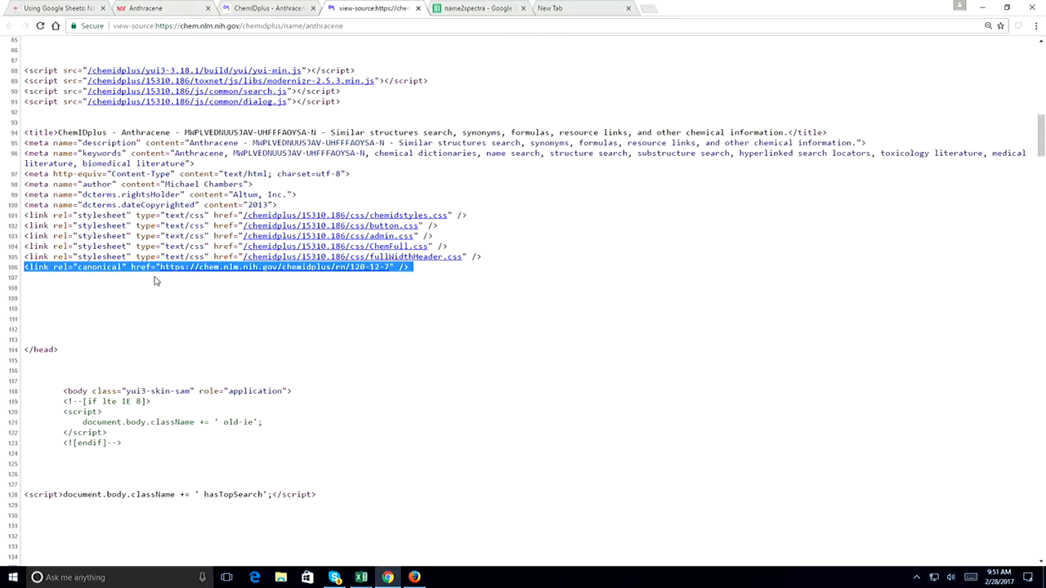
- In Sheet3 of the name2spectra spreadsheet, label cell A1 "name" and cell A2 "CASRN"
{"action": "left_click", "coordinate": [474, 9]}
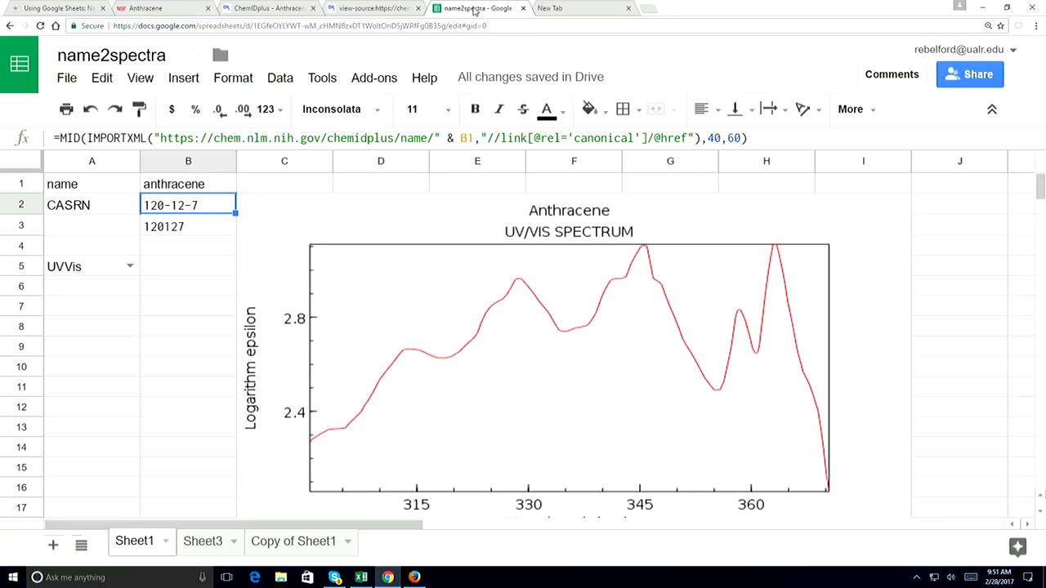
{"action": "left_click", "coordinate": [200, 542]}
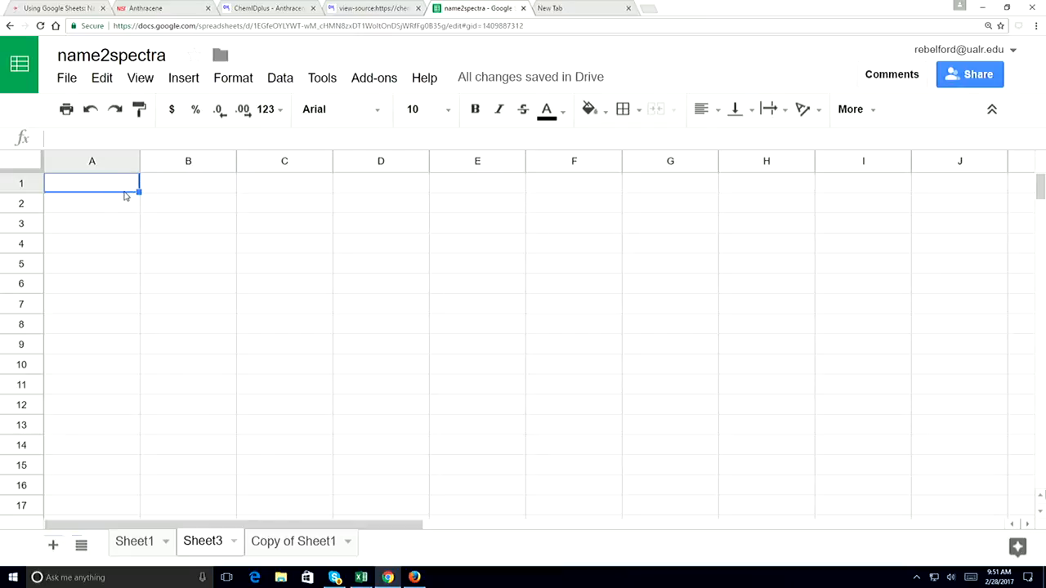
{"action": "double_click", "coordinate": [116, 185]}
{"action": "type", "text": "name"}
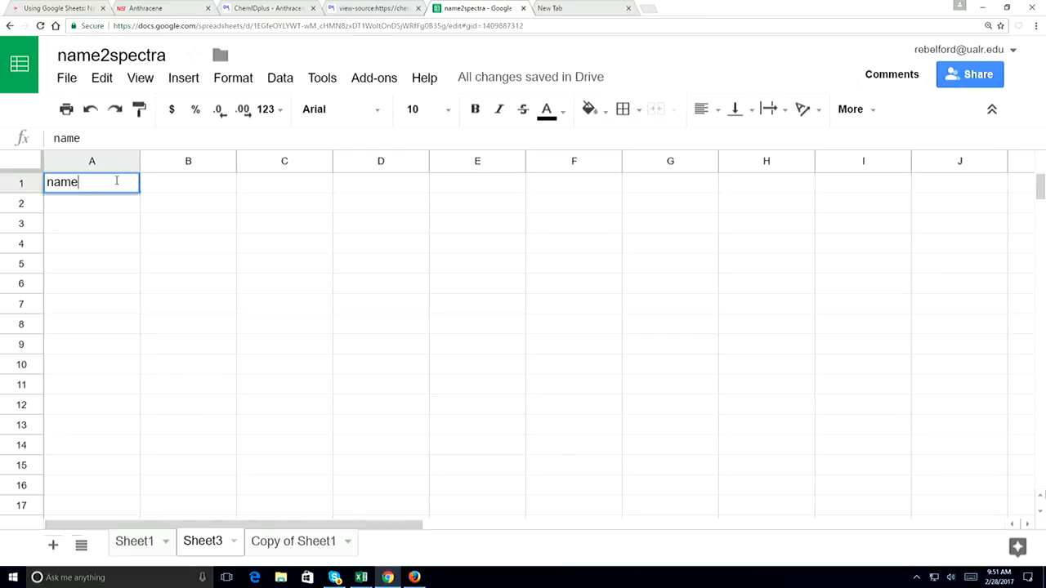
{"action": "key", "text": "Tab"}
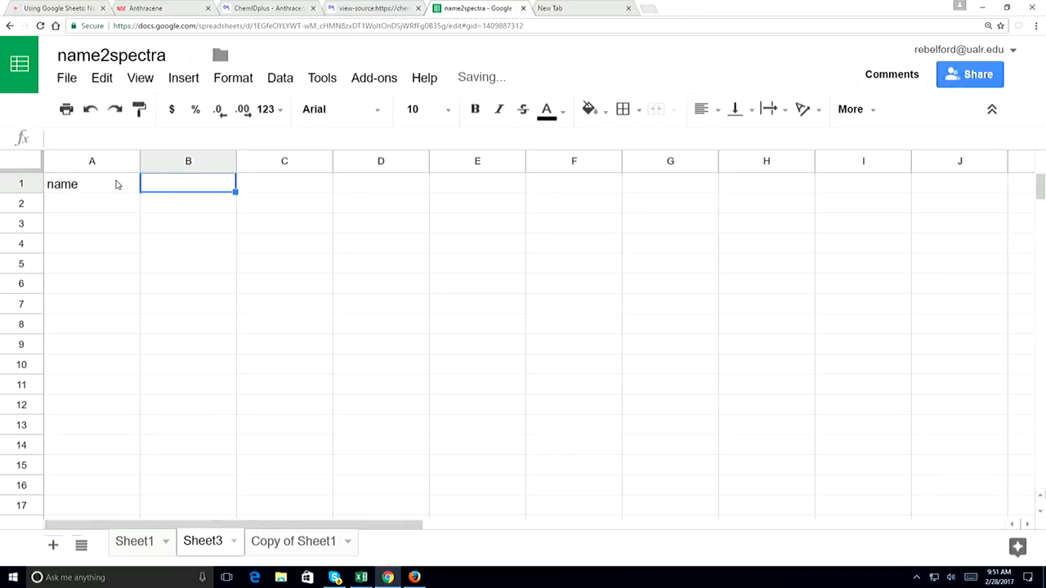
{"action": "key", "text": "Down"}
{"action": "key", "text": "Left"}
{"action": "type", "text": "CAS"}
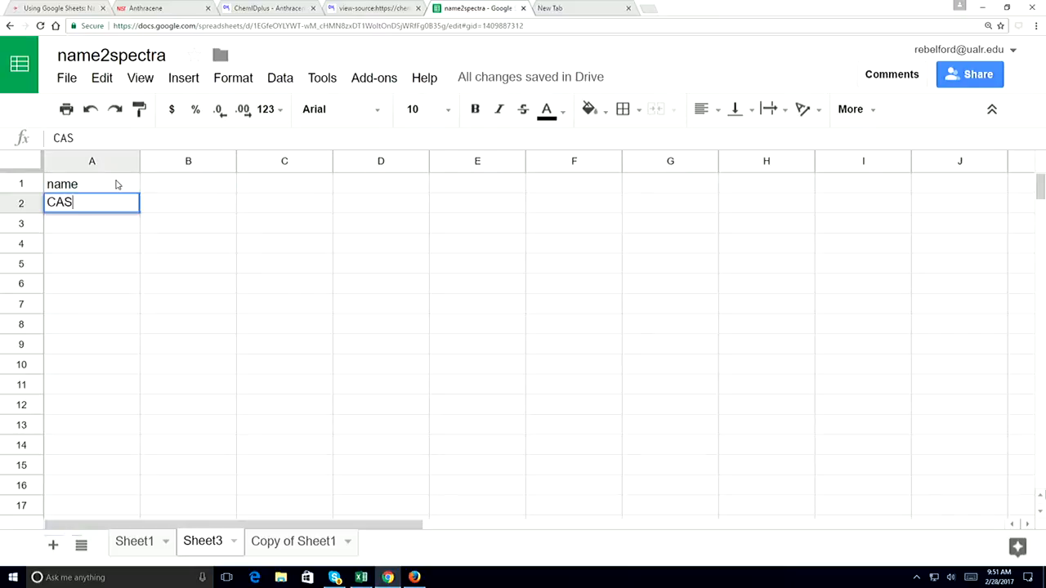
{"action": "type", "text": "RN"}
{"action": "left_click", "coordinate": [102, 231]}
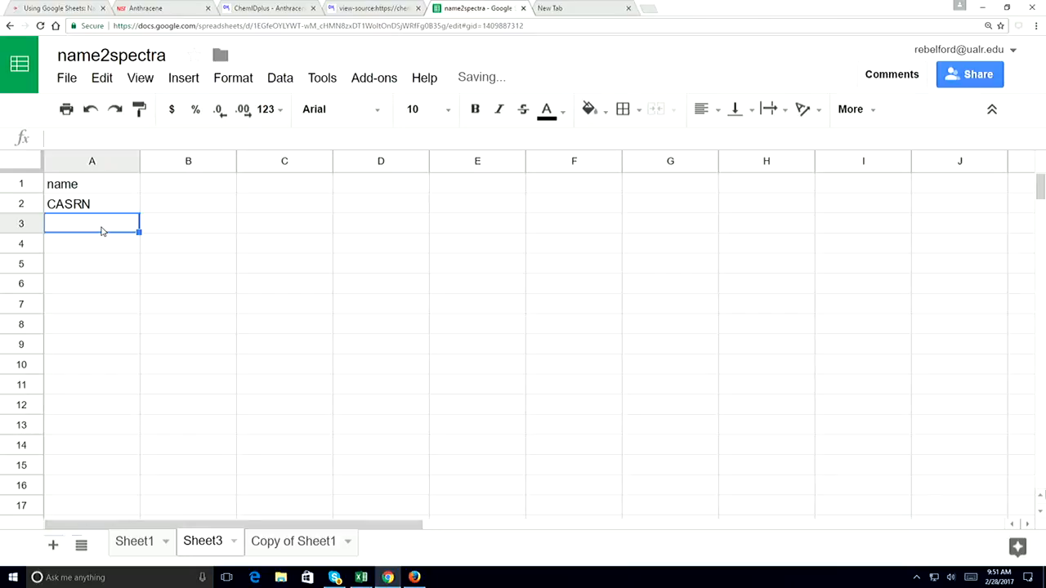
- Add data validation to cell A5 of Sheet3 as a list of items: IR,UVVis,Mass
{"action": "left_click", "coordinate": [93, 266]}
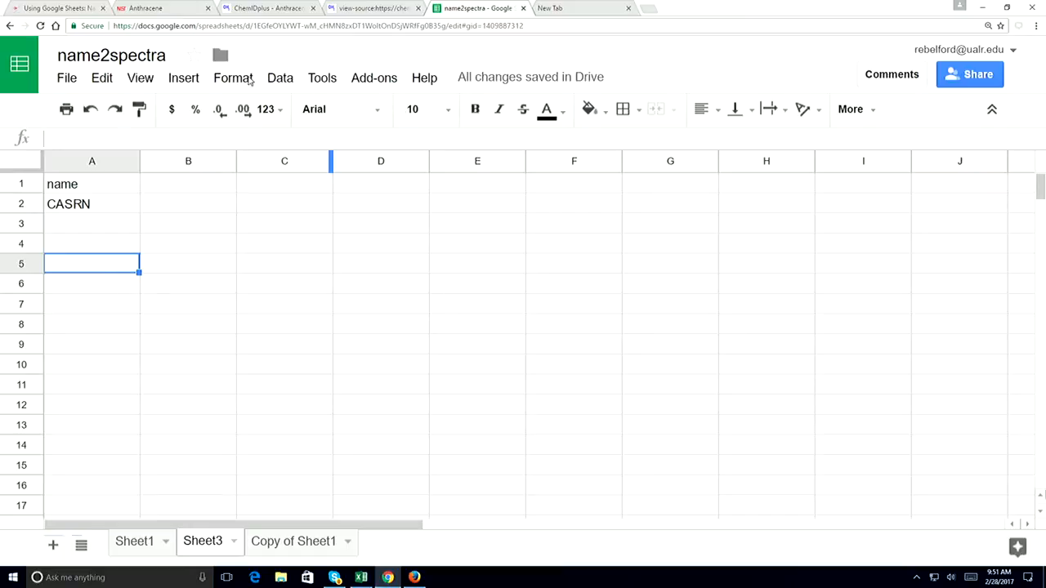
{"action": "left_click", "coordinate": [279, 80]}
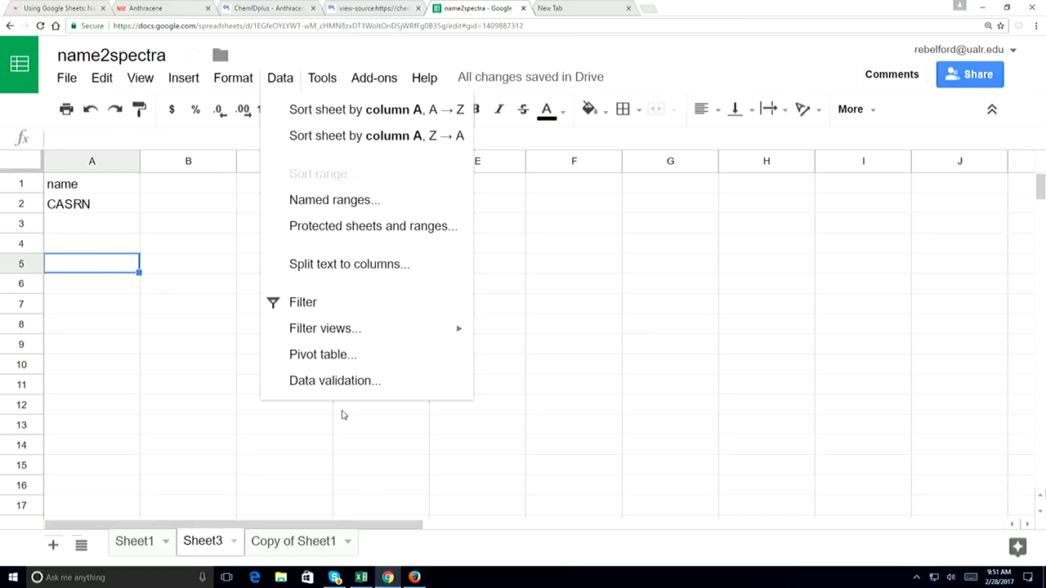
{"action": "left_click", "coordinate": [329, 389]}
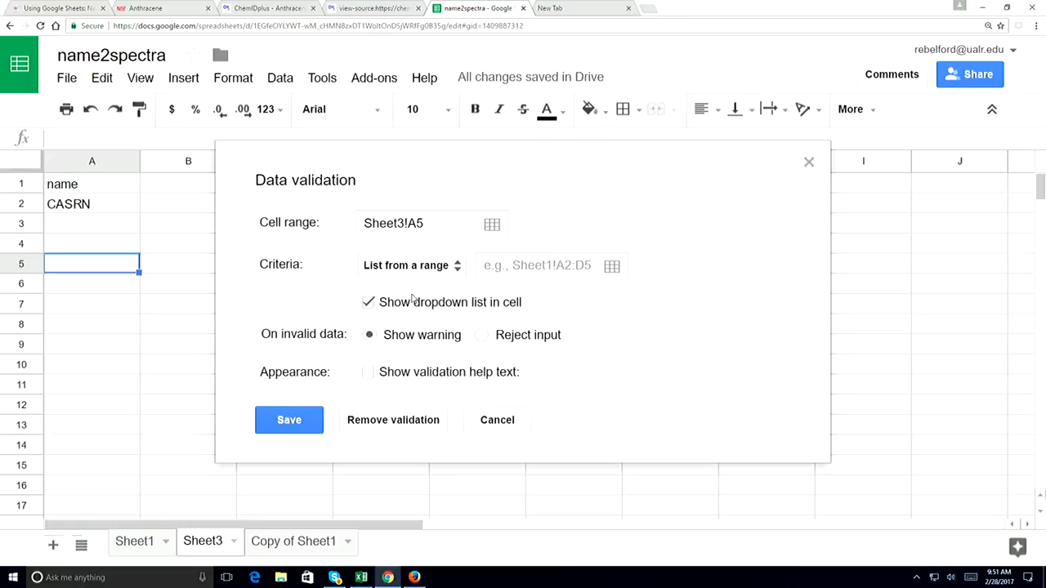
{"action": "left_click", "coordinate": [456, 266]}
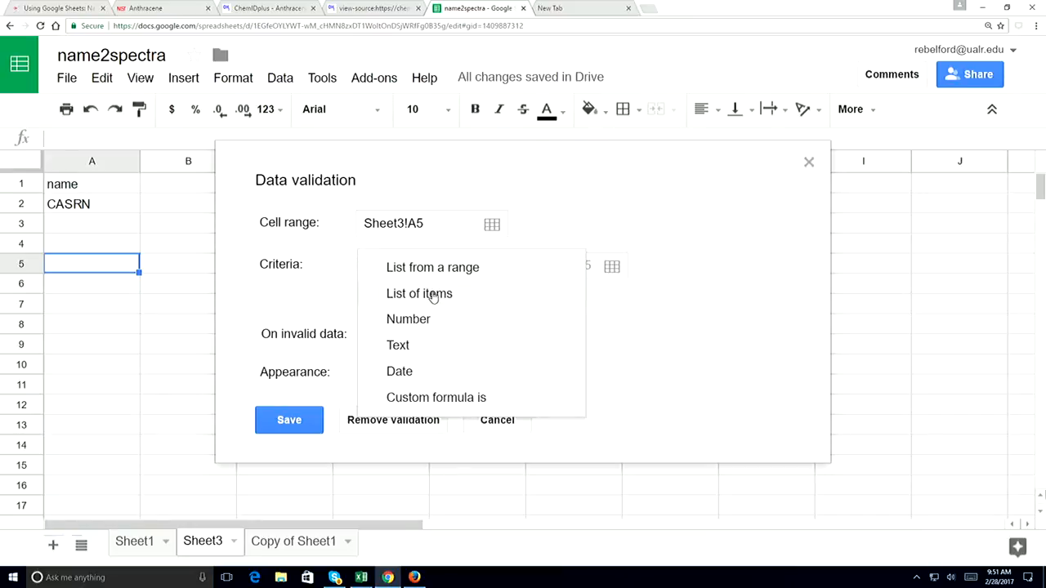
{"action": "left_click", "coordinate": [434, 295]}
{"action": "left_click", "coordinate": [542, 267]}
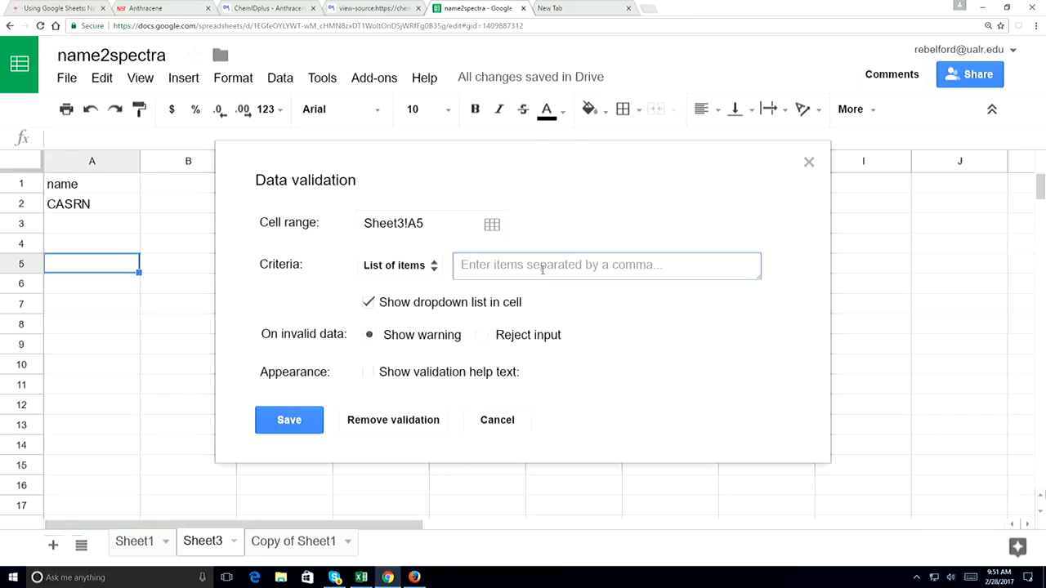
{"action": "type", "text": "IR,"}
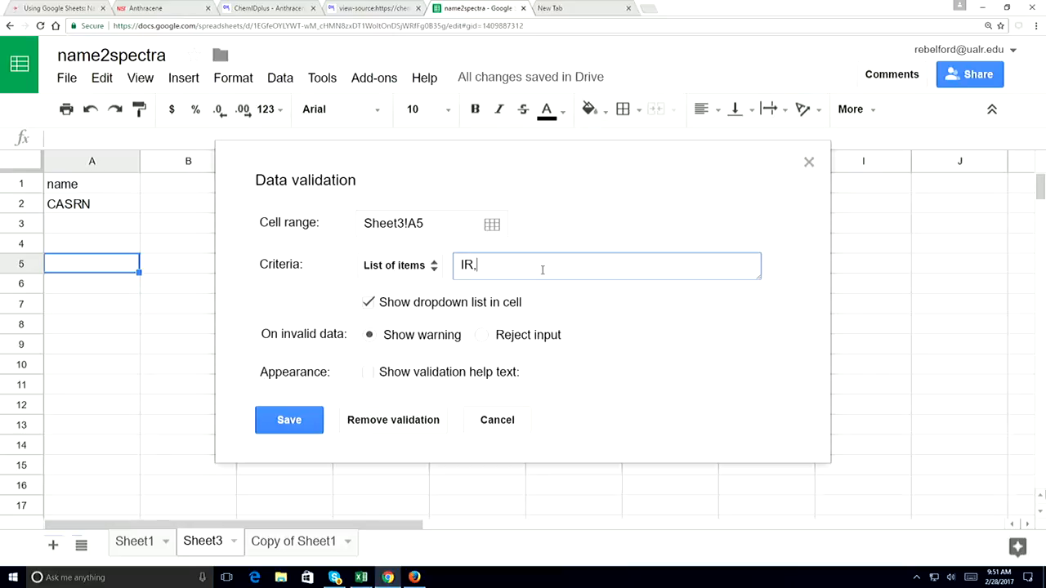
{"action": "type", "text": "UVVis,Mass"}
{"action": "left_click", "coordinate": [292, 419]}
- Choose IR as the spectrum type in cell A5
{"action": "left_click", "coordinate": [264, 324]}
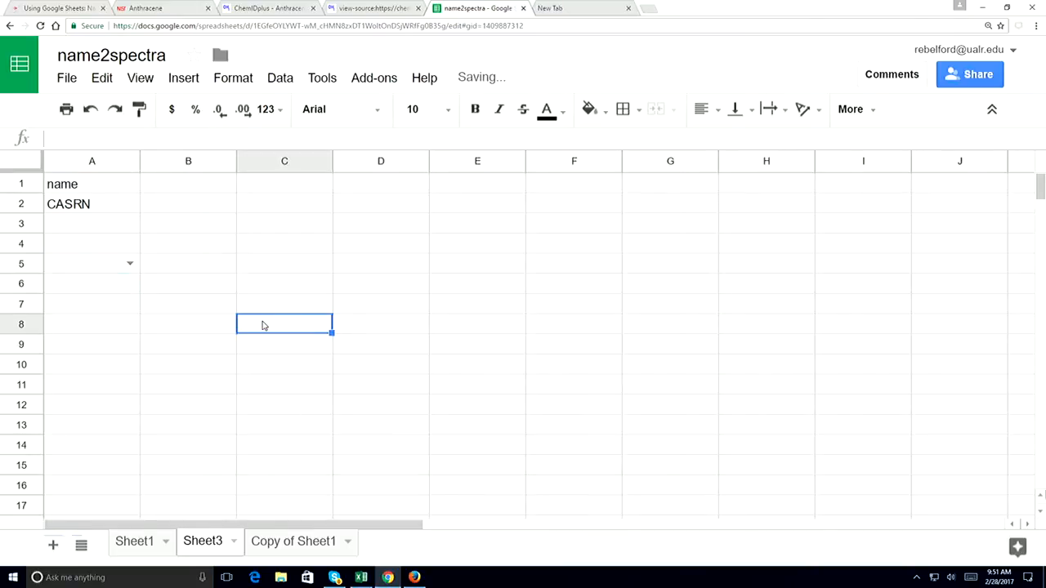
{"action": "left_click", "coordinate": [129, 263]}
{"action": "left_click", "coordinate": [90, 294]}
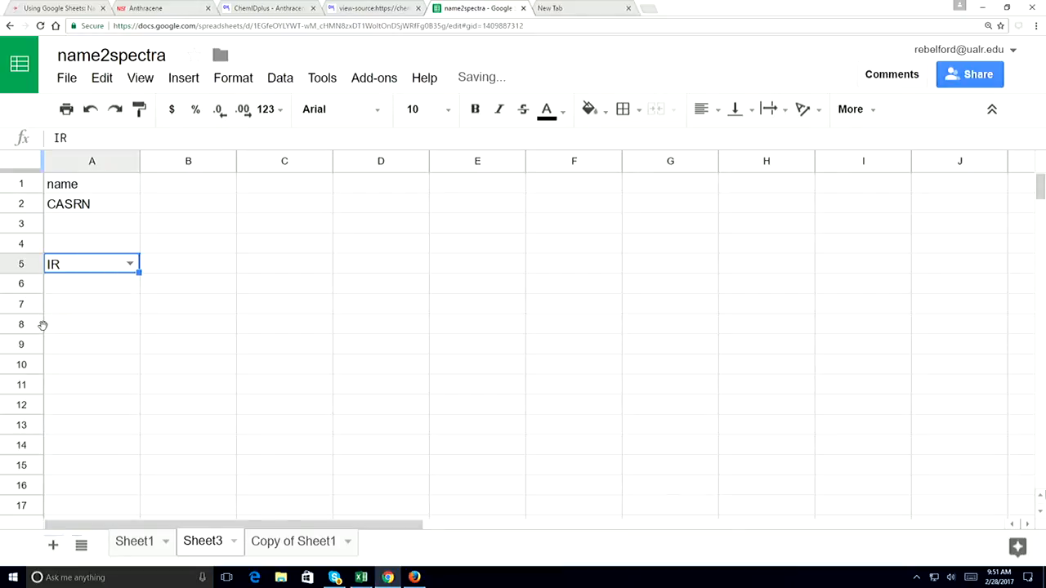
{"action": "left_click", "coordinate": [184, 209]}
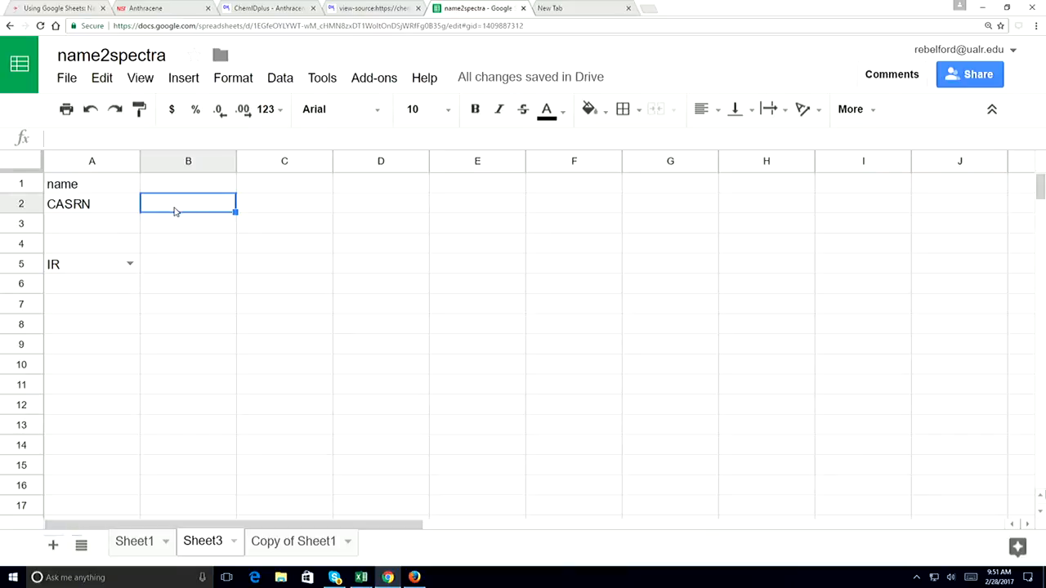
{"action": "left_click", "coordinate": [263, 10]}
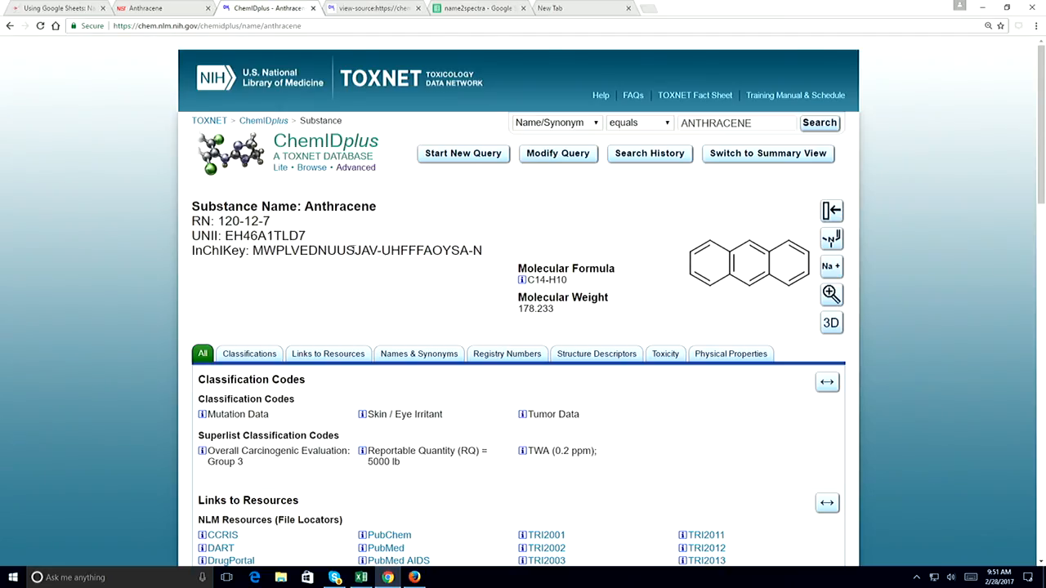
{"action": "left_click", "coordinate": [152, 10]}
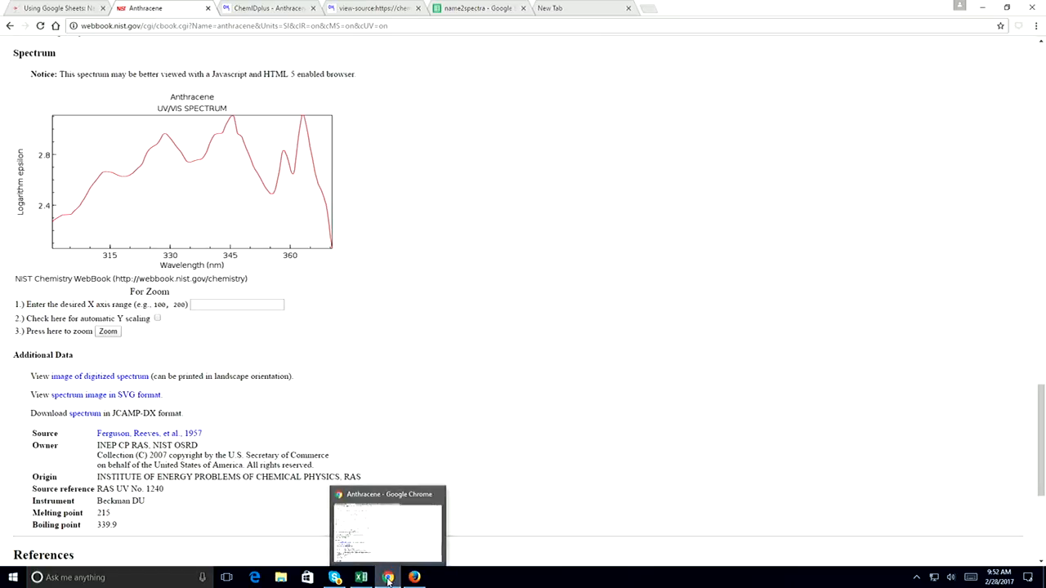
{"action": "left_click", "coordinate": [415, 578]}
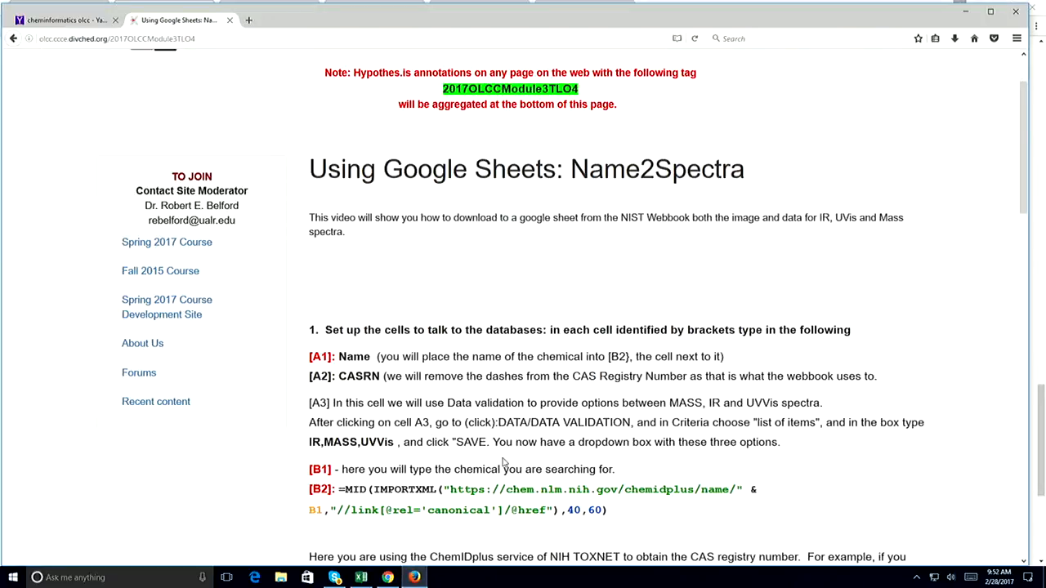
{"action": "scroll", "coordinate": [505, 463], "scroll_direction": "down", "scroll_amount": 2}
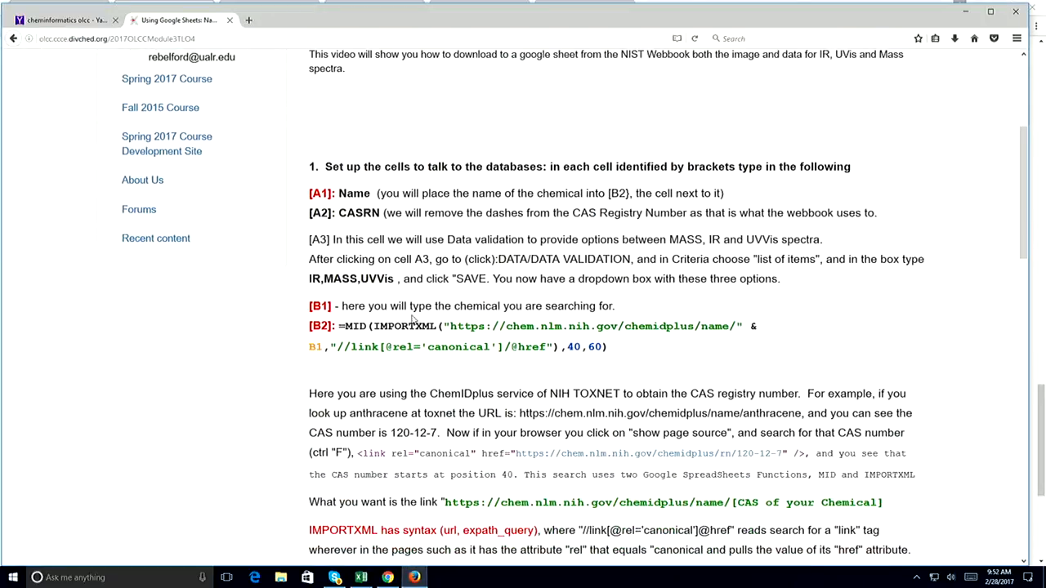
{"action": "left_click_drag", "start_coordinate": [338, 326], "coordinate": [617, 346]}
{"action": "key", "text": "ctrl+c"}
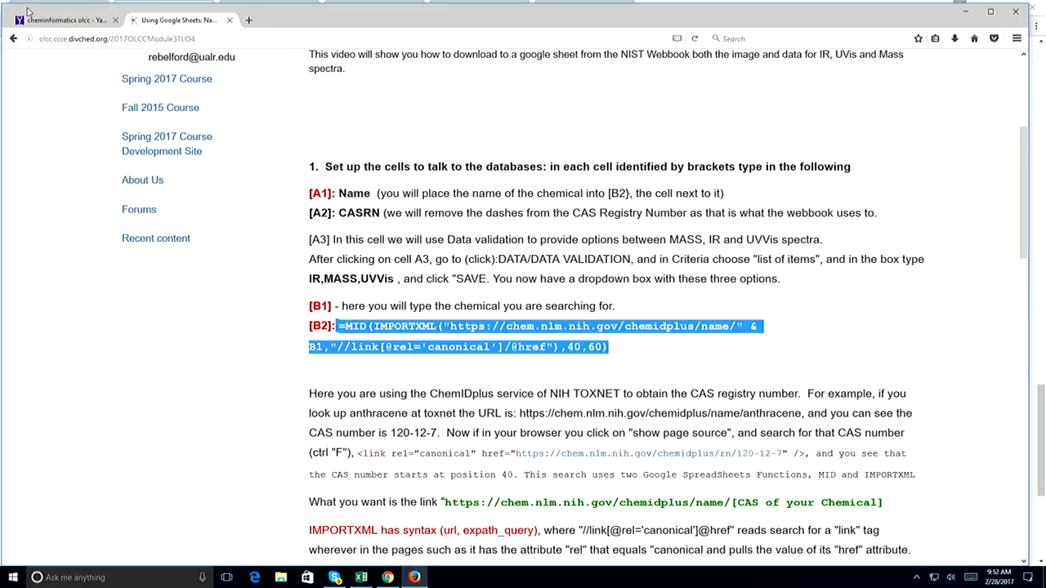
{"action": "left_click", "coordinate": [964, 16]}
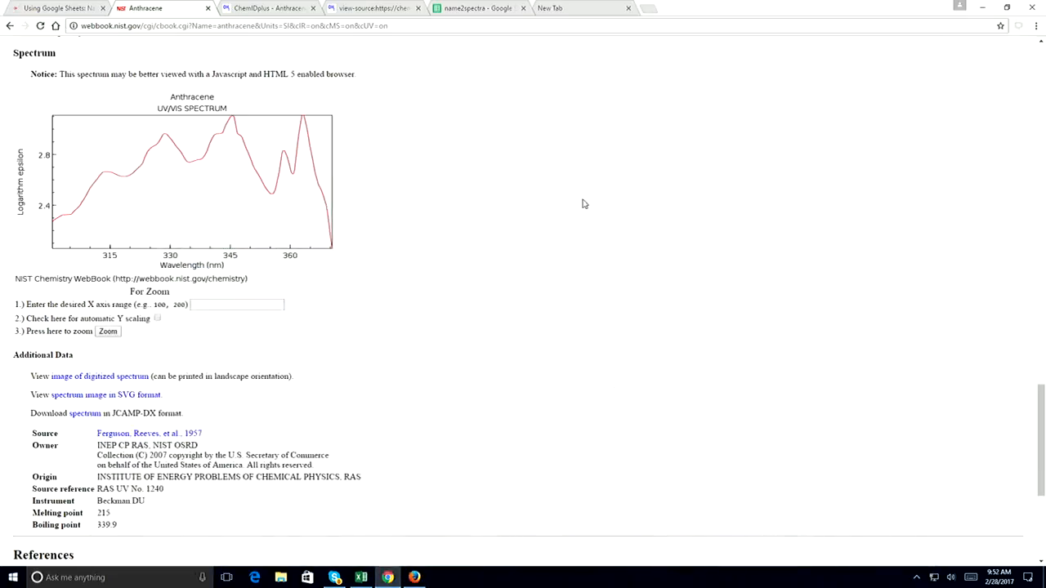
{"action": "left_click", "coordinate": [470, 10]}
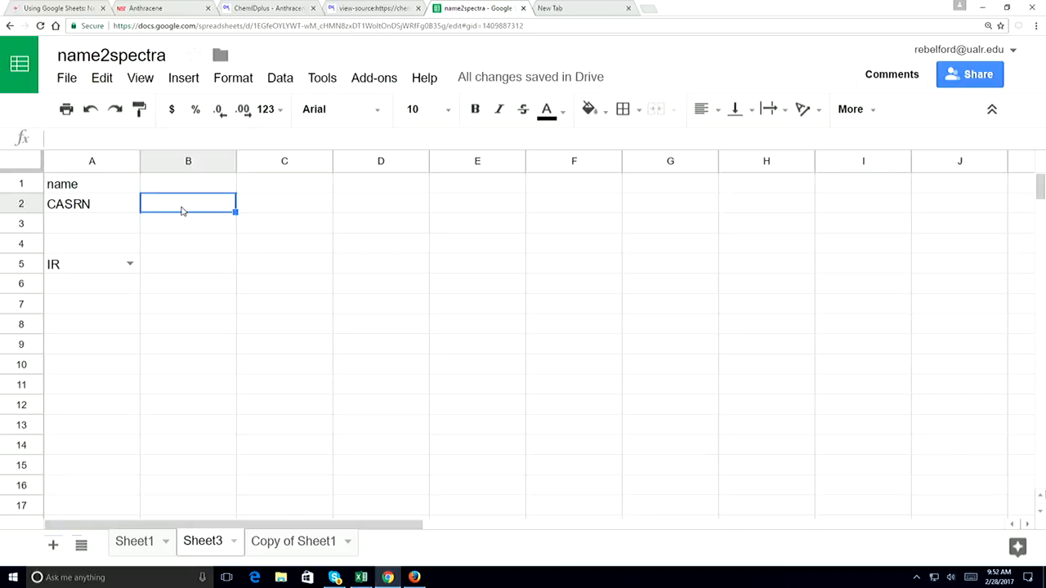
{"action": "left_click", "coordinate": [109, 142]}
{"action": "key", "text": "ctrl+v"}
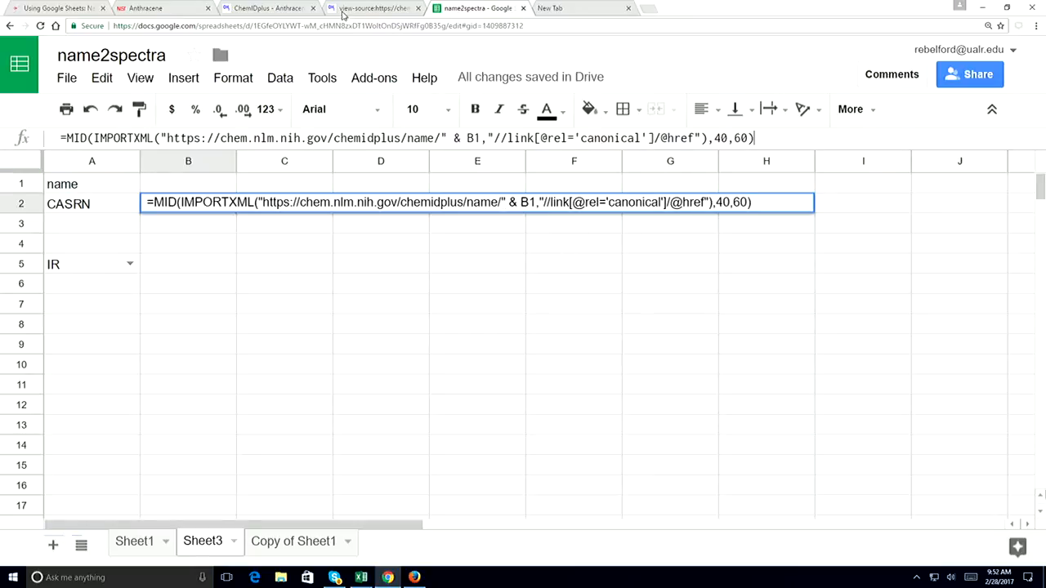
- Compare the B2 formula with the canonical link line in the ChemIDplus anthracene page source, examining its rel, href and URL parts
{"action": "left_click", "coordinate": [368, 12]}
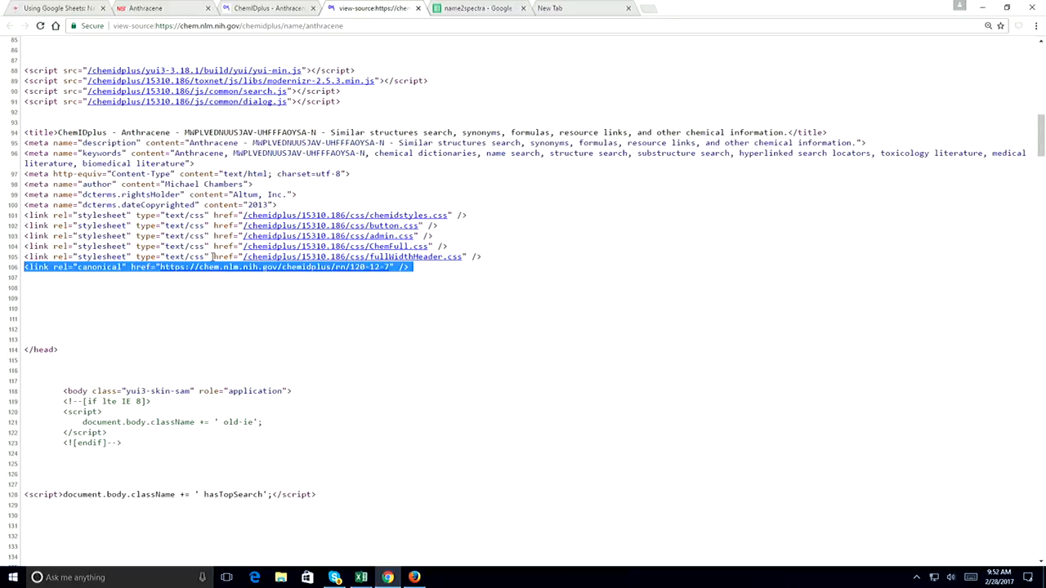
{"action": "left_click_drag", "start_coordinate": [212, 256], "coordinate": [327, 260]}
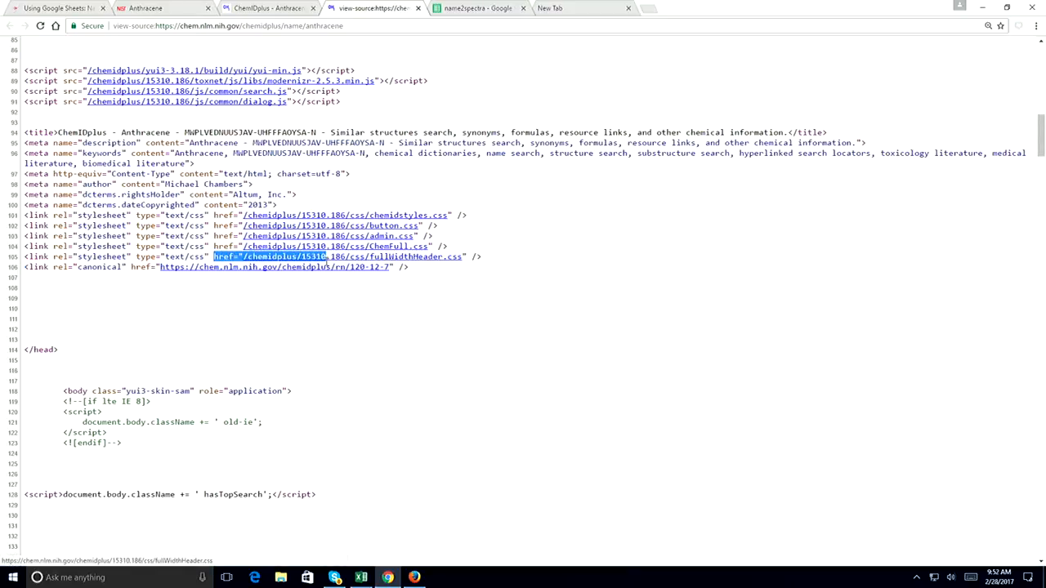
{"action": "left_click_drag", "start_coordinate": [159, 267], "coordinate": [349, 272]}
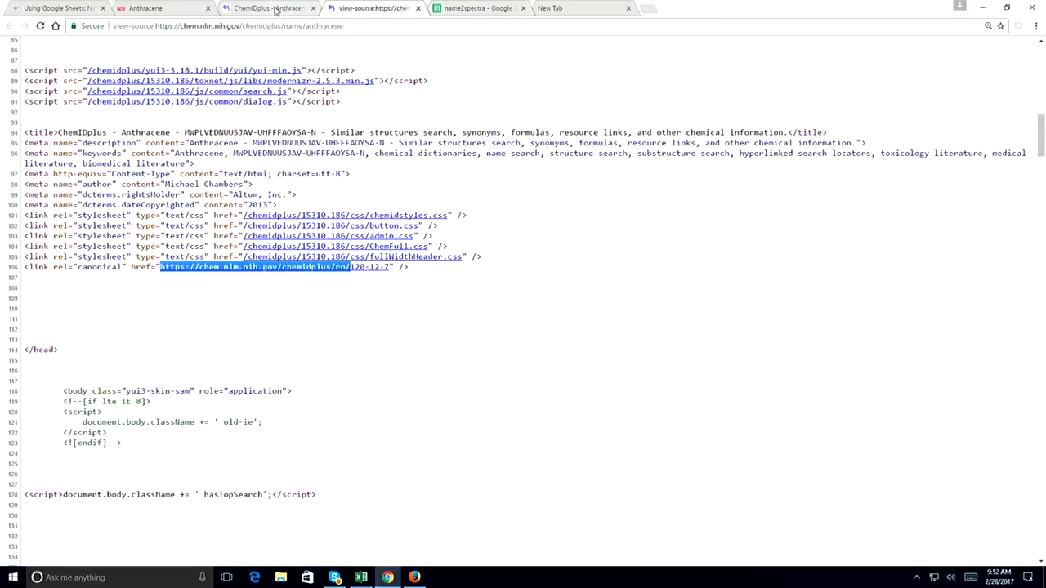
{"action": "left_click", "coordinate": [474, 8]}
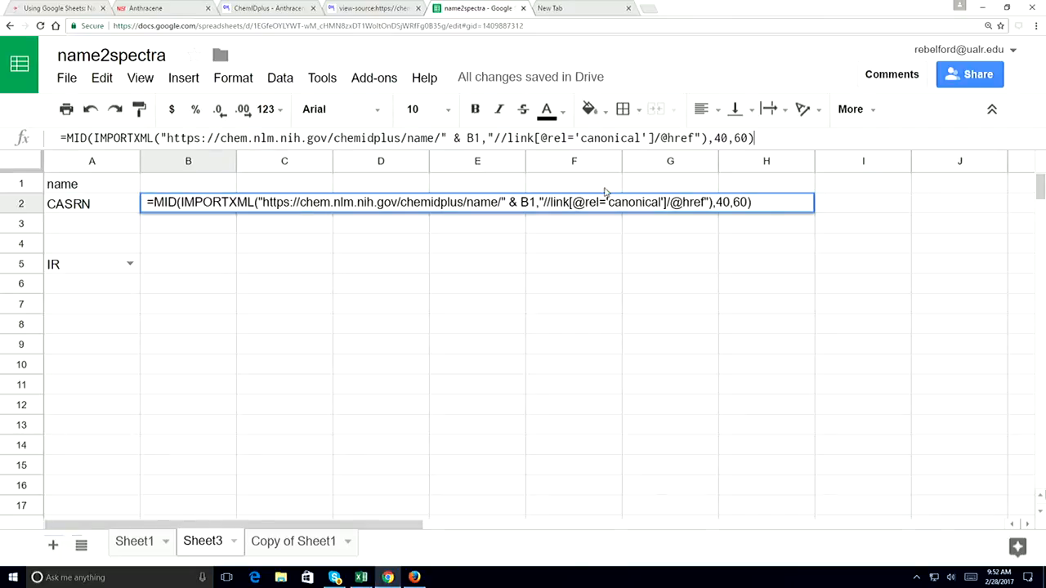
{"action": "left_click", "coordinate": [396, 14]}
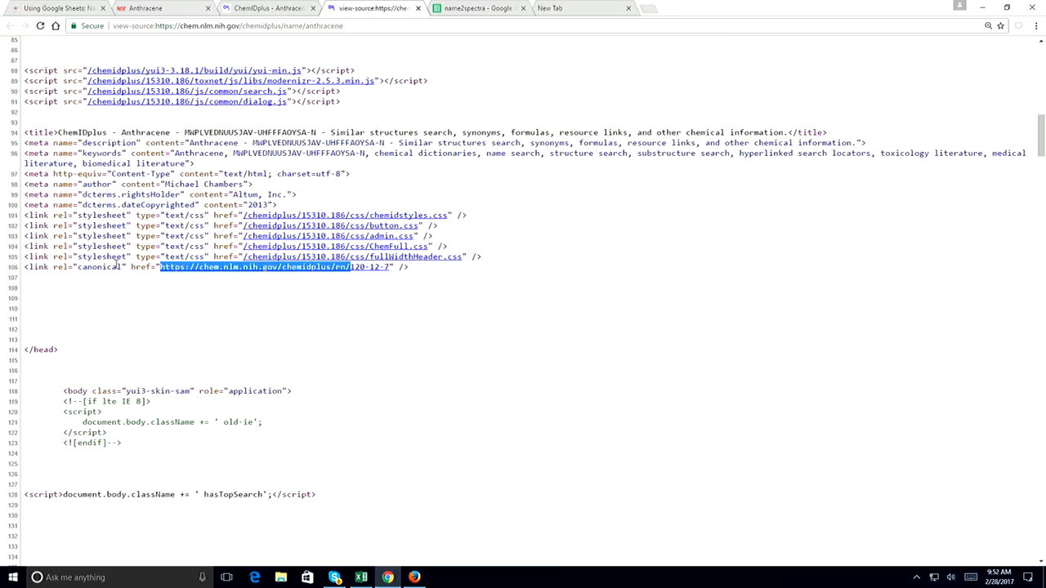
{"action": "left_click_drag", "start_coordinate": [29, 267], "coordinate": [155, 266]}
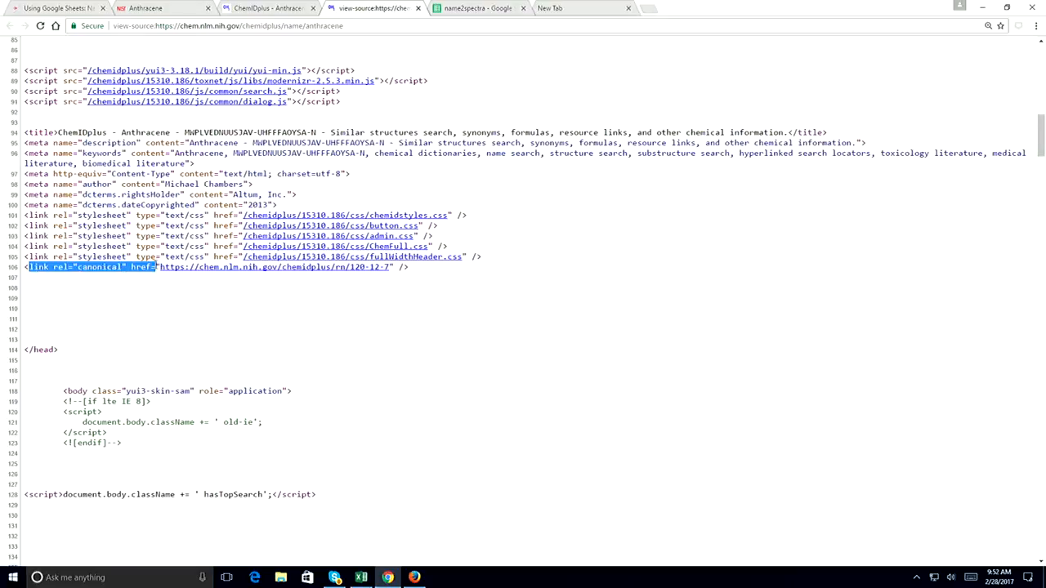
{"action": "left_click", "coordinate": [479, 9]}
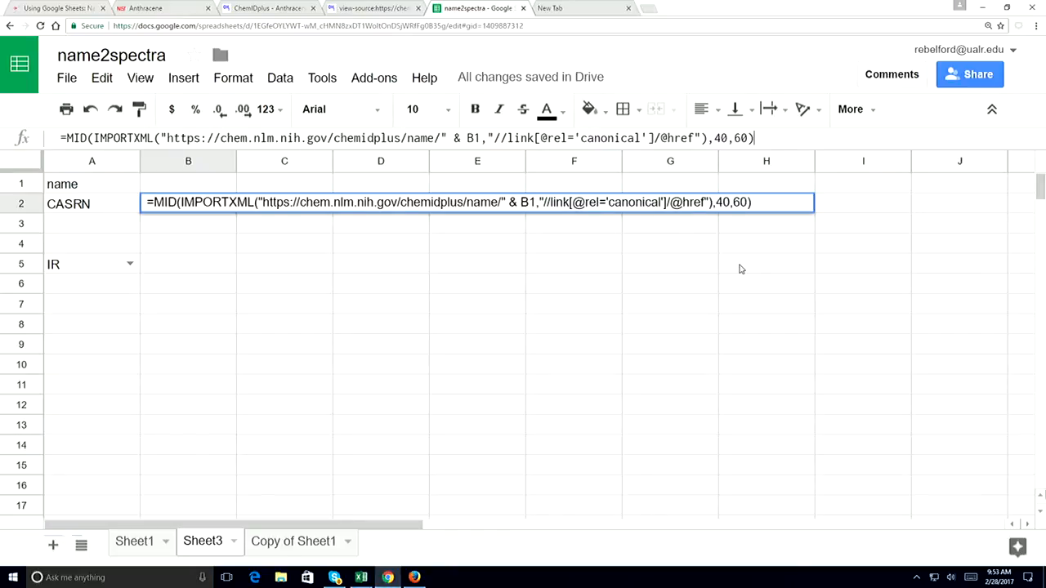
- Commit the B2 entry, copy its MID(IMPORTXML(...)) expression, clear the cell's text and paste the expression back in
{"action": "key", "text": "Return"}
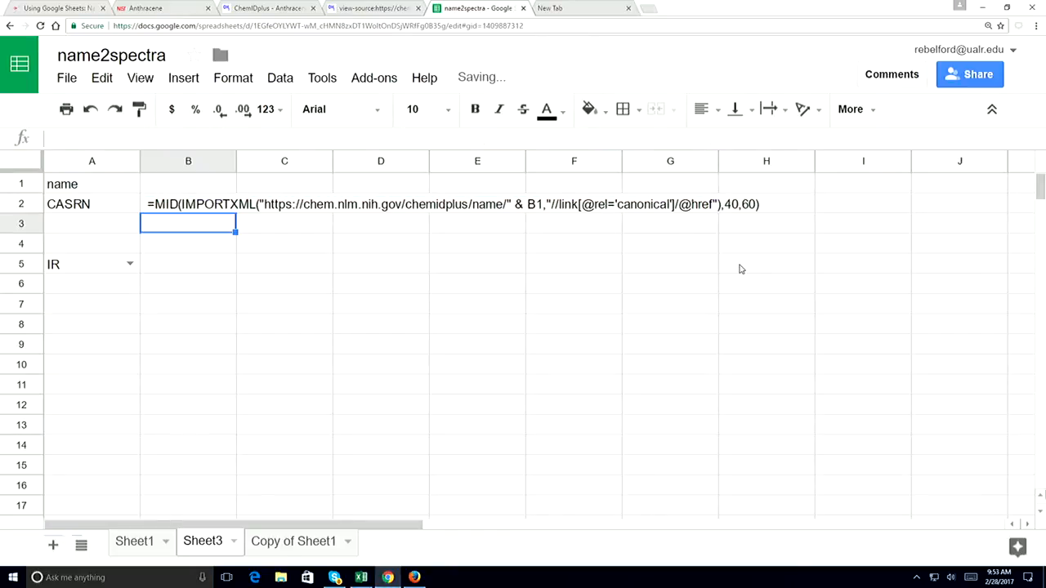
{"action": "left_click", "coordinate": [184, 203]}
{"action": "double_click", "coordinate": [184, 202]}
{"action": "left_click", "coordinate": [216, 184]}
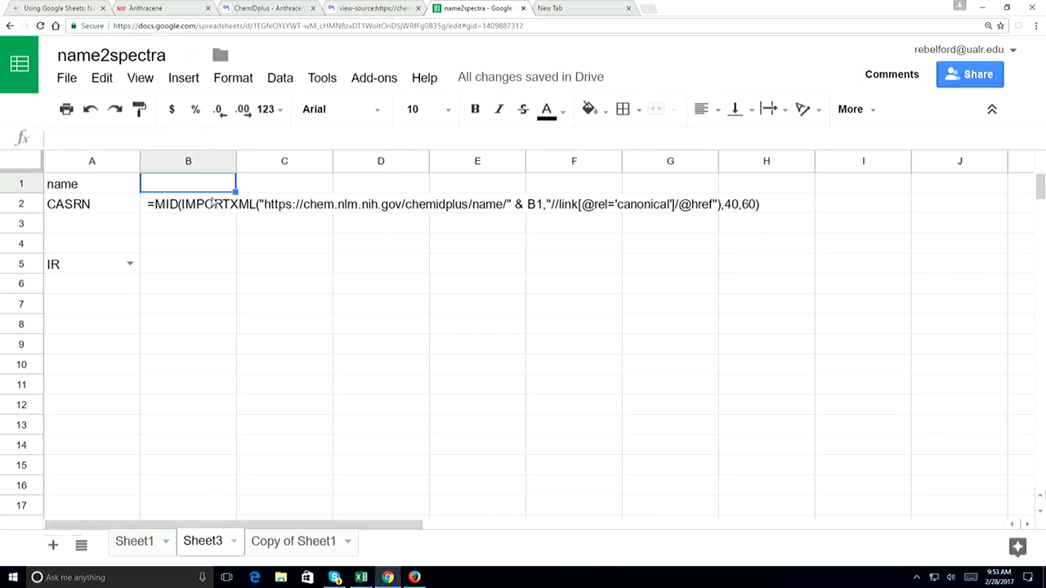
{"action": "left_click", "coordinate": [200, 208]}
{"action": "left_click", "coordinate": [67, 137]}
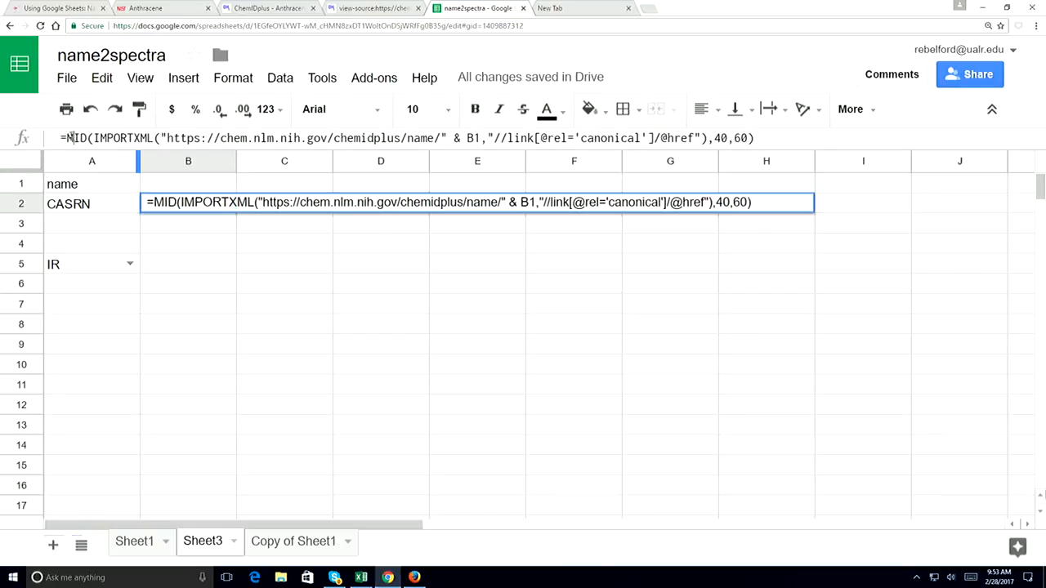
{"action": "left_click_drag", "start_coordinate": [67, 138], "coordinate": [773, 173]}
{"action": "key", "text": "ctrl+c"}
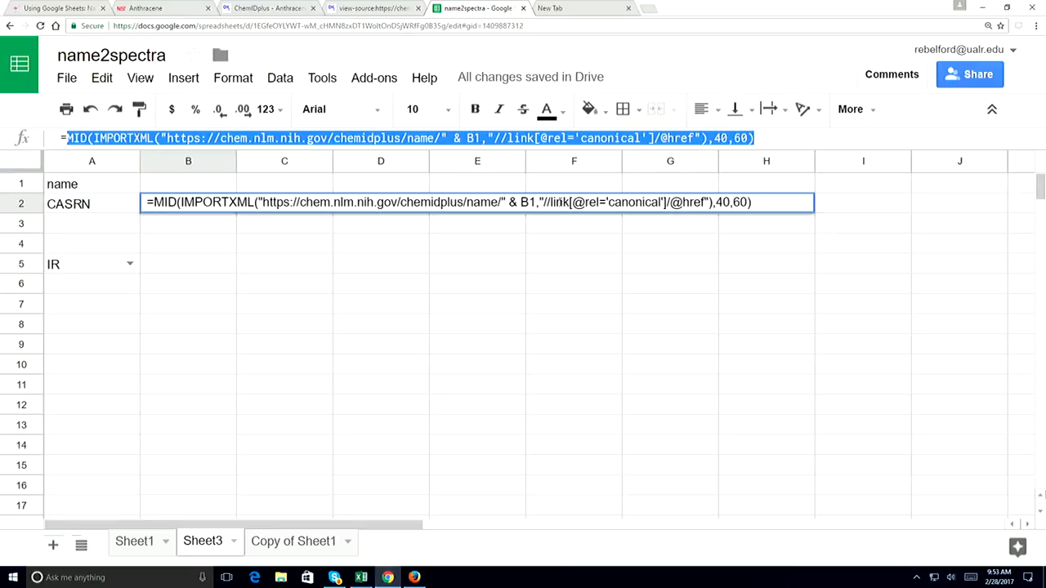
{"action": "key", "text": "BackSpace"}
{"action": "left_click_drag", "start_coordinate": [159, 203], "coordinate": [141, 205]}
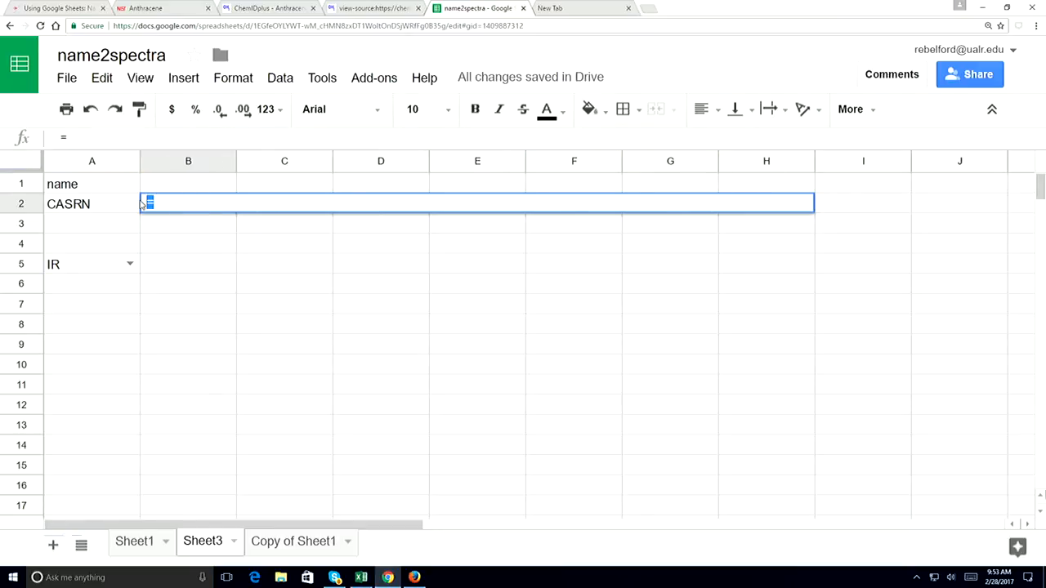
{"action": "type", "text": "\\"}
{"action": "key", "text": "ctrl+v"}
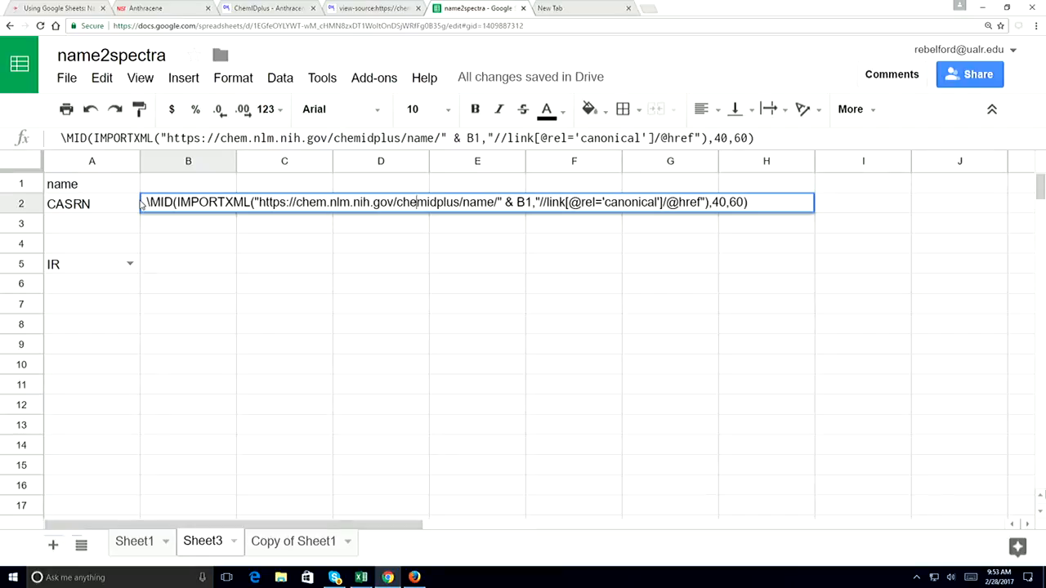
- Delete the stray leading characters before MID in B2 and enter the expression as a formula starting with =
{"action": "key", "text": "Left"}
{"action": "key", "text": "Left"}
{"action": "key", "text": "Left"}
{"action": "key", "text": "Left"}
{"action": "key", "text": "Left"}
{"action": "key", "text": "Left"}
{"action": "key", "text": "Left"}
{"action": "key", "text": "Left"}
{"action": "key", "text": "Left"}
{"action": "key", "text": "Left"}
{"action": "key", "text": "Left"}
{"action": "key", "text": "Left"}
{"action": "key", "text": "Left"}
{"action": "key", "text": "Left"}
{"action": "key", "text": "Left"}
{"action": "key", "text": "Delete"}
{"action": "key", "text": "Delete"}
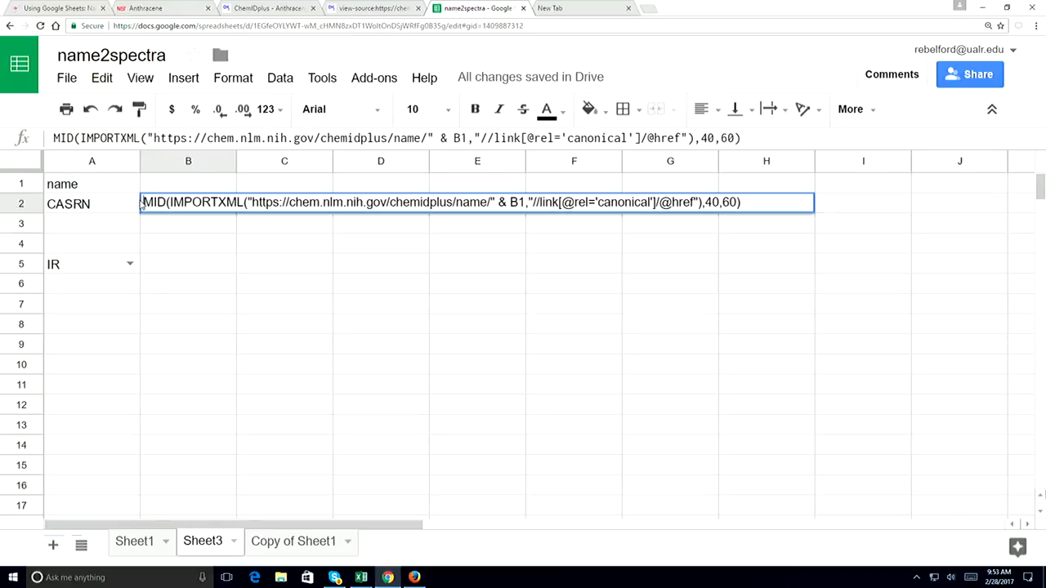
{"action": "type", "text": "="}
{"action": "key", "text": "Return"}
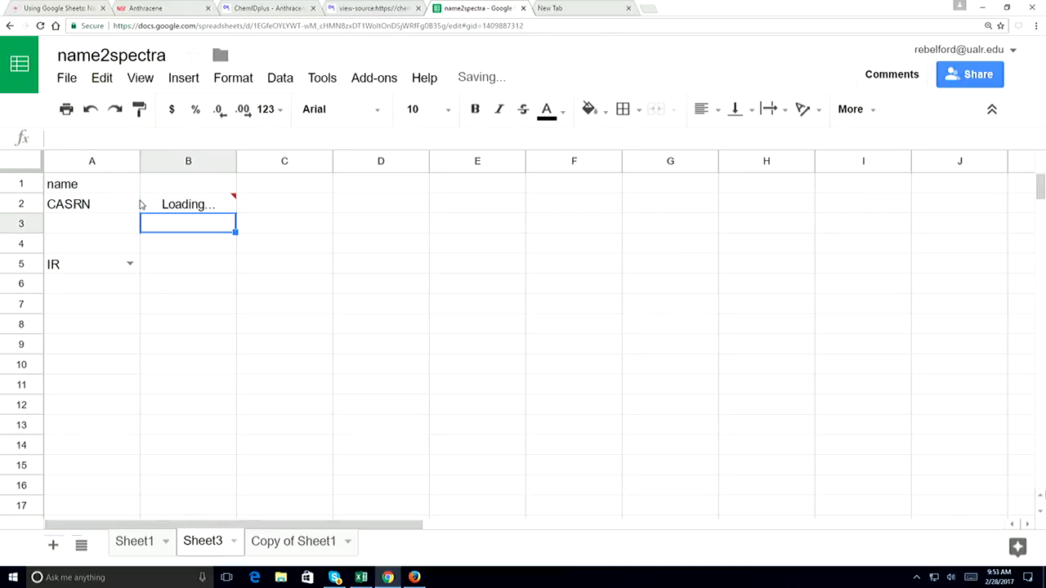
- Enter benzene as the chemical name in cell B1
{"action": "double_click", "coordinate": [186, 184]}
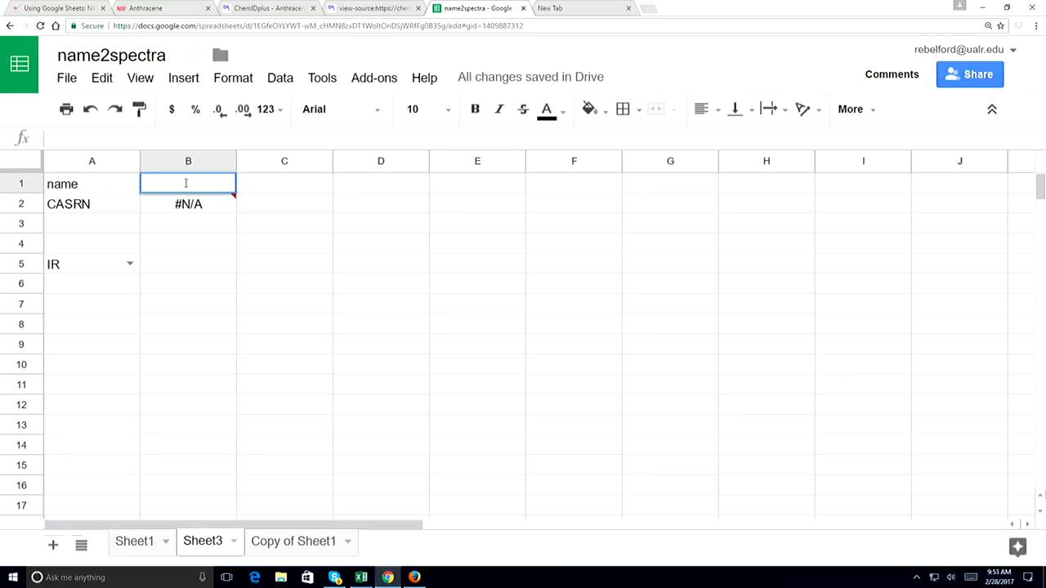
{"action": "type", "text": "benzene"}
{"action": "key", "text": "Return"}
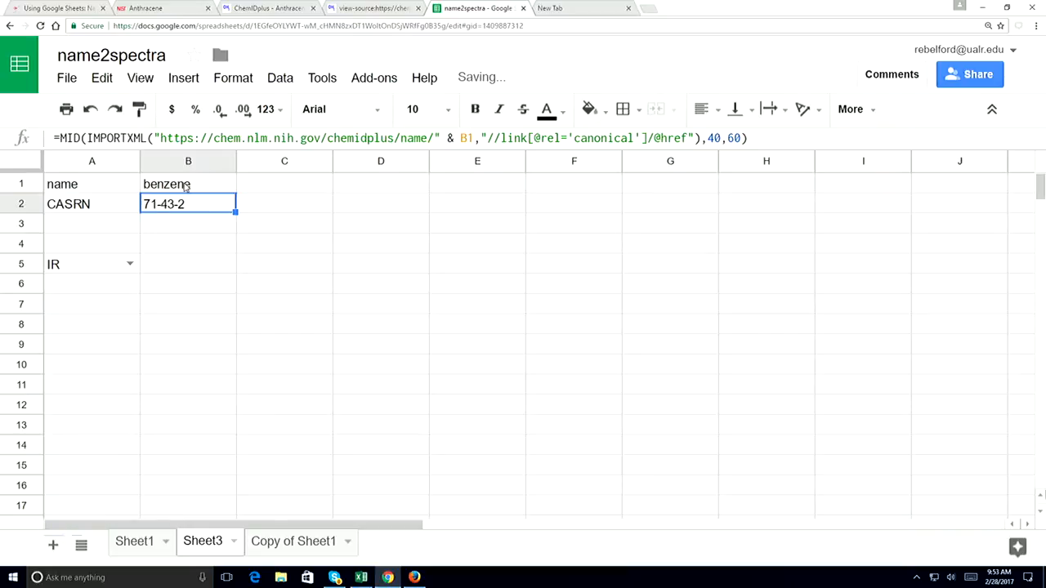
- Copy the B3 formula =SUBSTITUTE(B2,"-","") from the instructions page in Firefox, and return to the spreadsheet in Chrome
{"action": "left_click", "coordinate": [191, 224]}
{"action": "double_click", "coordinate": [191, 223]}
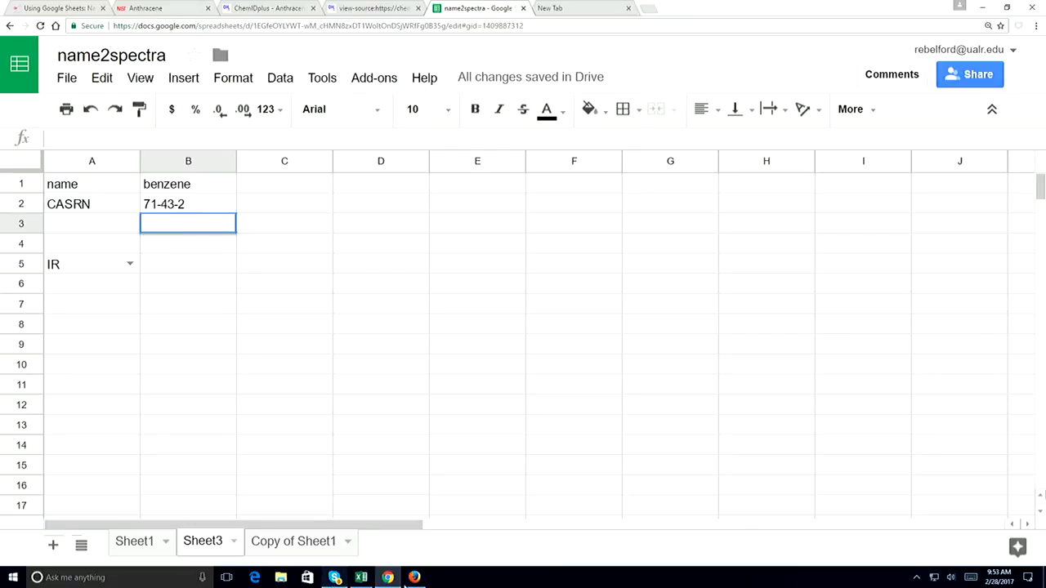
{"action": "left_click", "coordinate": [414, 578]}
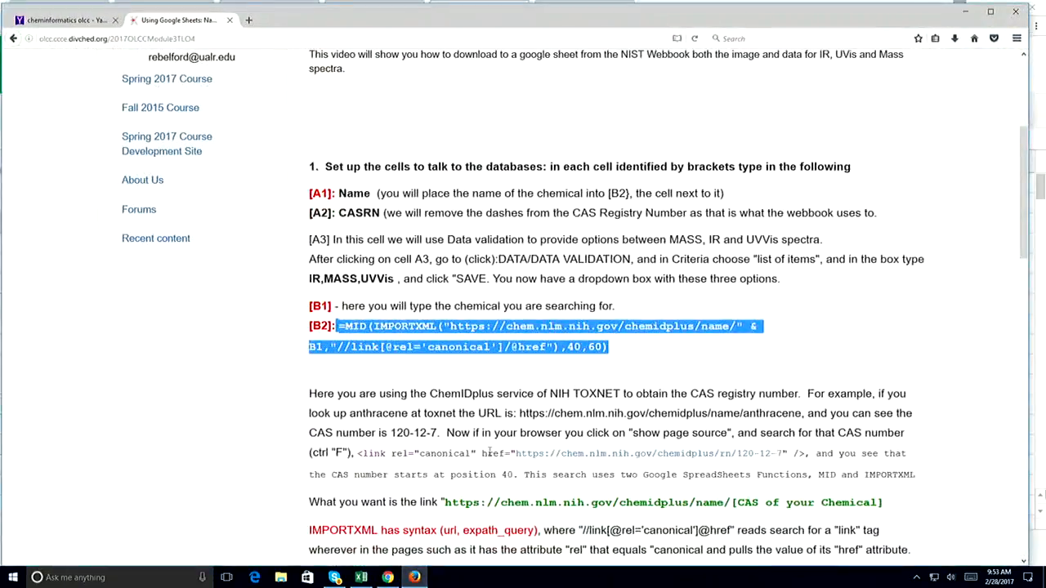
{"action": "left_click", "coordinate": [499, 435]}
{"action": "scroll", "coordinate": [498, 435], "scroll_direction": "down", "scroll_amount": 5}
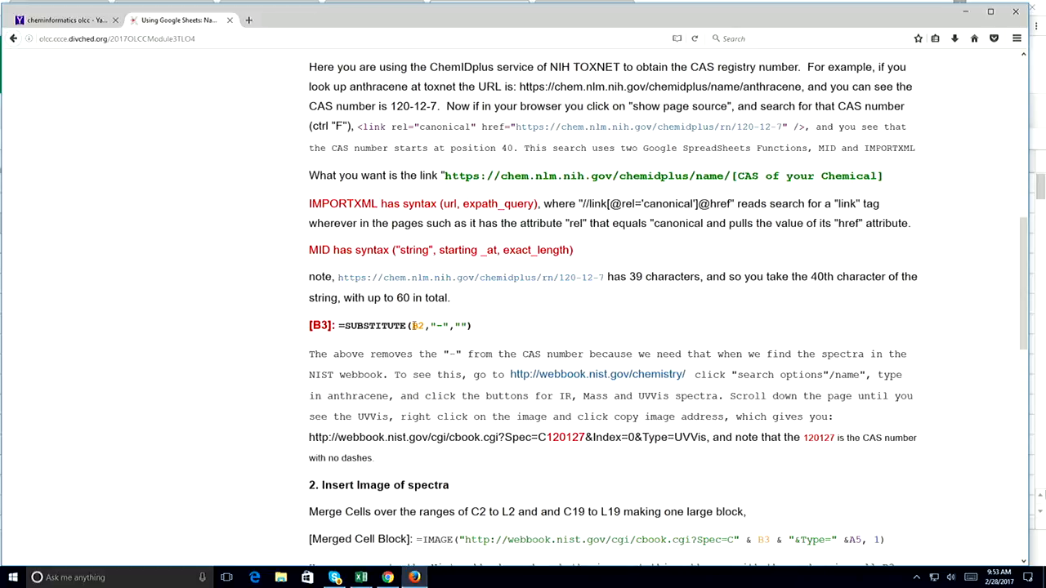
{"action": "left_click_drag", "start_coordinate": [345, 326], "coordinate": [475, 327]}
{"action": "key", "text": "ctrl+c"}
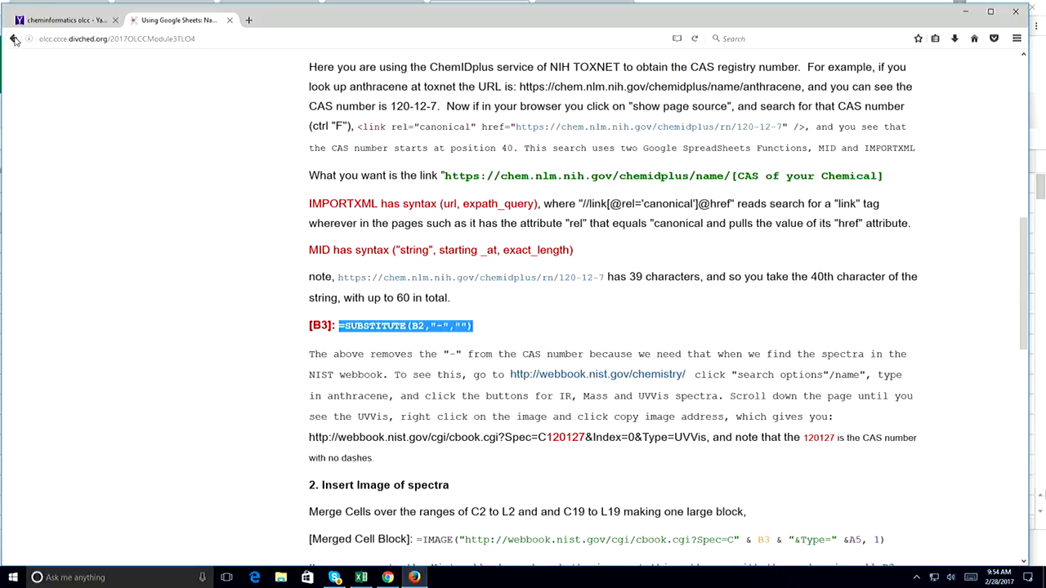
{"action": "left_click", "coordinate": [966, 12]}
- Enter the formula =SUBSTITUTE(B2,"-","") in cell B3 to strip the dashes from the CAS number
{"action": "double_click", "coordinate": [169, 227]}
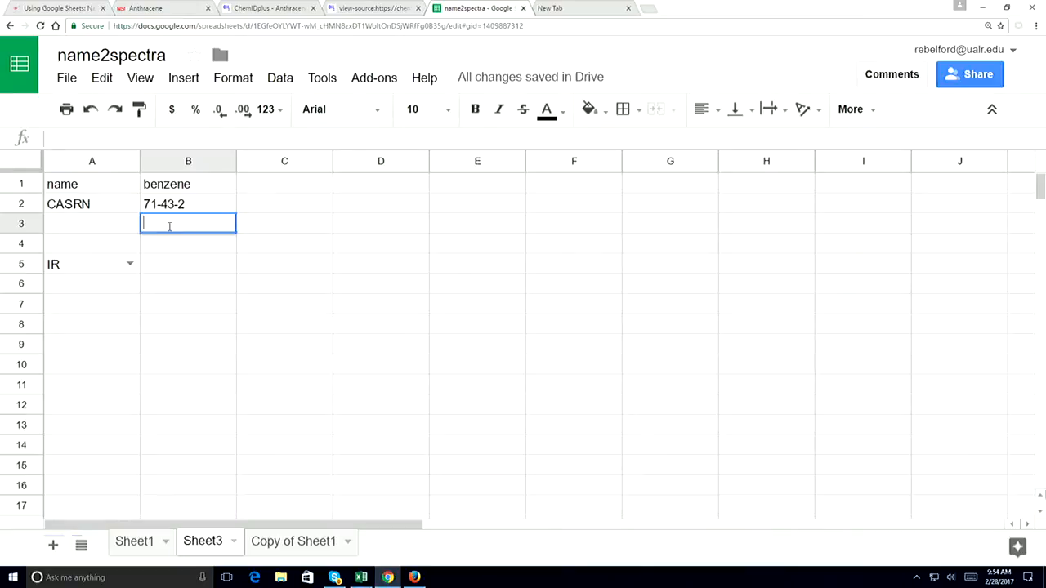
{"action": "key", "text": "ctrl+v"}
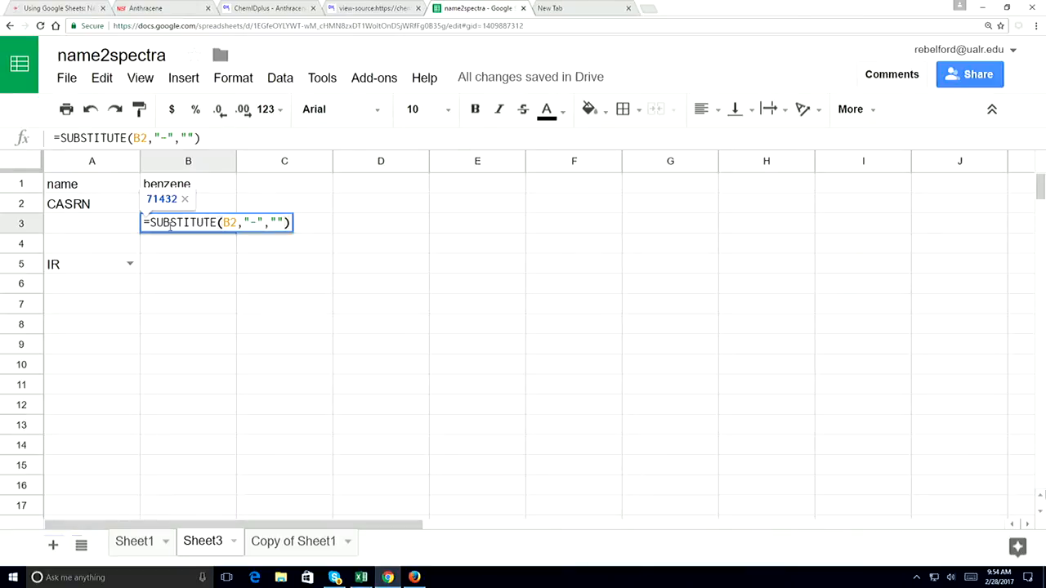
{"action": "key", "text": "Return"}
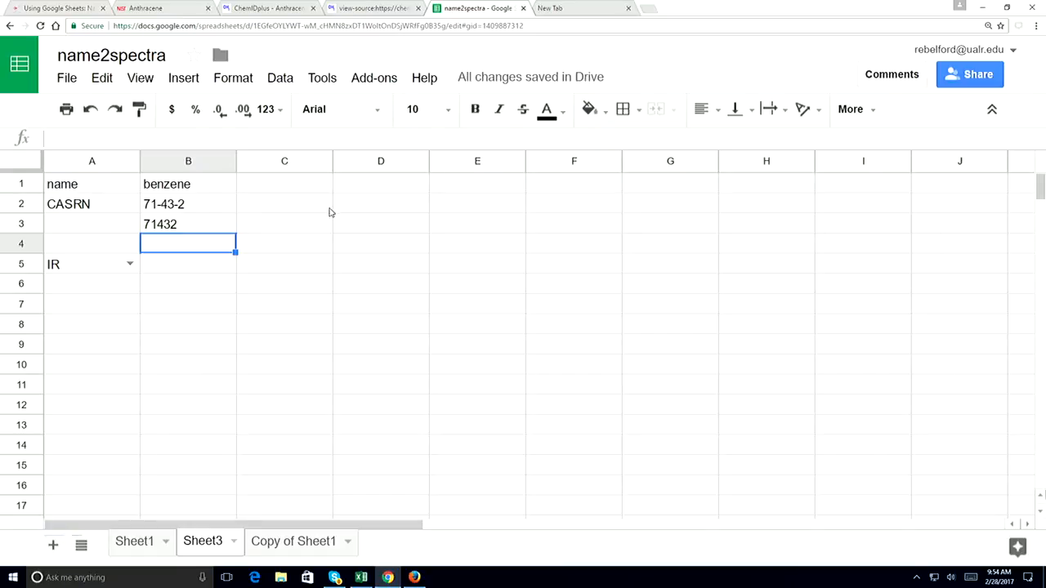
- Check the spectrum block on Sheet1 as a model, and merge cells C2:I19 on Sheet3 into one block
{"action": "left_click", "coordinate": [139, 542]}
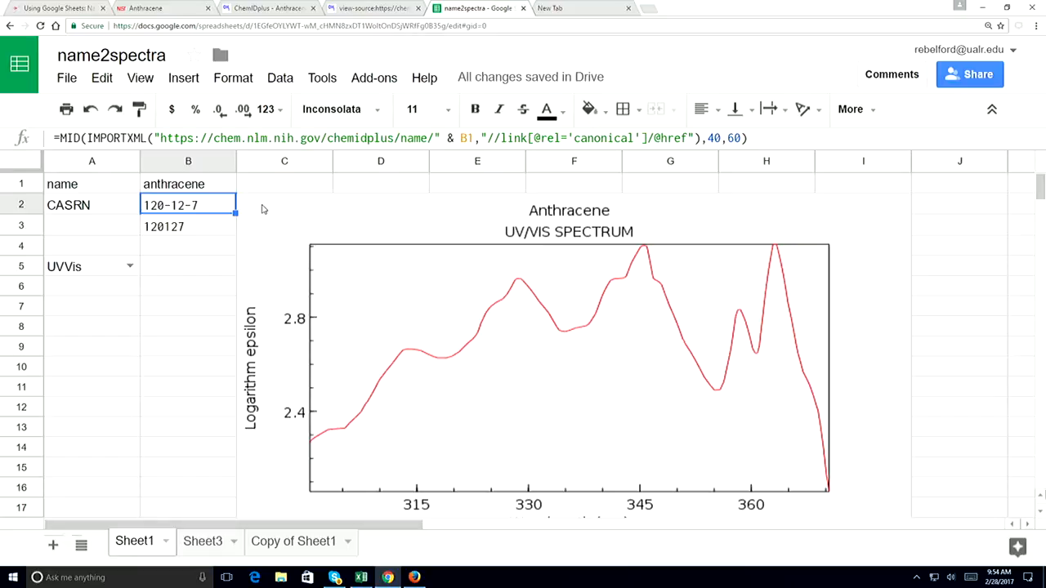
{"action": "scroll", "coordinate": [262, 209], "scroll_direction": "down", "scroll_amount": 1}
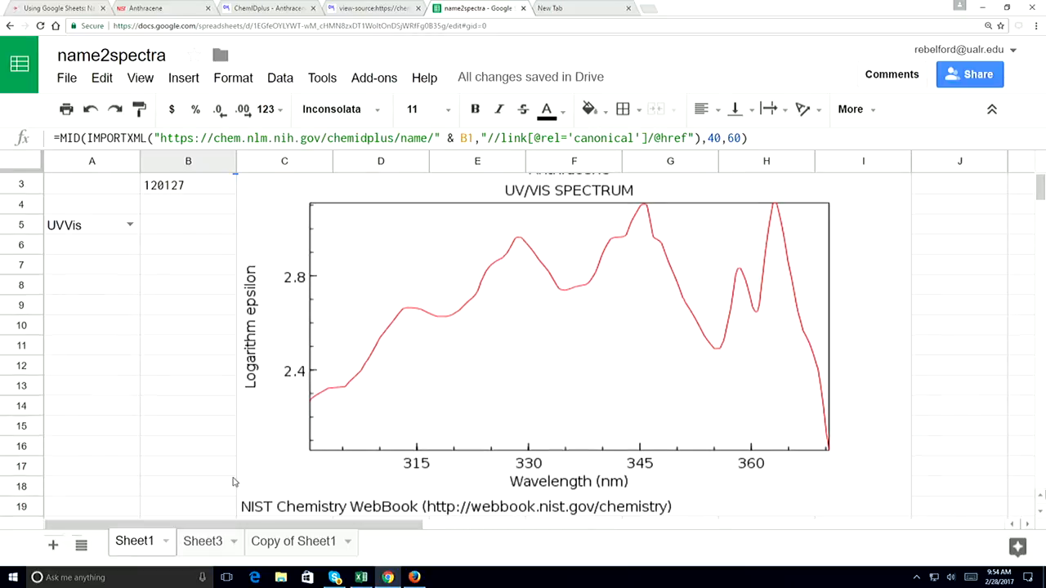
{"action": "scroll", "coordinate": [287, 357], "scroll_direction": "up", "scroll_amount": 1}
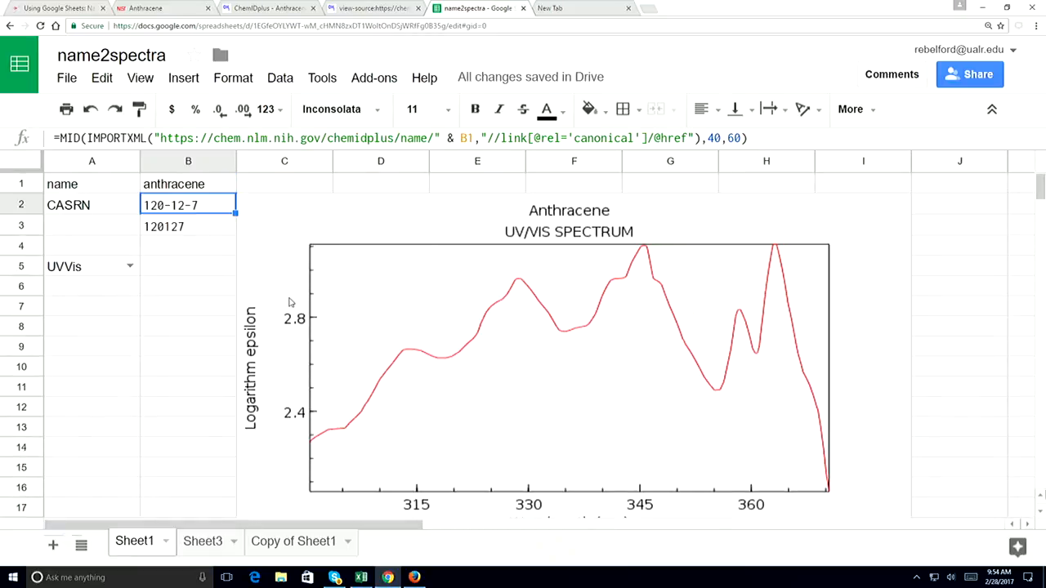
{"action": "left_click", "coordinate": [203, 541]}
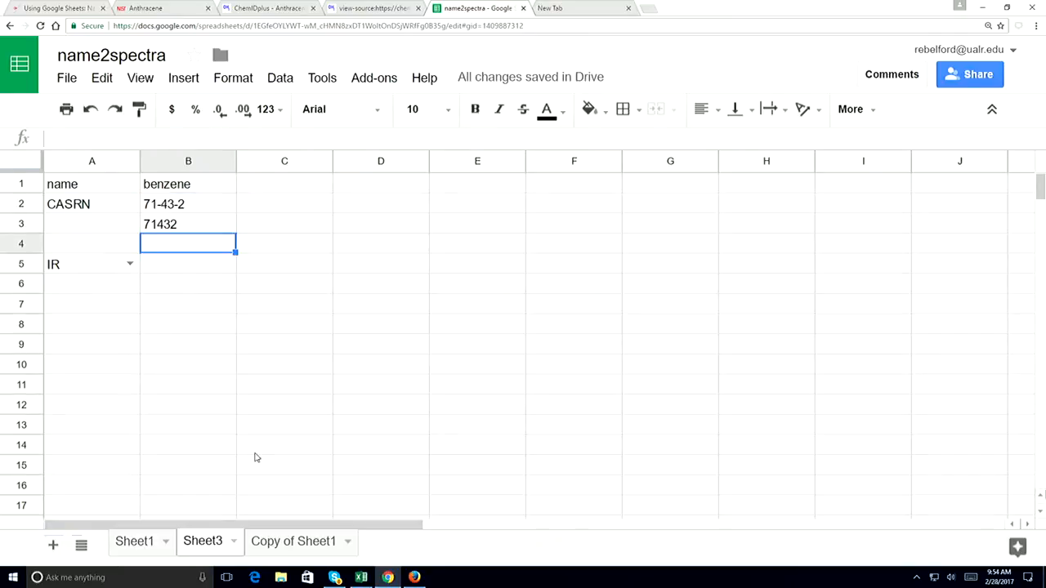
{"action": "left_click", "coordinate": [276, 212]}
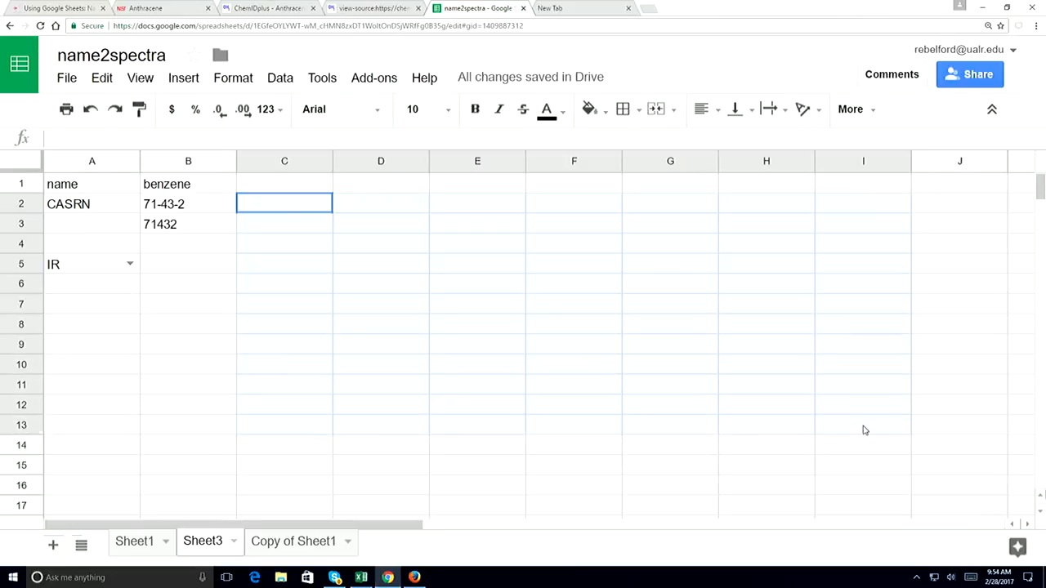
{"action": "scroll", "coordinate": [878, 511], "scroll_direction": "down", "scroll_amount": 3}
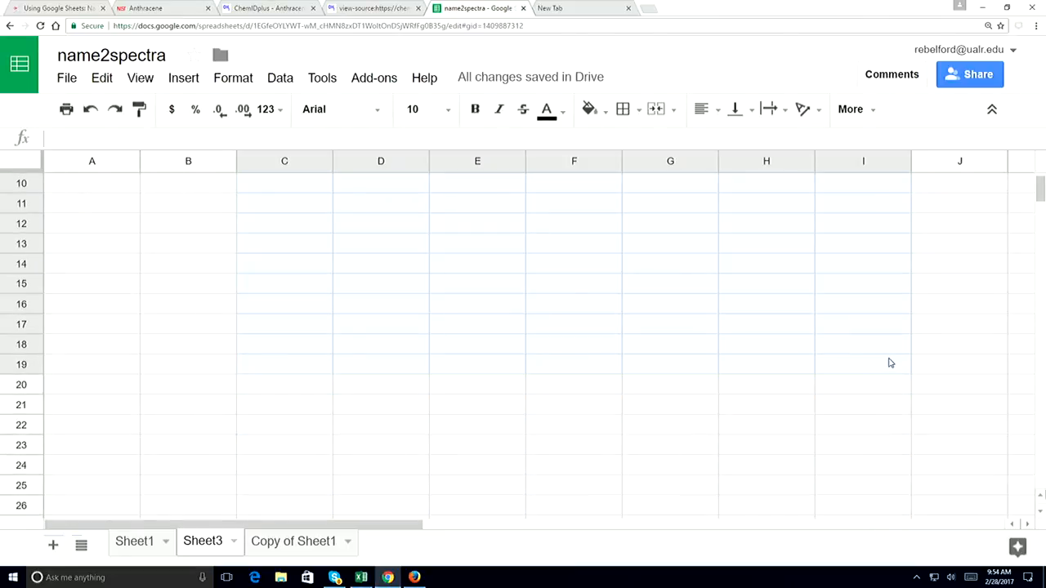
{"action": "left_click_drag", "start_coordinate": [891, 363], "coordinate": [891, 363]}
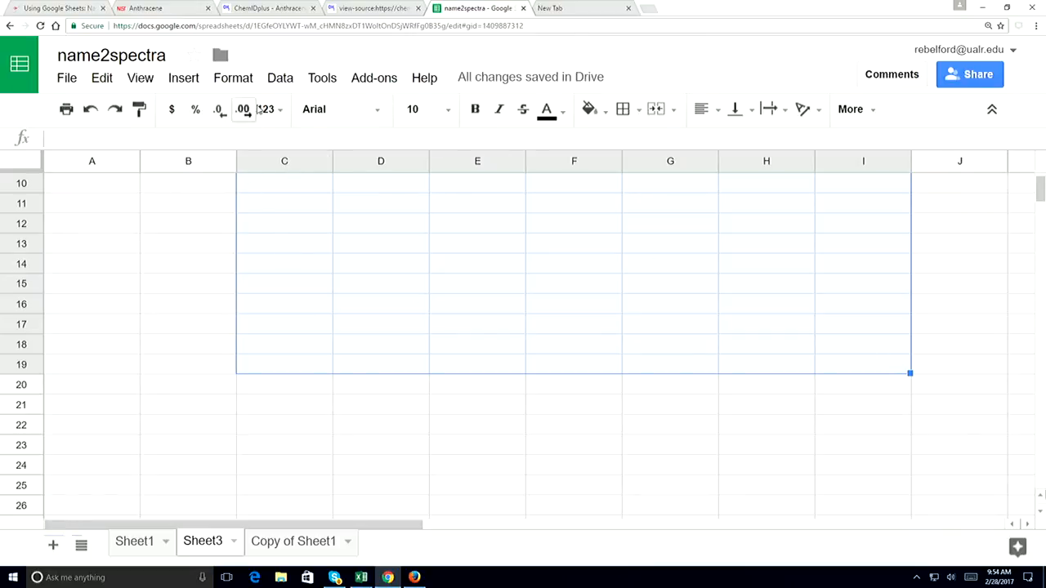
{"action": "left_click", "coordinate": [234, 78]}
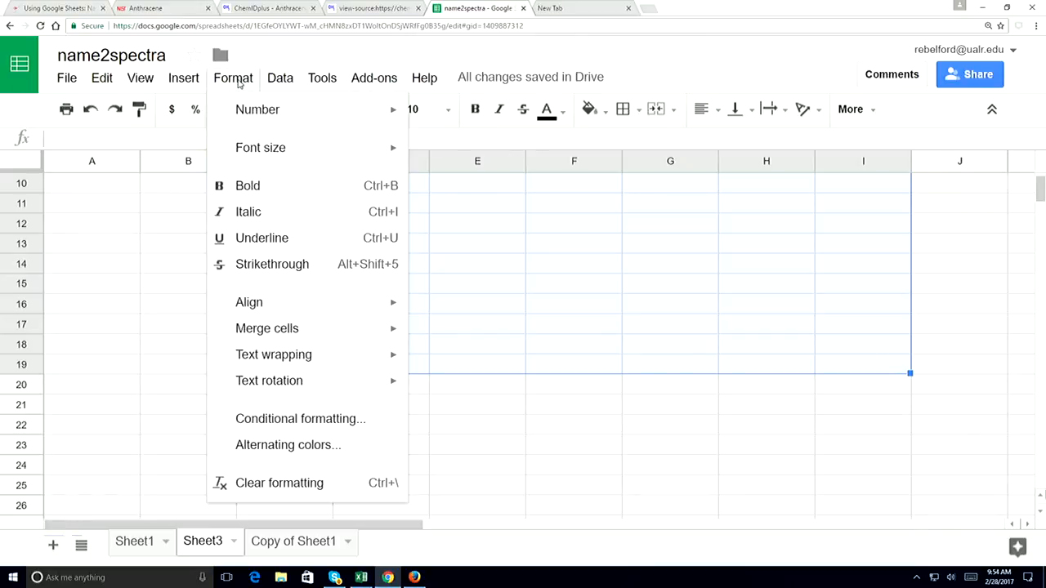
{"action": "mouse_move", "coordinate": [313, 336]}
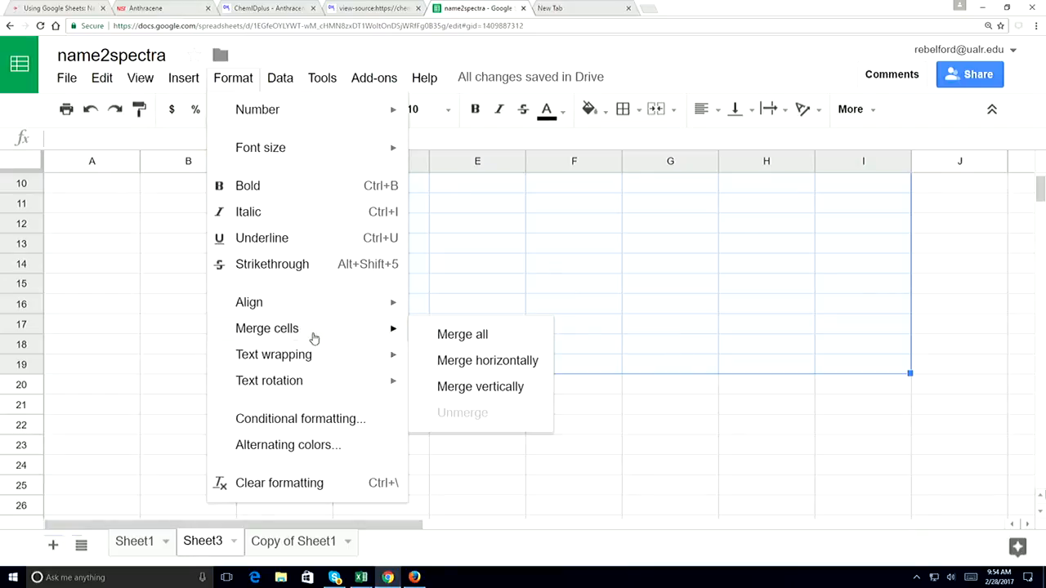
{"action": "left_click", "coordinate": [461, 335]}
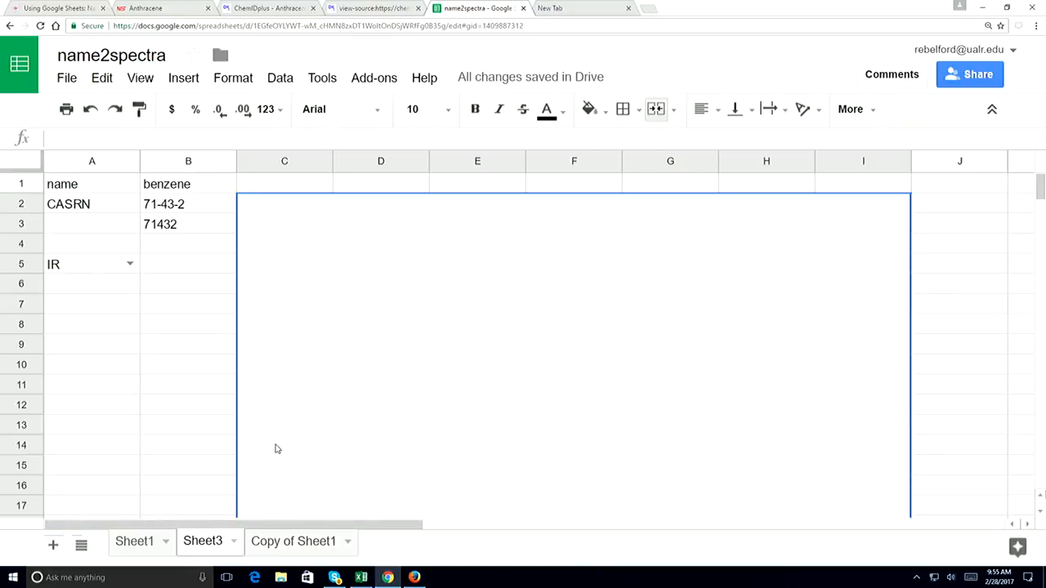
- Copy the IMAGE formula for the merged cell block, without its leading =, from the instructions page in Firefox, and return to Chrome
{"action": "left_click", "coordinate": [414, 577]}
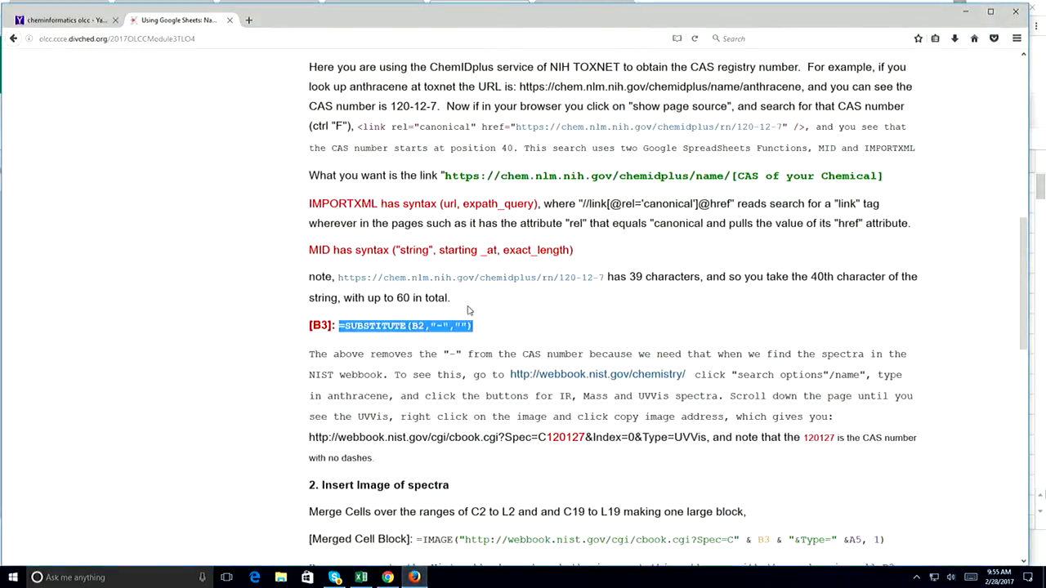
{"action": "scroll", "coordinate": [468, 311], "scroll_direction": "down", "scroll_amount": 7}
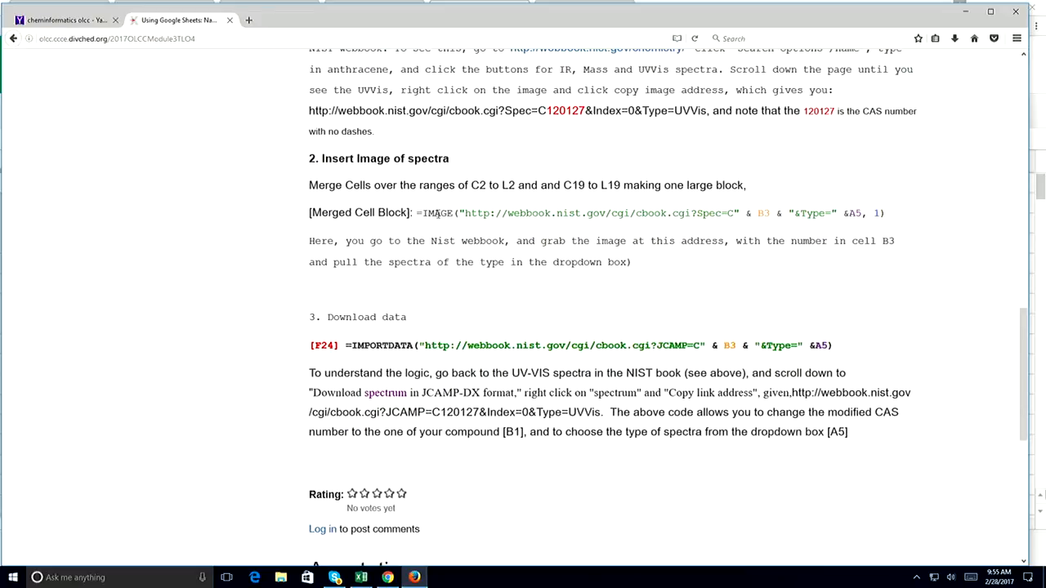
{"action": "left_click_drag", "start_coordinate": [425, 212], "coordinate": [893, 216]}
{"action": "key", "text": "ctrl+c"}
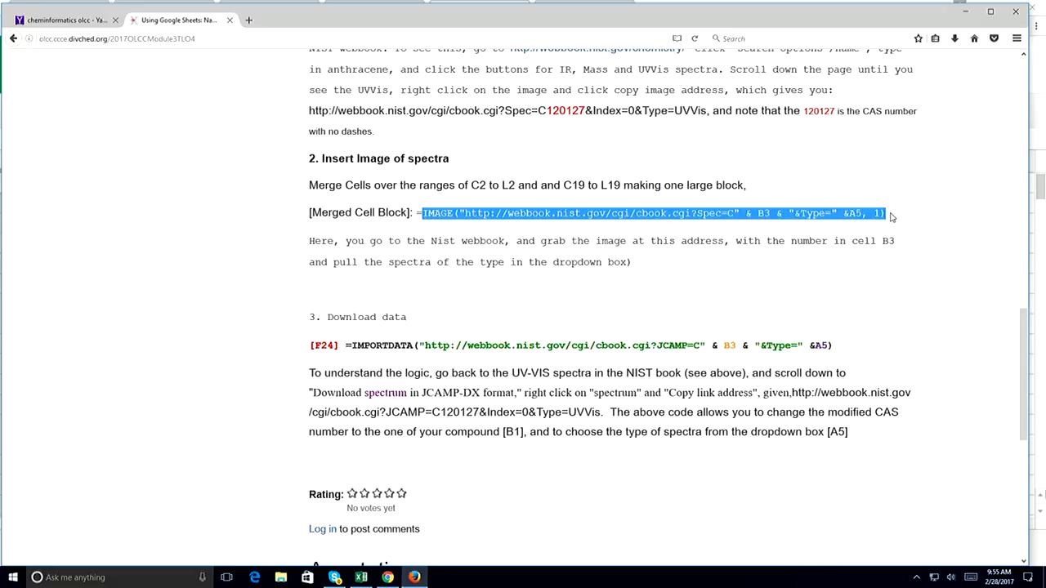
{"action": "left_click", "coordinate": [965, 12]}
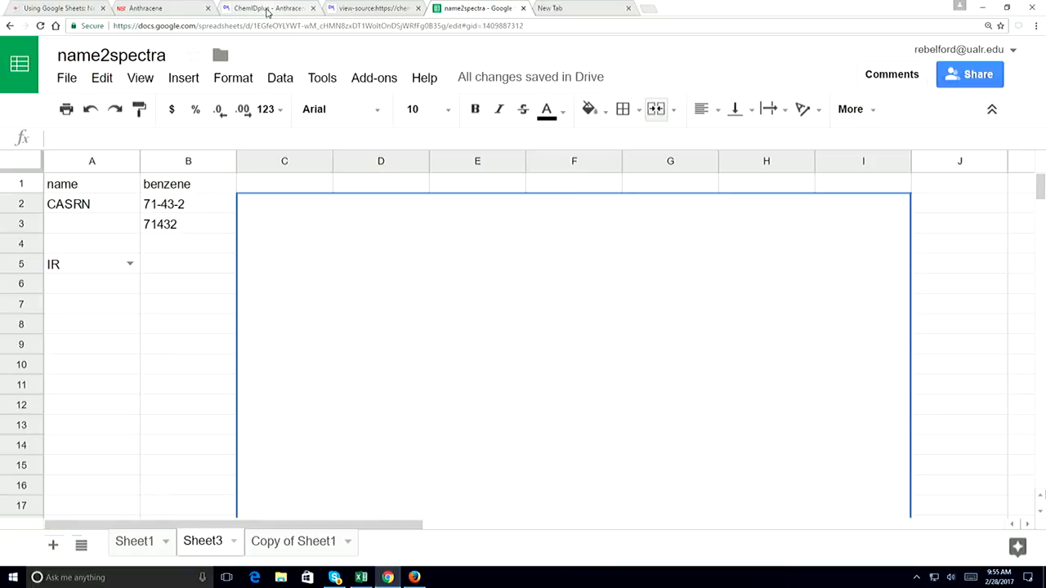
- Review anthracene's UV/Vis spectrum on its NIST WebBook page and load the image URL webbook.nist.gov/cgi/cbook.cgi?Spec=C120127&Index=0&Type=UVVis
{"action": "left_click", "coordinate": [162, 11]}
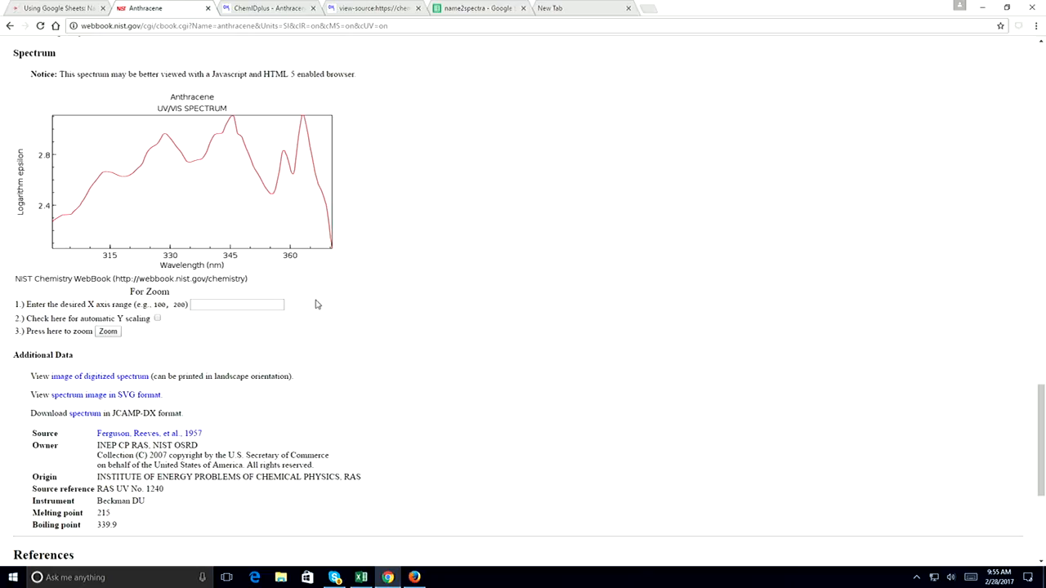
{"action": "scroll", "coordinate": [317, 304], "scroll_direction": "up", "scroll_amount": 1}
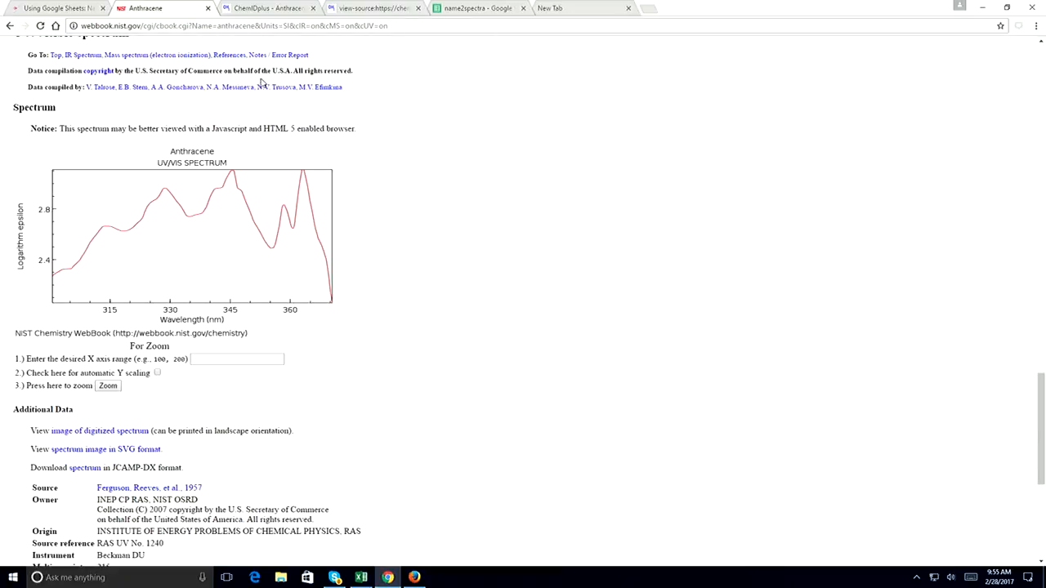
{"action": "left_click", "coordinate": [572, 10]}
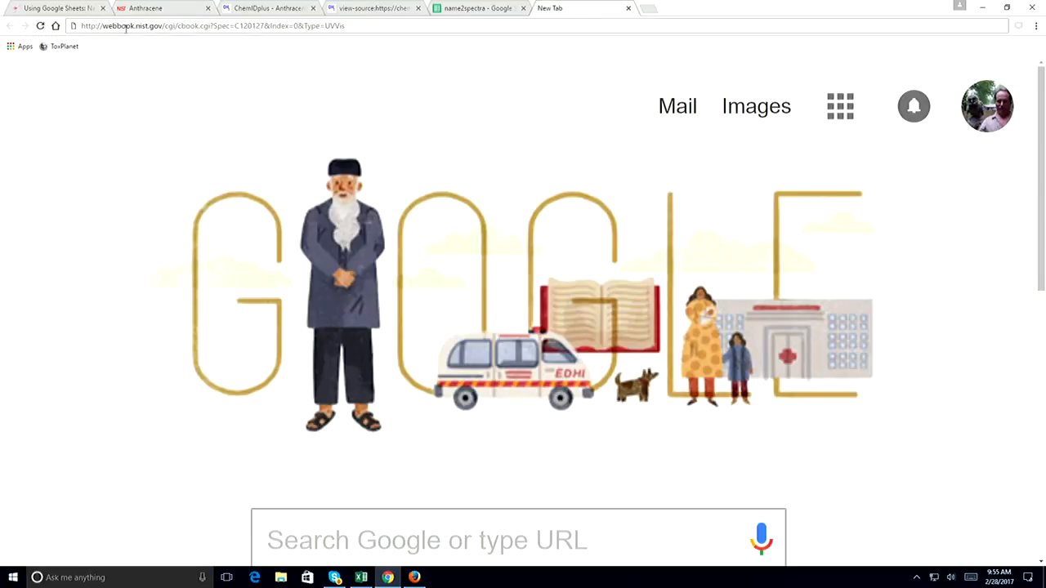
{"action": "left_click_drag", "start_coordinate": [82, 24], "coordinate": [261, 26]}
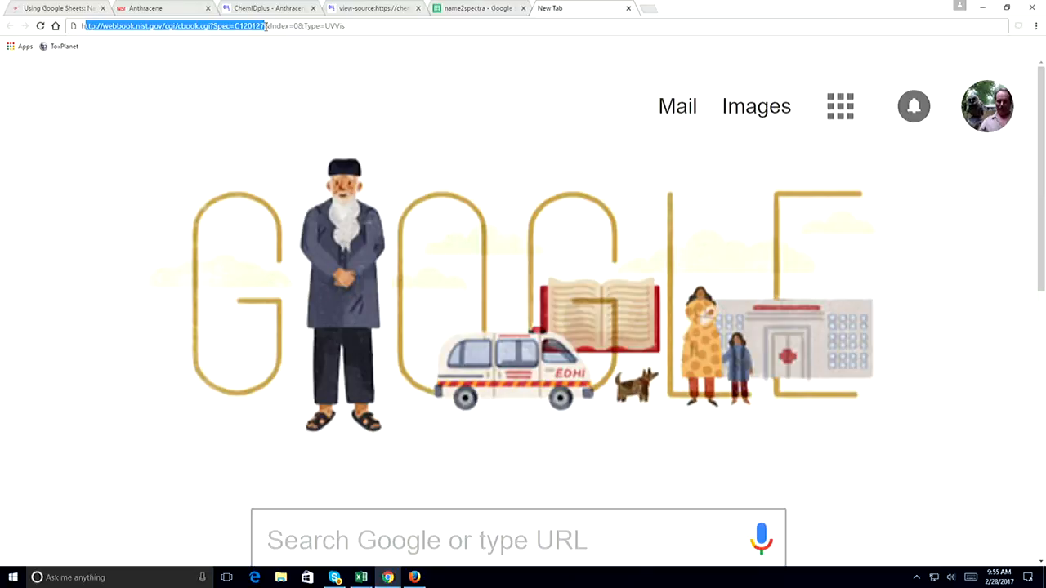
{"action": "left_click_drag", "start_coordinate": [285, 27], "coordinate": [355, 27]}
{"action": "left_click", "coordinate": [356, 28]}
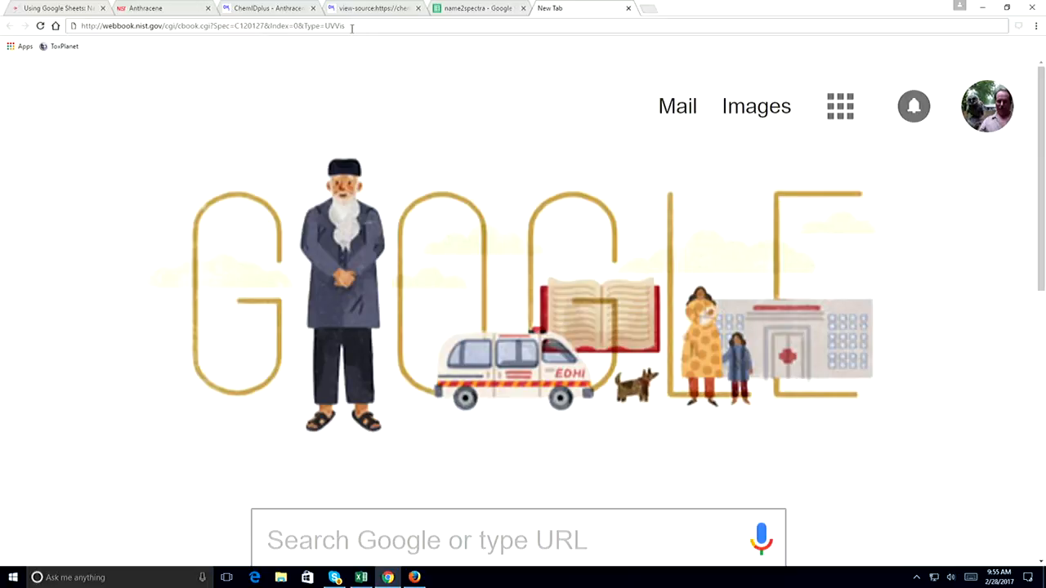
{"action": "key", "text": "Return"}
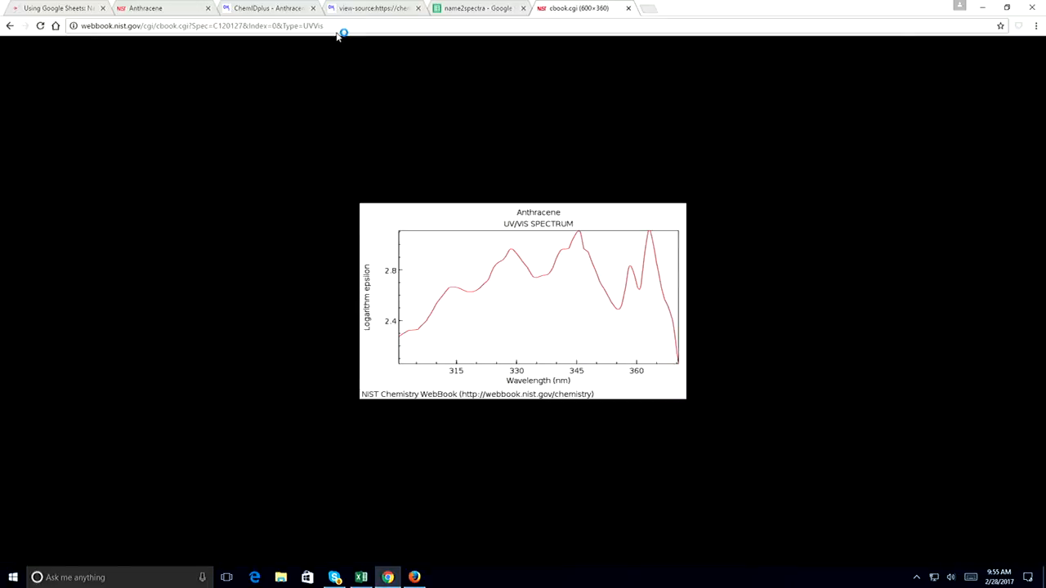
- Change the Type parameter in the anthracene image URL to IR and load the infrared spectrum
{"action": "left_click", "coordinate": [327, 25]}
{"action": "left_click", "coordinate": [327, 26]}
{"action": "key", "text": "BackSpace"}
{"action": "key", "text": "BackSpace"}
{"action": "key", "text": "BackSpace"}
{"action": "key", "text": "BackSpace"}
{"action": "key", "text": "BackSpace"}
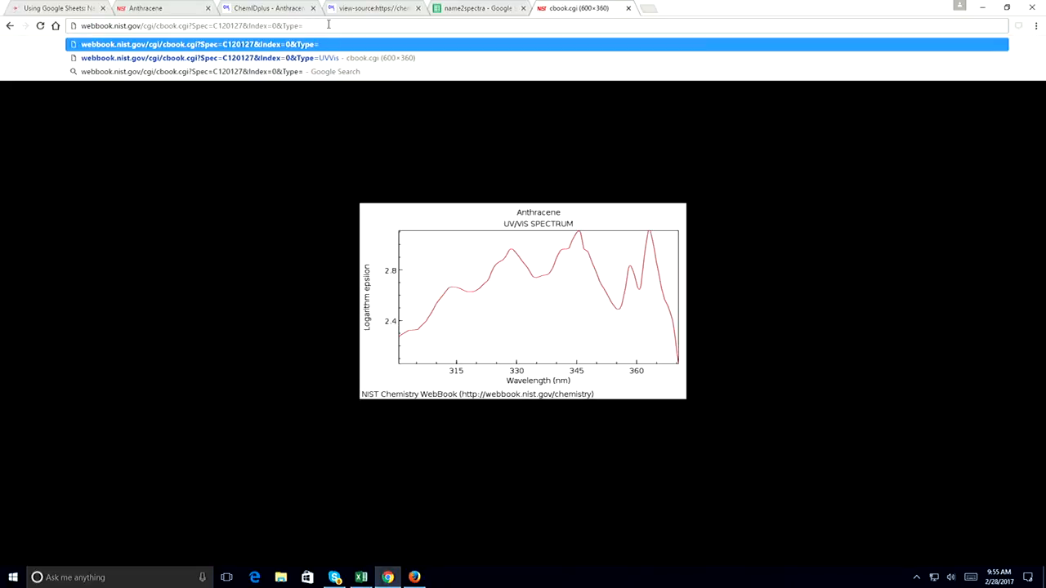
{"action": "type", "text": "IR"}
{"action": "key", "text": "Return"}
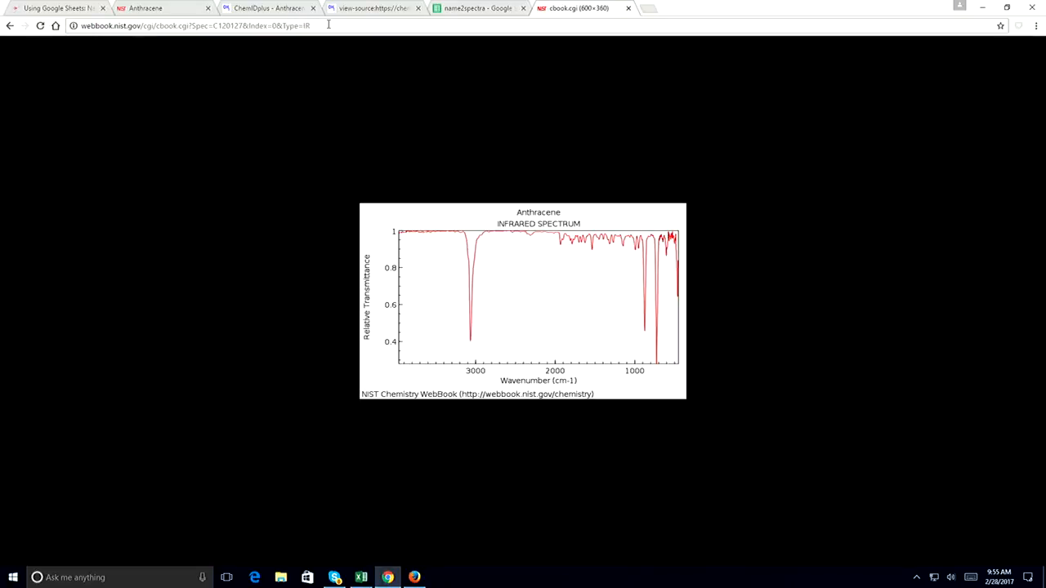
{"action": "left_click", "coordinate": [462, 8]}
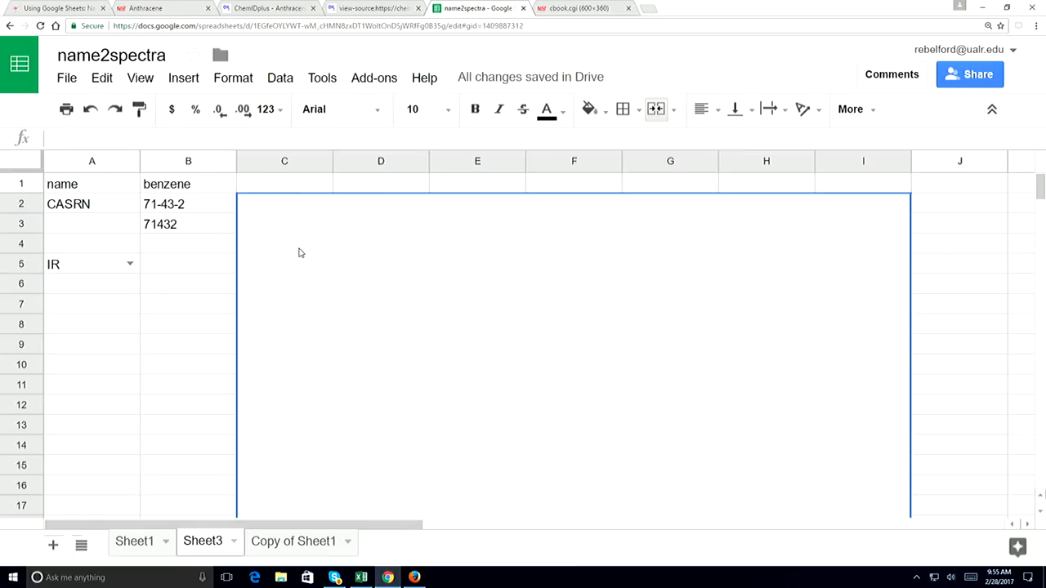
{"action": "key", "text": "ctrl+v"}
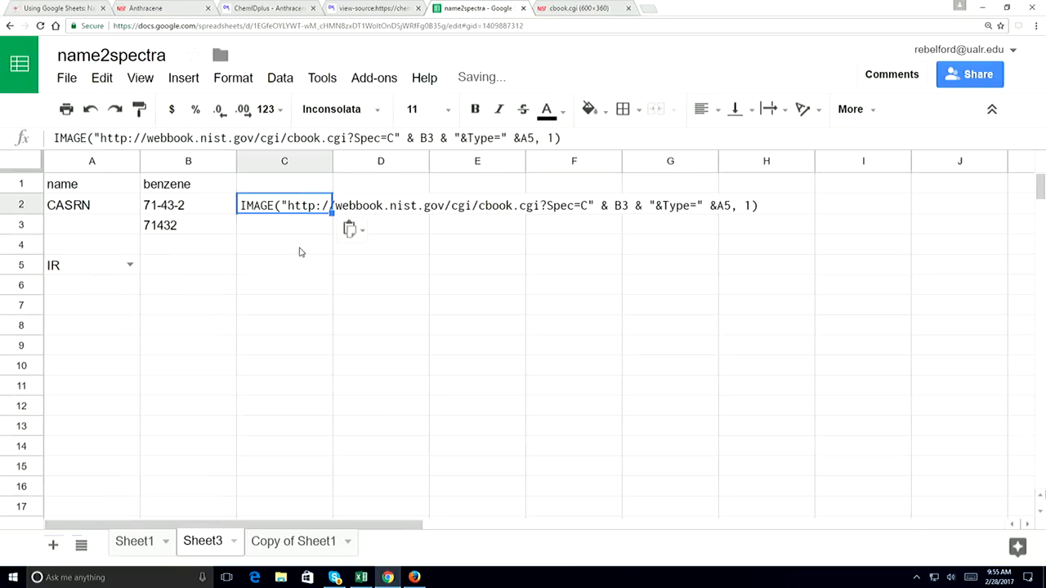
{"action": "double_click", "coordinate": [243, 201]}
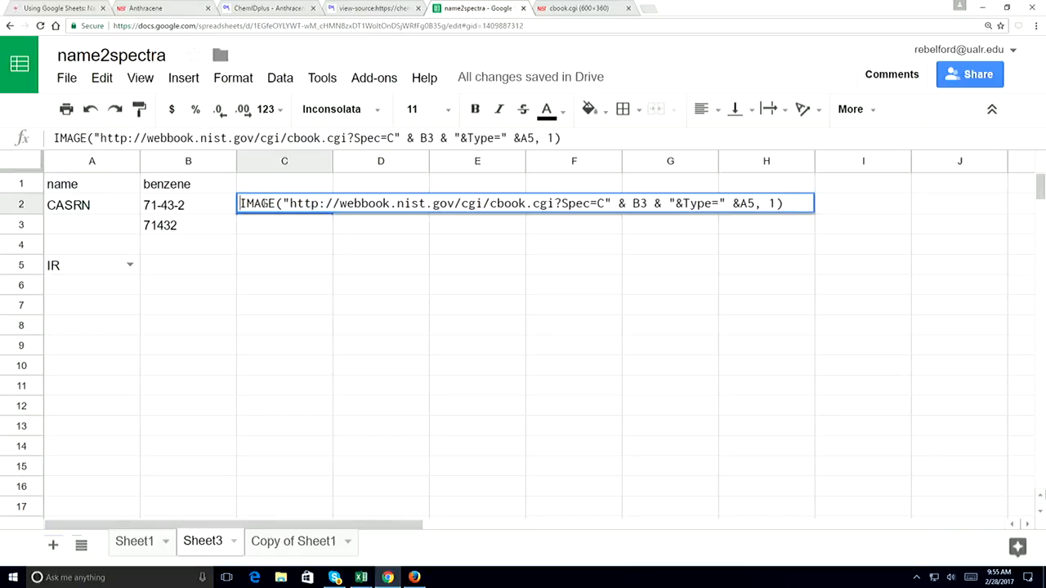
{"action": "type", "text": "="}
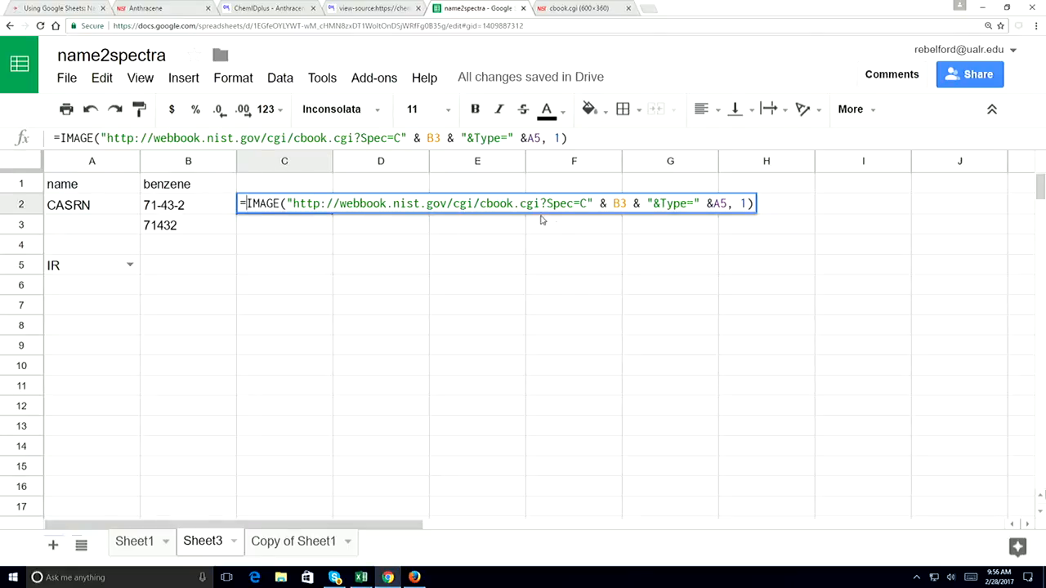
{"action": "double_click", "coordinate": [619, 202]}
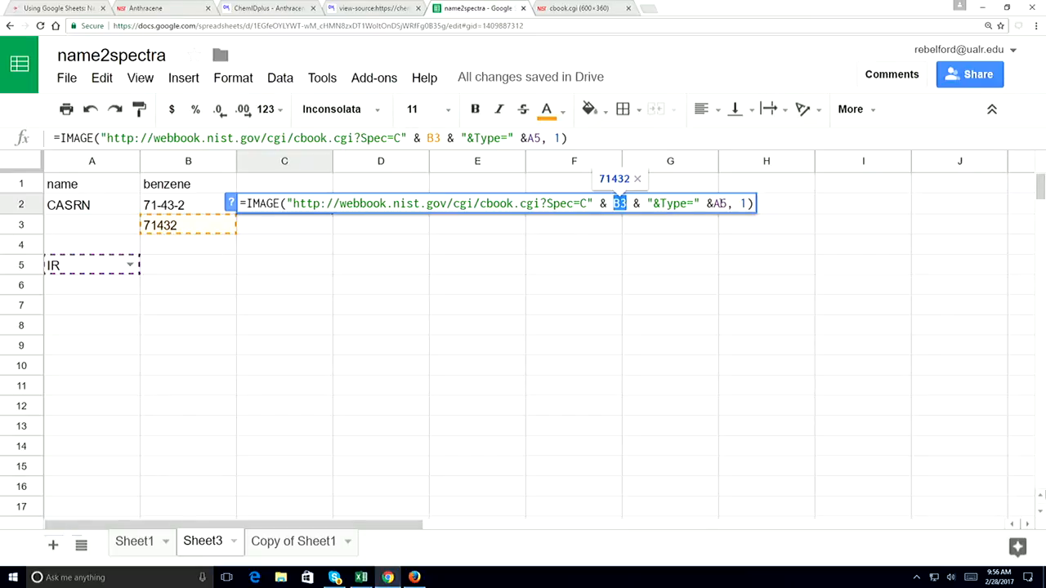
{"action": "left_click", "coordinate": [710, 204]}
{"action": "double_click", "coordinate": [718, 204]}
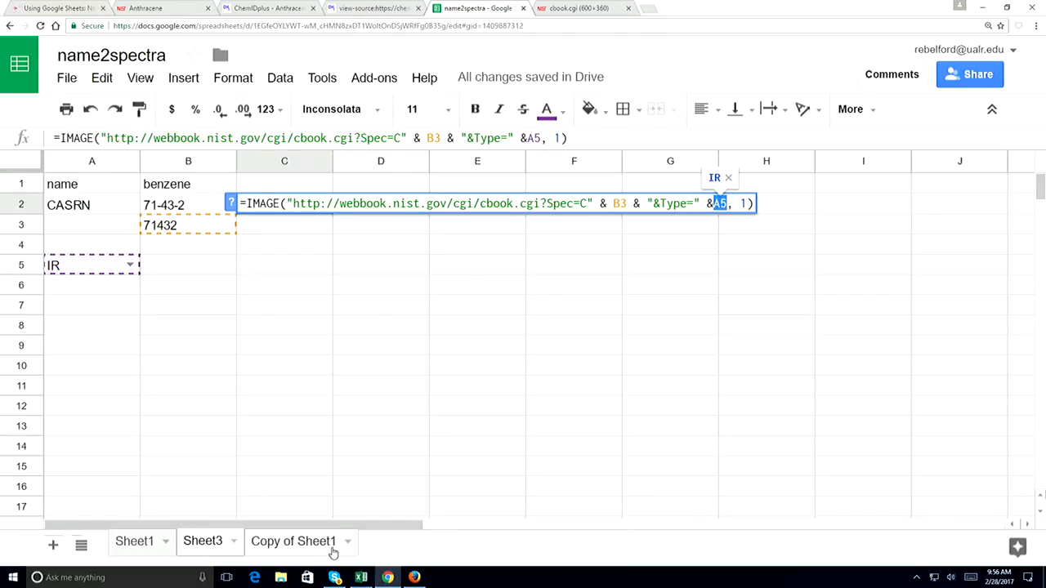
{"action": "left_click", "coordinate": [484, 292]}
{"action": "left_click", "coordinate": [286, 210]}
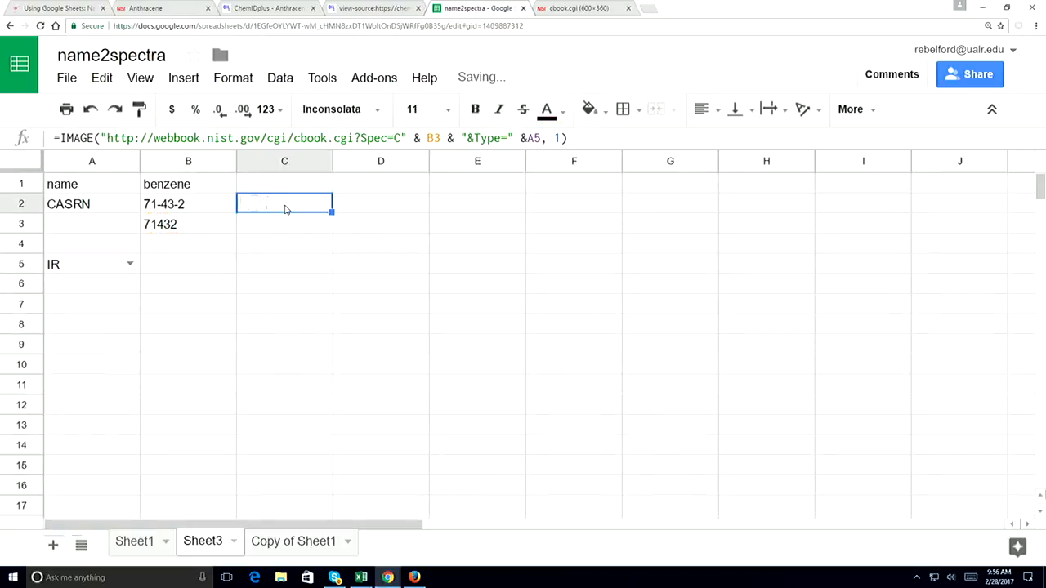
{"action": "left_click", "coordinate": [798, 282], "text": "shift"}
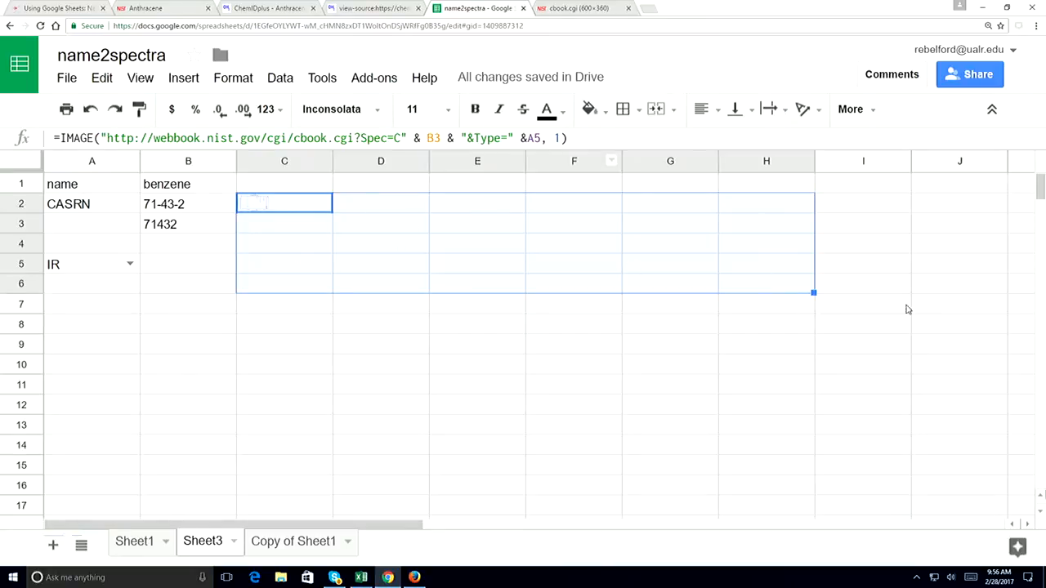
{"action": "mouse_move", "coordinate": [815, 293]}
{"action": "left_mouse_down"}
{"action": "mouse_move", "coordinate": [904, 346]}
{"action": "mouse_move", "coordinate": [815, 311]}
{"action": "left_mouse_up"}
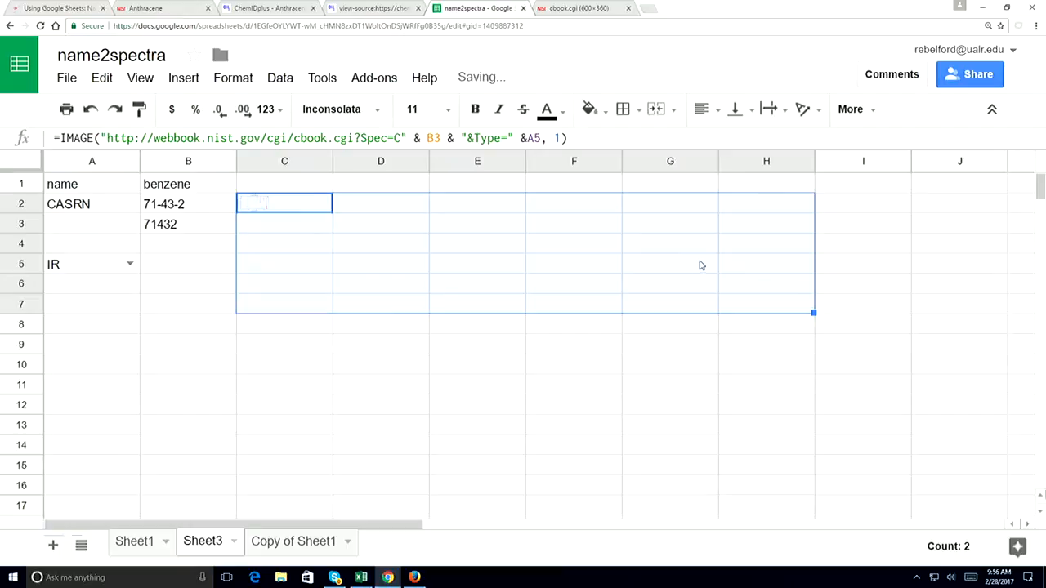
- Merge cells C2 through I19 into one block, keeping the IMAGE formula, and view the whole benzene spectrum
{"action": "left_click", "coordinate": [290, 203]}
{"action": "left_click", "coordinate": [890, 309], "text": "shift"}
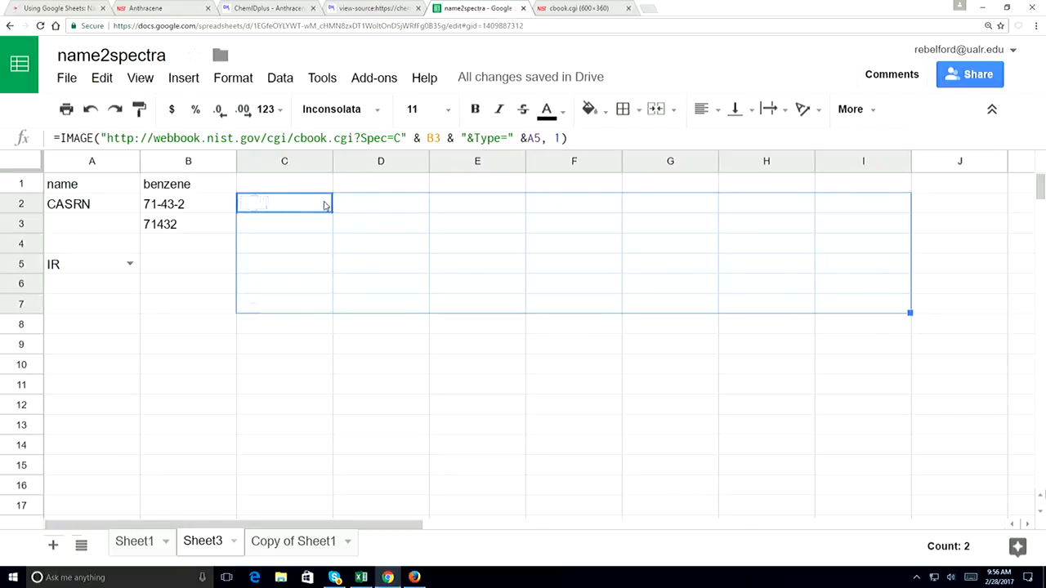
{"action": "left_click_drag", "start_coordinate": [909, 313], "coordinate": [899, 427]}
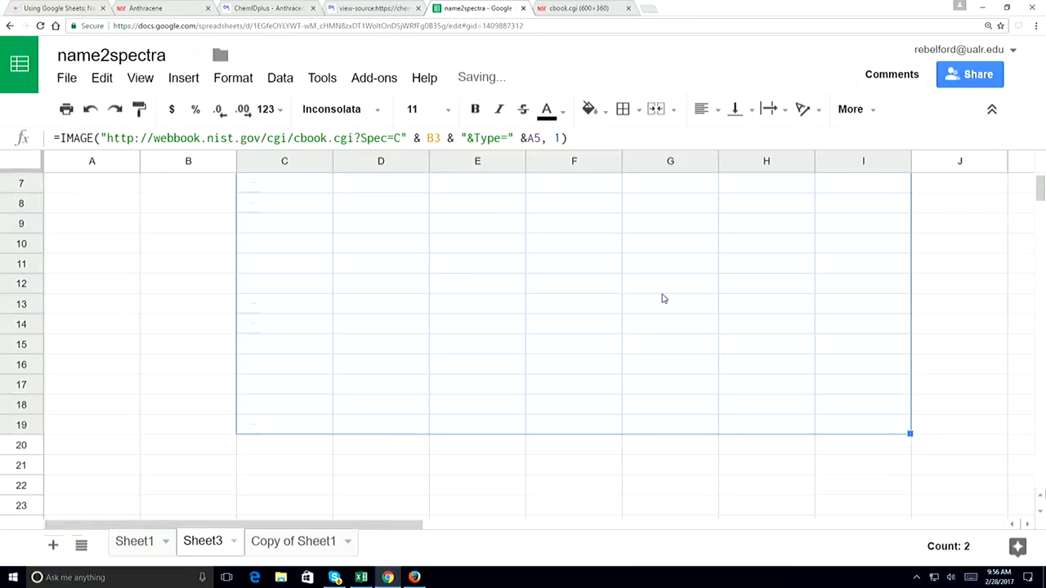
{"action": "left_click", "coordinate": [243, 79]}
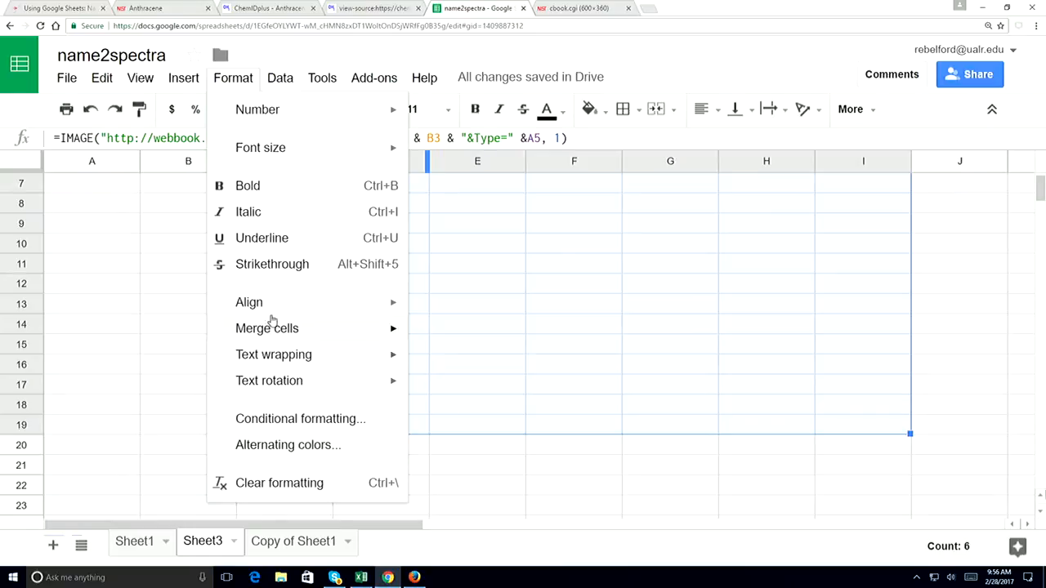
{"action": "mouse_move", "coordinate": [266, 328]}
{"action": "left_click", "coordinate": [438, 335]}
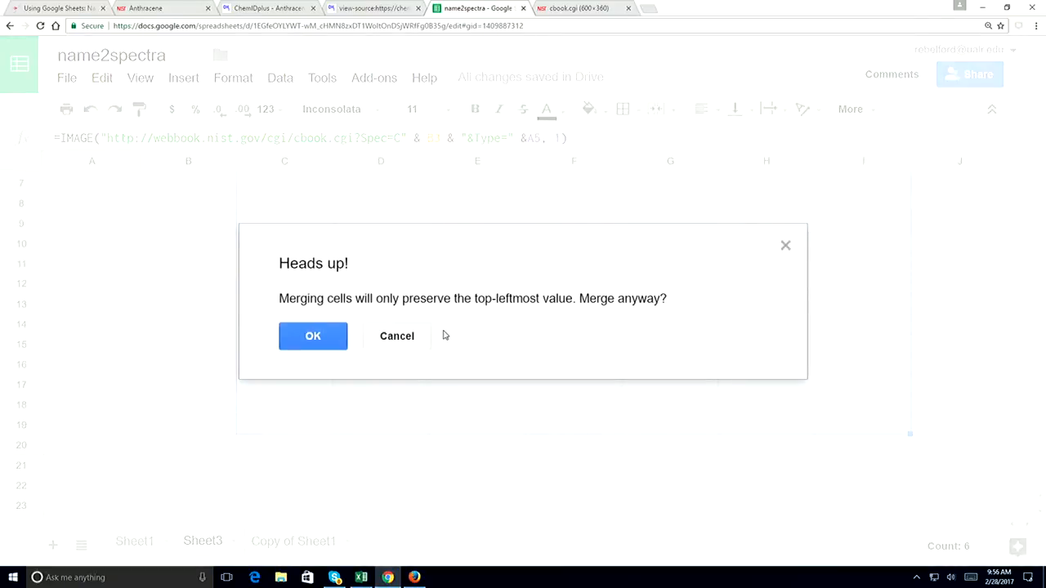
{"action": "left_click", "coordinate": [313, 338]}
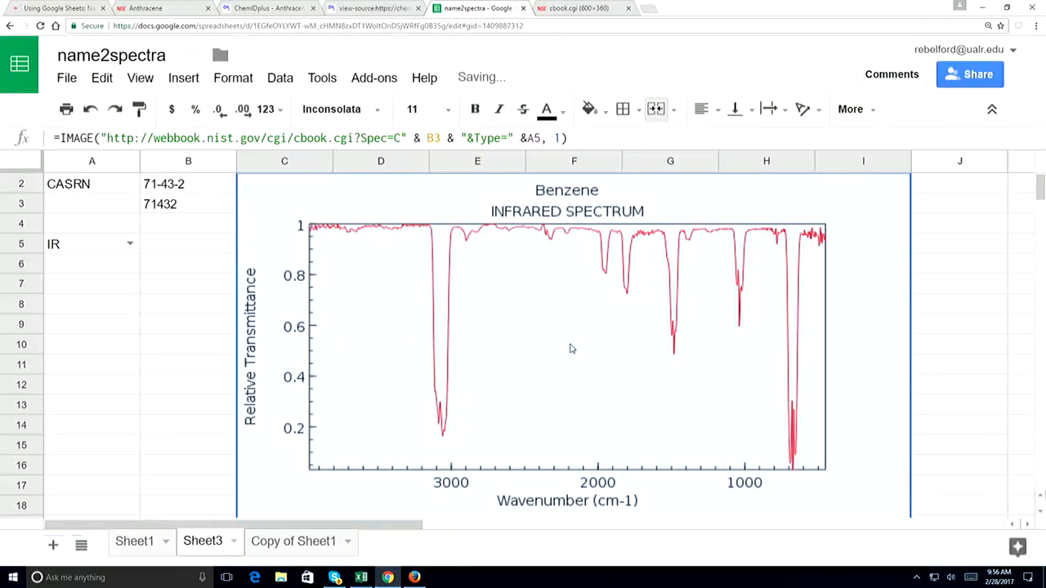
{"action": "scroll", "coordinate": [739, 382], "scroll_direction": "up", "scroll_amount": 1}
{"action": "scroll", "coordinate": [735, 380], "scroll_direction": "down", "scroll_amount": 2}
{"action": "scroll", "coordinate": [719, 373], "scroll_direction": "up", "scroll_amount": 2}
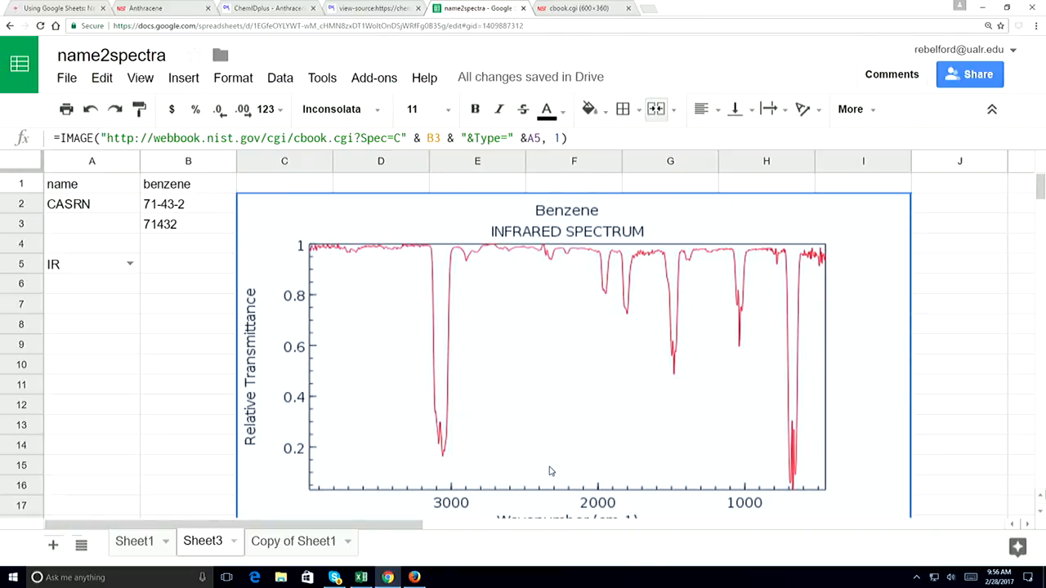
- Set the spectrum type in cell A5 to UVVis and view benzene's spectrum image down to the empty rows beneath it
{"action": "left_click", "coordinate": [188, 187]}
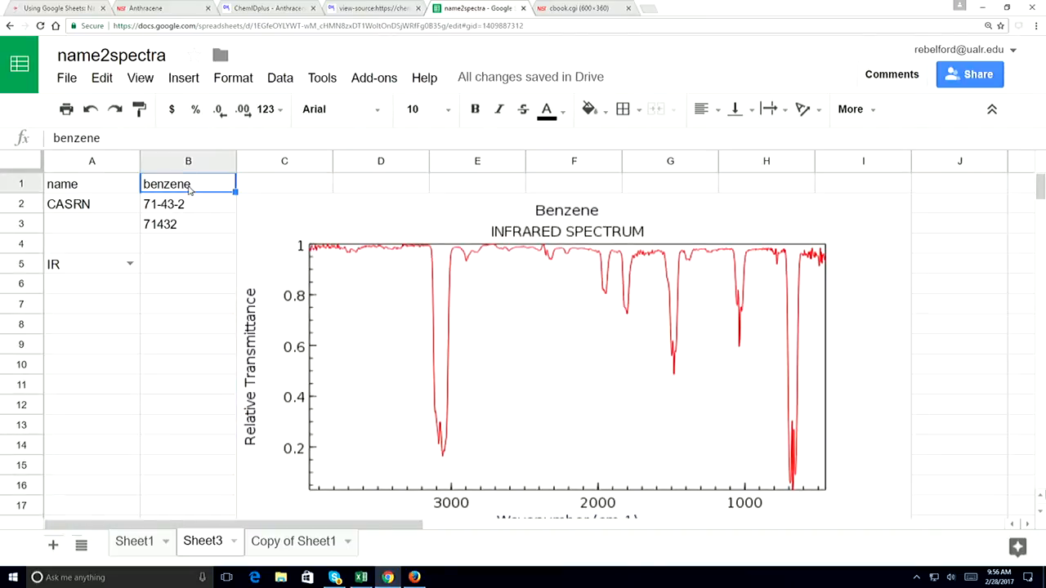
{"action": "left_click", "coordinate": [130, 264]}
{"action": "left_click", "coordinate": [89, 309]}
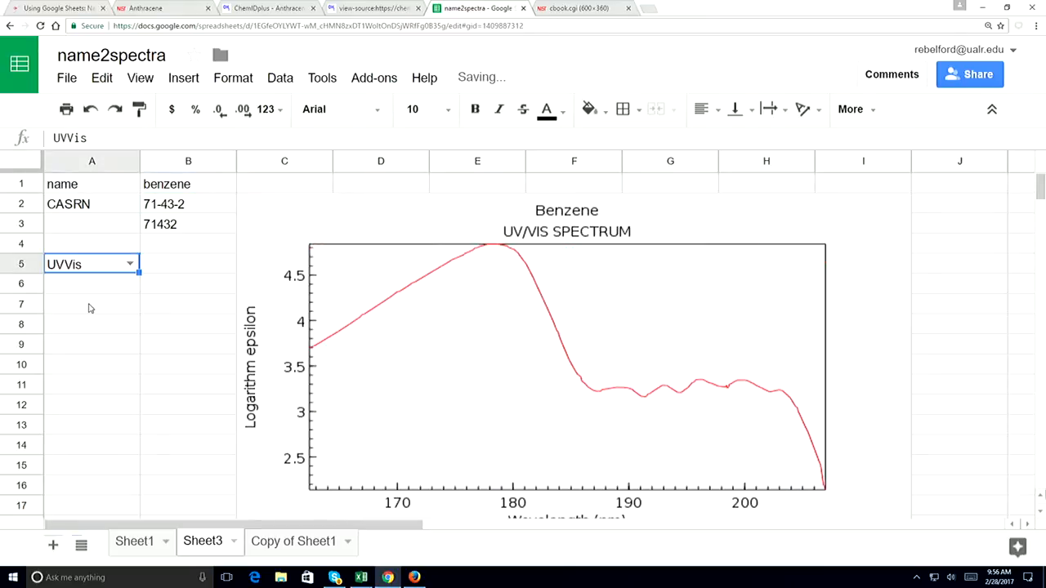
{"action": "scroll", "coordinate": [663, 359], "scroll_direction": "down", "scroll_amount": 3}
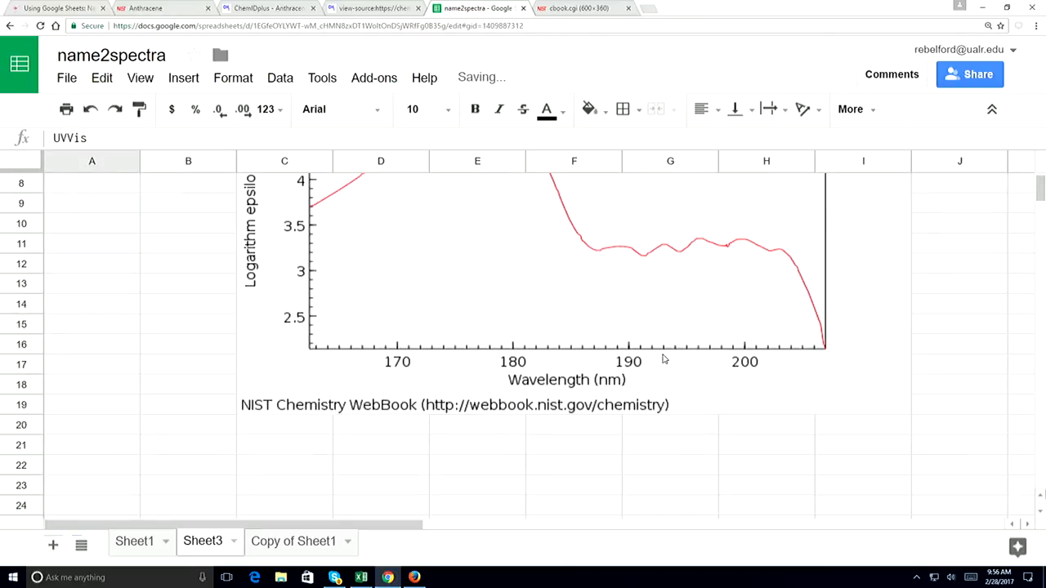
{"action": "scroll", "coordinate": [663, 360], "scroll_direction": "up", "scroll_amount": 1}
{"action": "scroll", "coordinate": [663, 360], "scroll_direction": "down", "scroll_amount": 2}
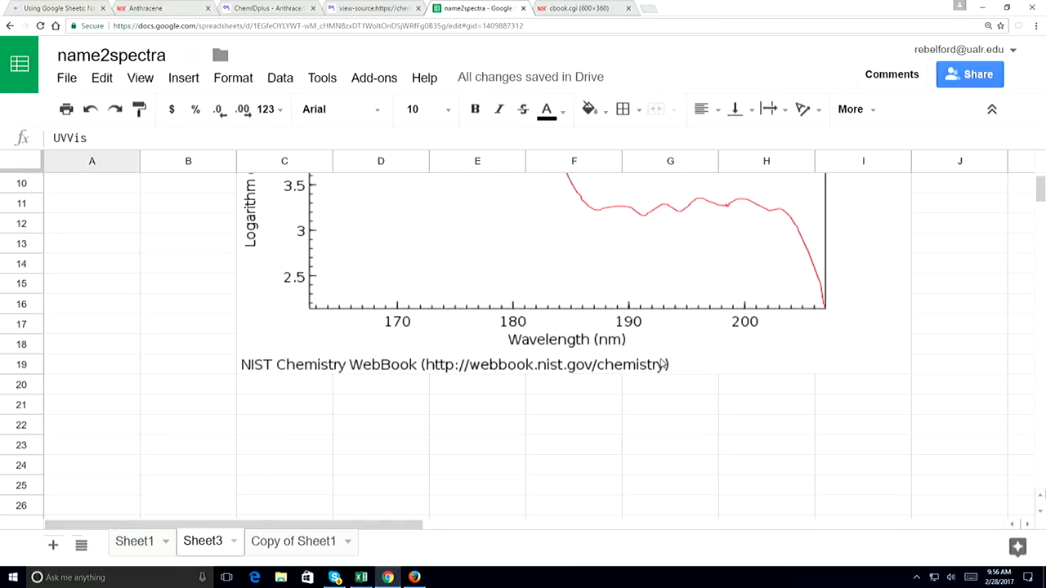
{"action": "left_click", "coordinate": [482, 433]}
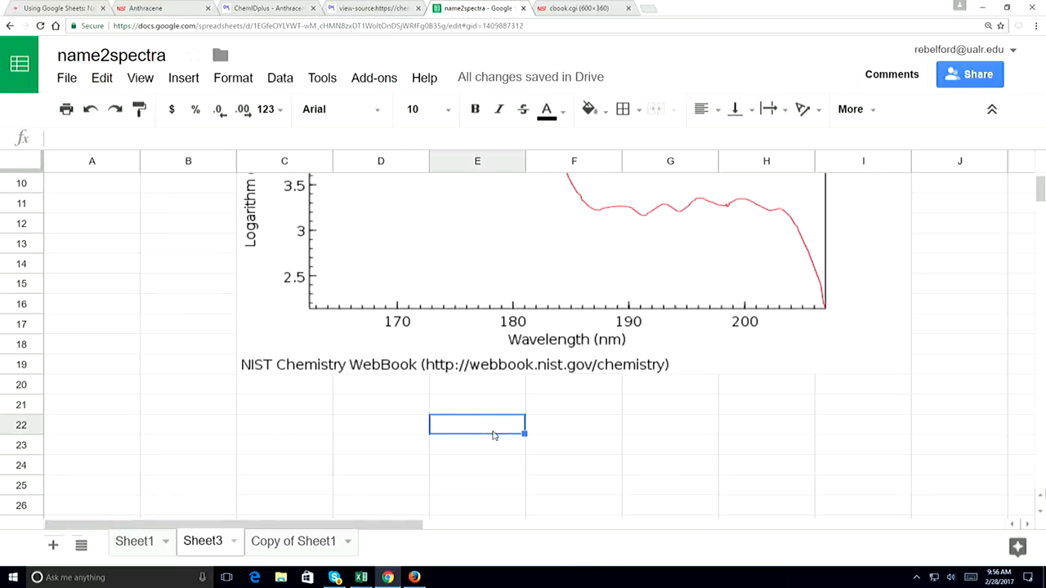
{"action": "scroll", "coordinate": [549, 368], "scroll_direction": "up", "scroll_amount": 3}
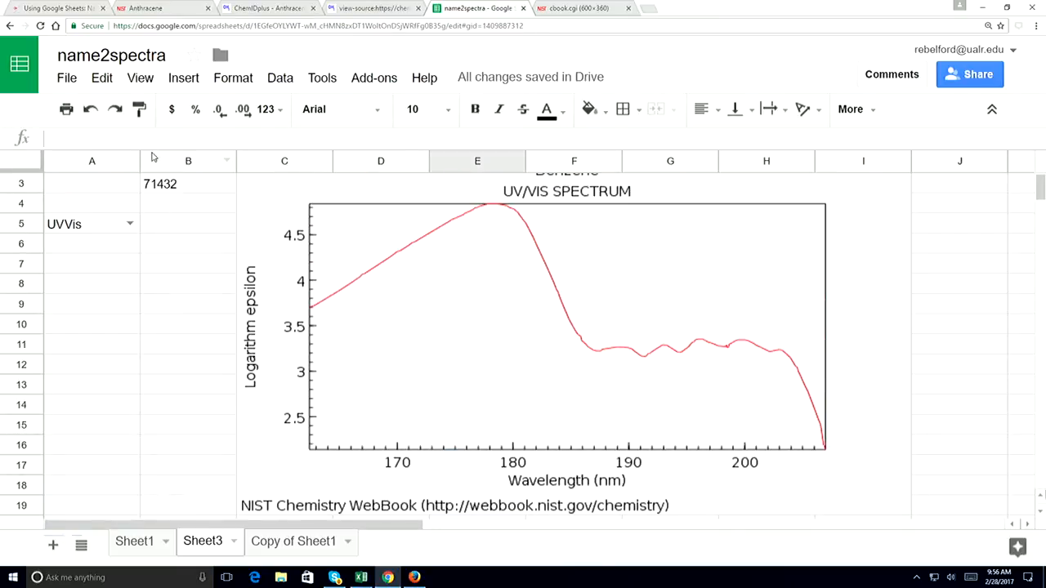
- Copy the link address of anthracene's UV/Vis JCAMP-DX download and paste it as the URL in the cbook.cgi tab
{"action": "left_click", "coordinate": [172, 9]}
{"action": "scroll", "coordinate": [518, 233], "scroll_direction": "down", "scroll_amount": 2}
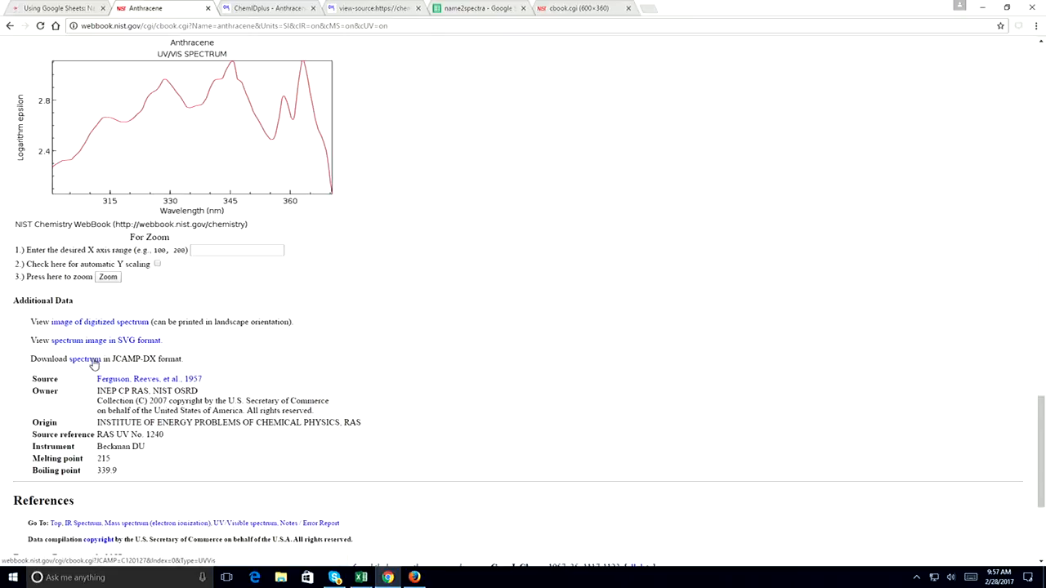
{"action": "right_click", "coordinate": [90, 365]}
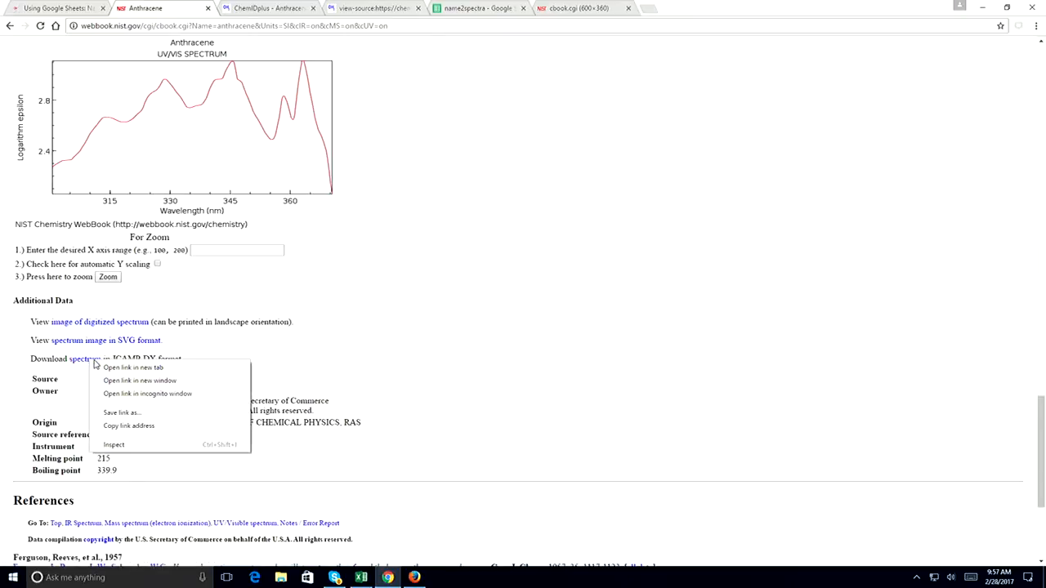
{"action": "left_click", "coordinate": [131, 426]}
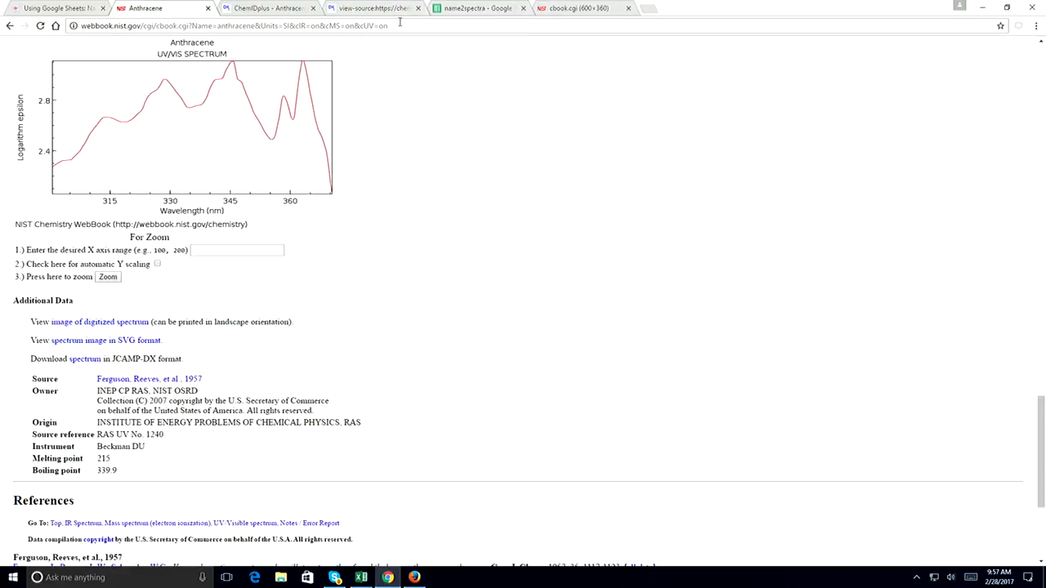
{"action": "left_click", "coordinate": [583, 10]}
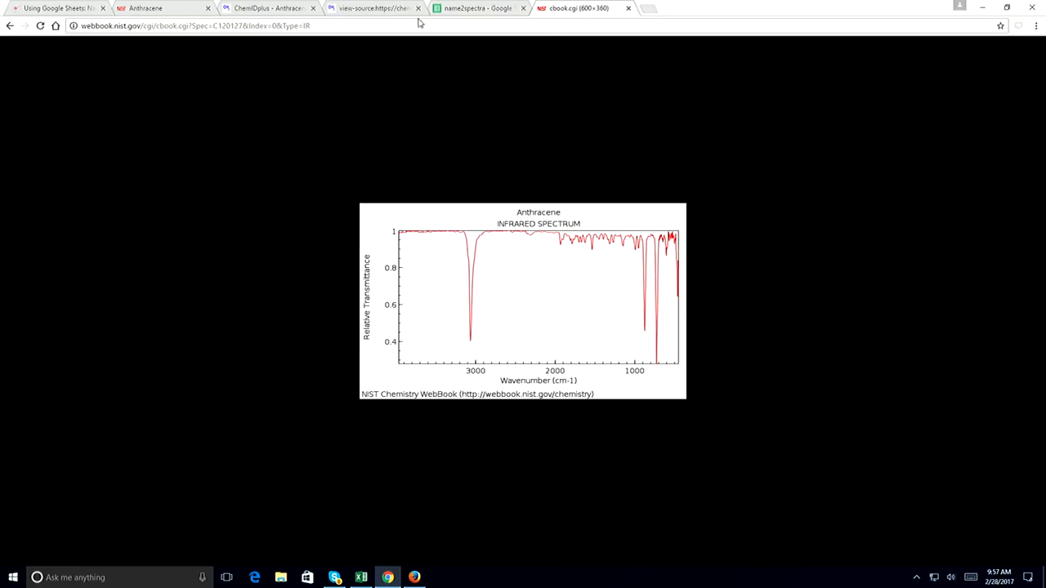
{"action": "left_click", "coordinate": [342, 25]}
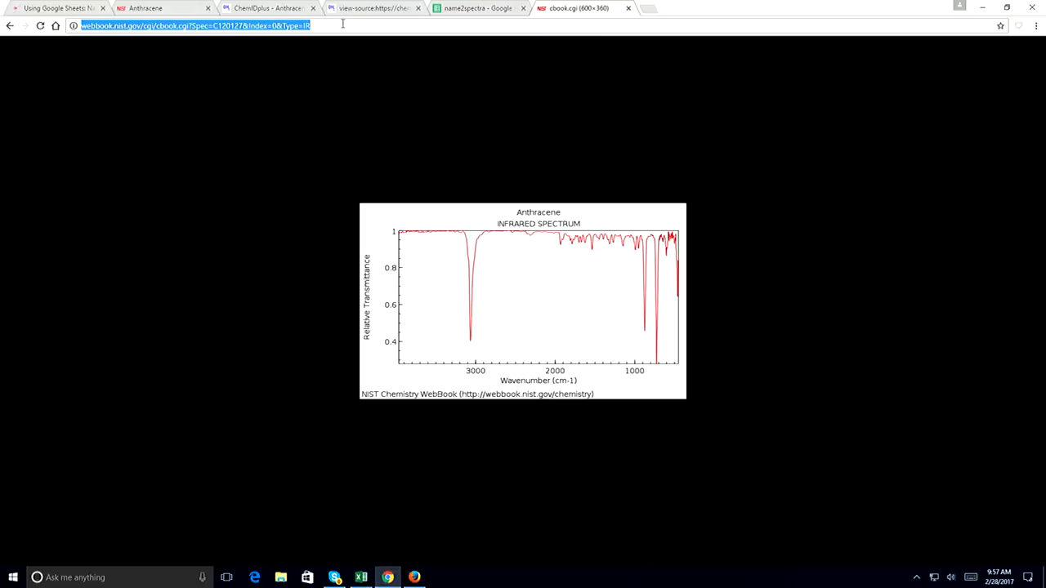
{"action": "key", "text": "ctrl+v"}
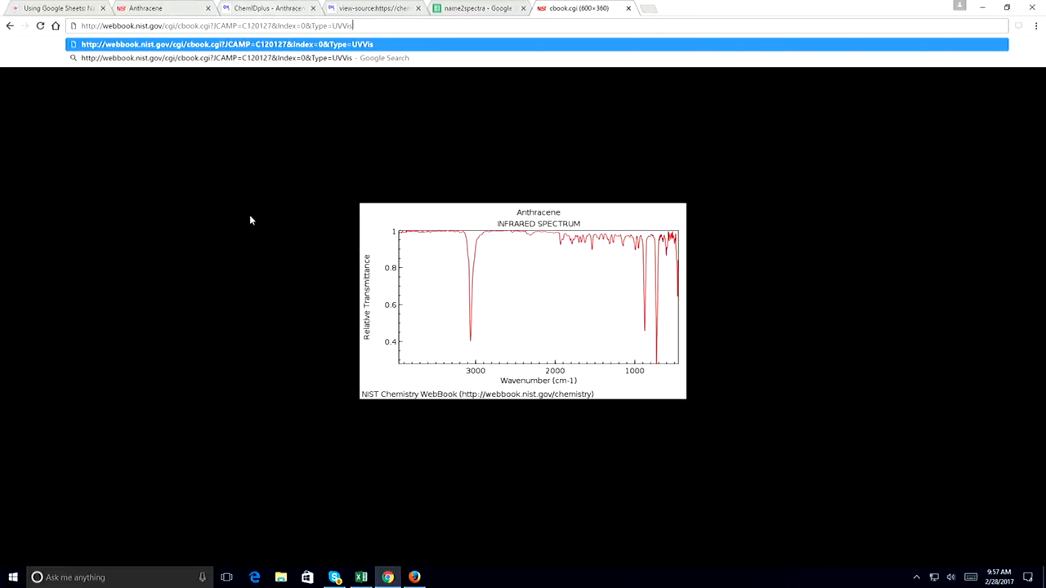
- Copy the full IMPORTDATA formula under Download data from the instructions page in Firefox, and return to the Sheet3 spreadsheet in Chrome
{"action": "left_click", "coordinate": [493, 9]}
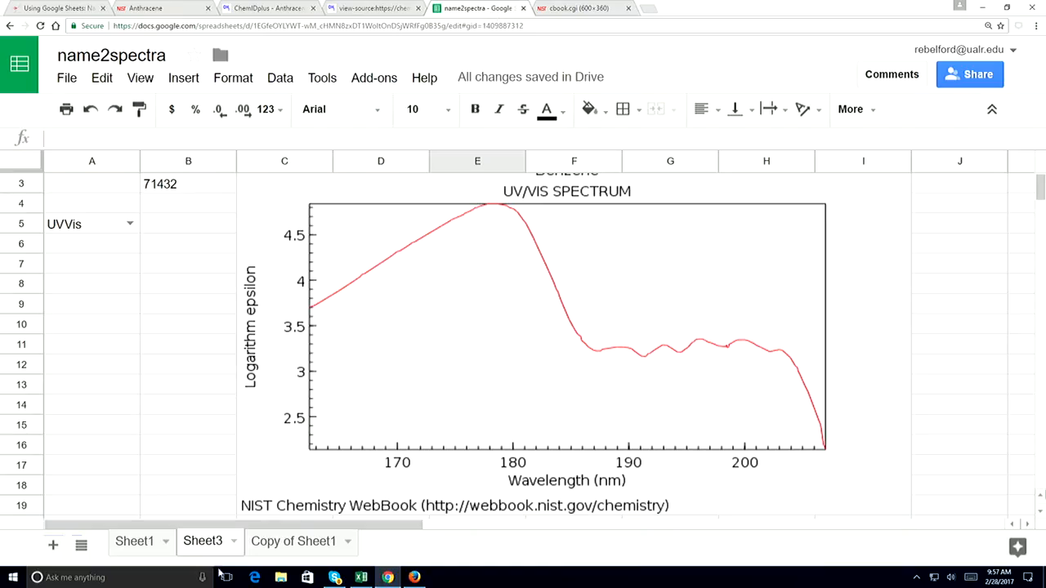
{"action": "left_click", "coordinate": [415, 577]}
{"action": "scroll", "coordinate": [537, 270], "scroll_direction": "down", "scroll_amount": 3}
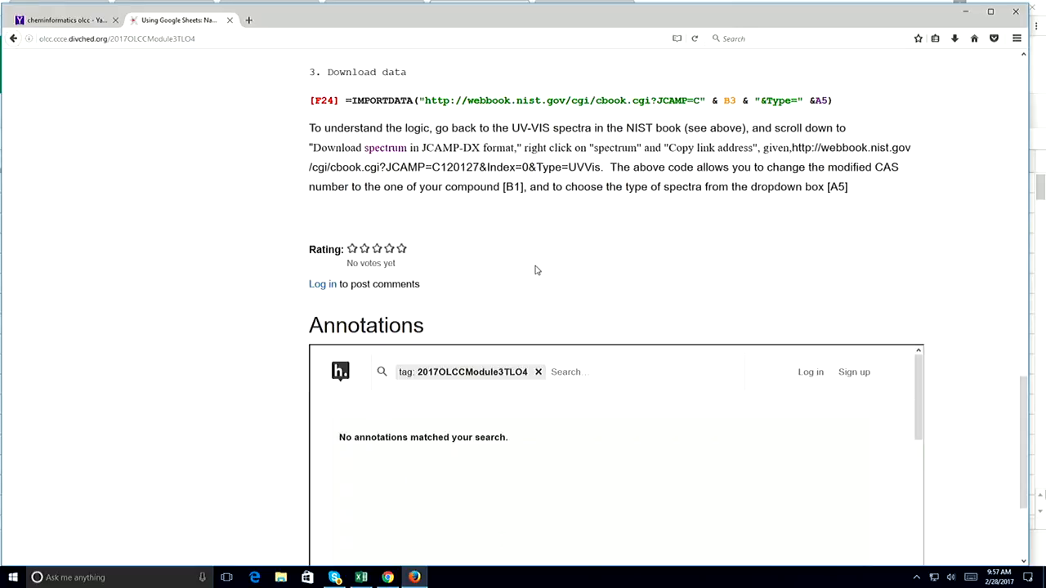
{"action": "scroll", "coordinate": [537, 270], "scroll_direction": "up", "scroll_amount": 4}
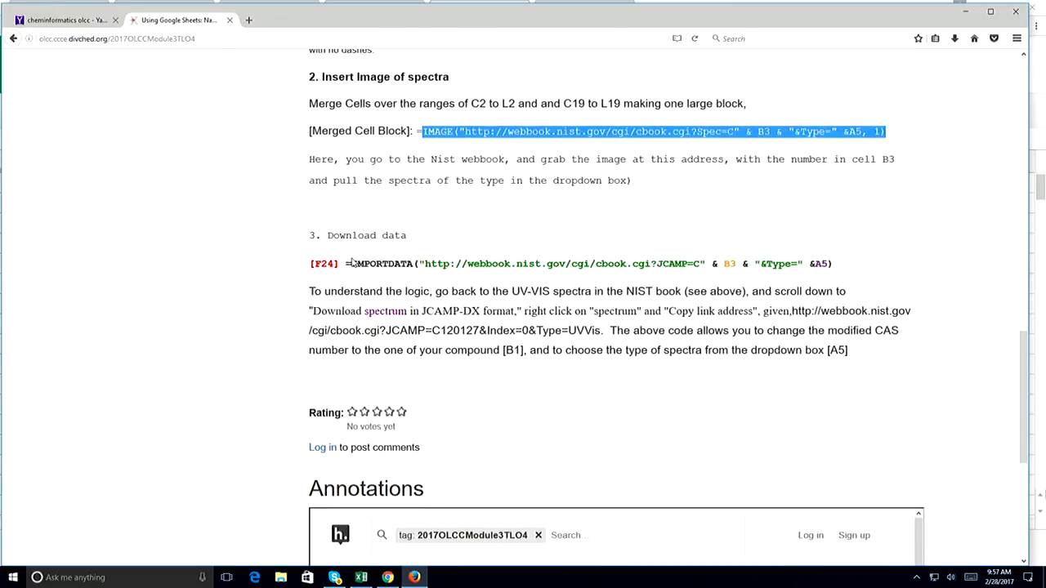
{"action": "left_click_drag", "start_coordinate": [344, 264], "coordinate": [838, 268]}
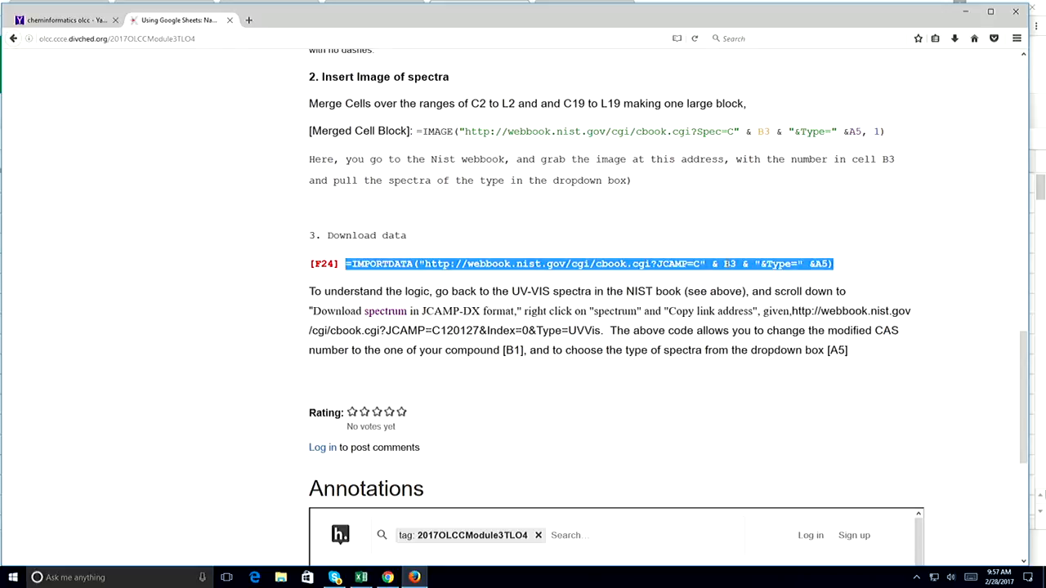
{"action": "left_click", "coordinate": [726, 263]}
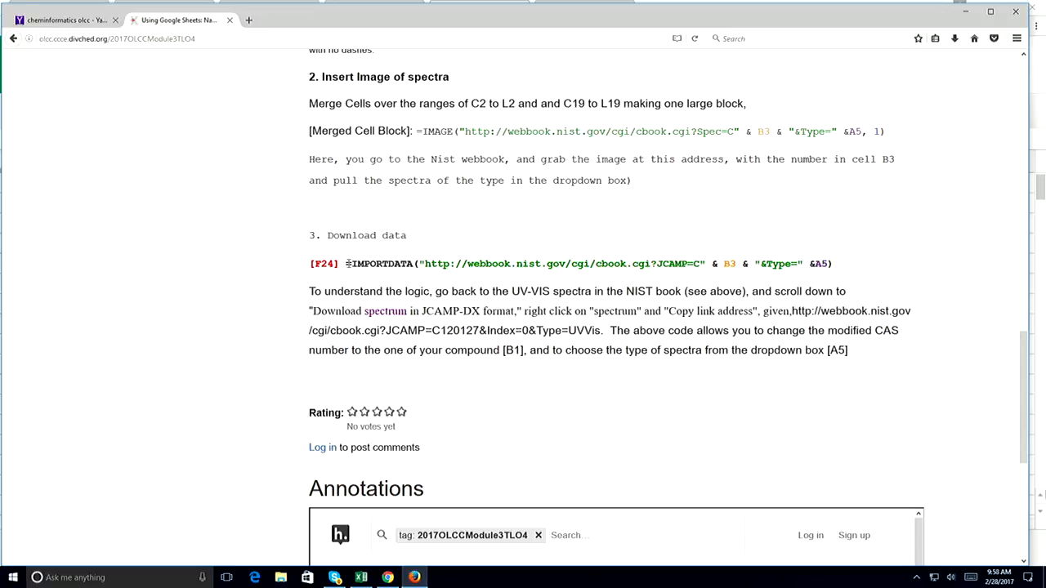
{"action": "left_click_drag", "start_coordinate": [346, 265], "coordinate": [837, 268]}
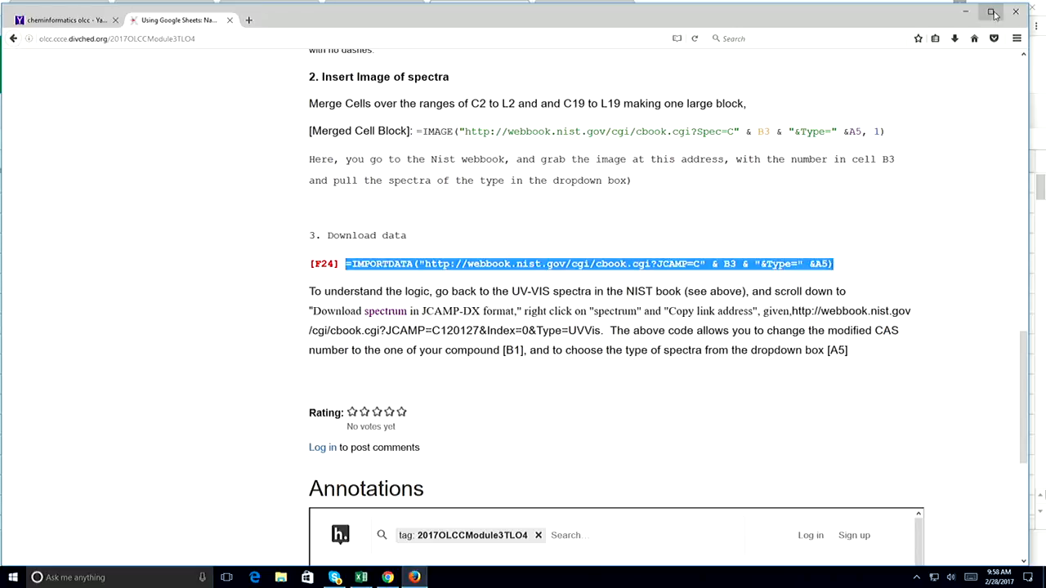
{"action": "left_click", "coordinate": [965, 11]}
{"action": "scroll", "coordinate": [449, 334], "scroll_direction": "down", "scroll_amount": 3}
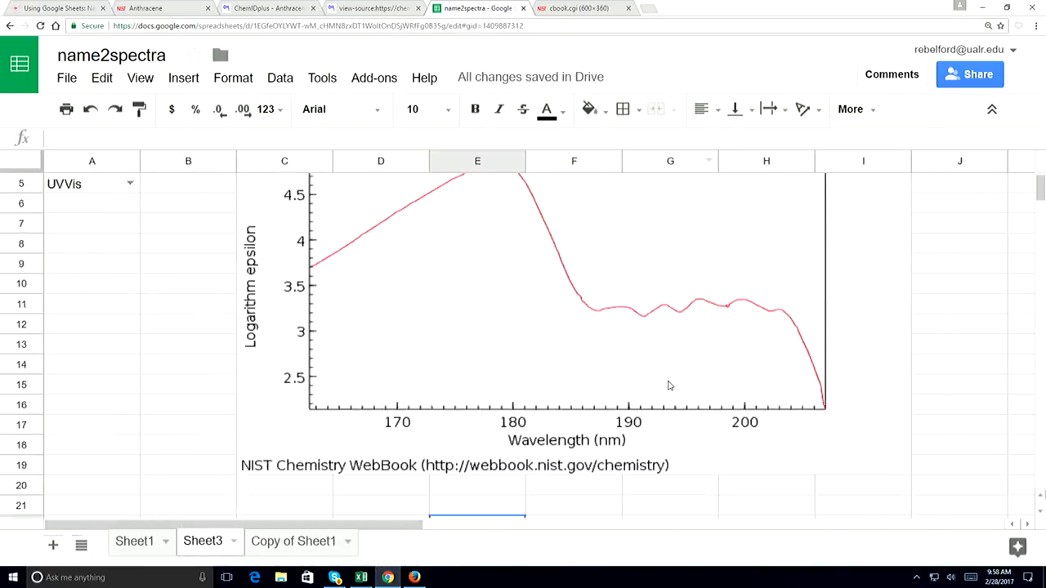
{"action": "double_click", "coordinate": [468, 369]}
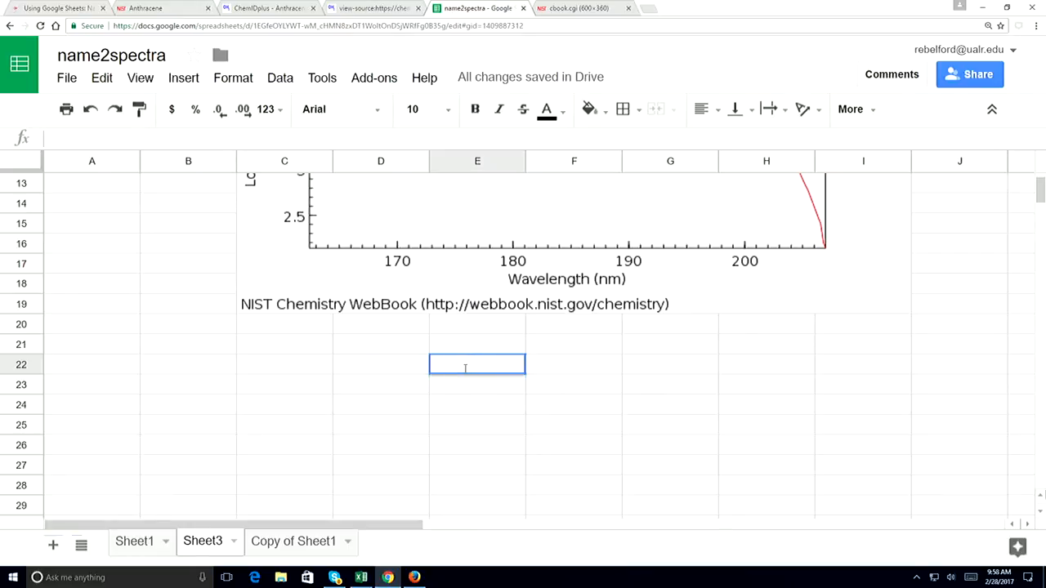
{"action": "key", "text": "ctrl+v"}
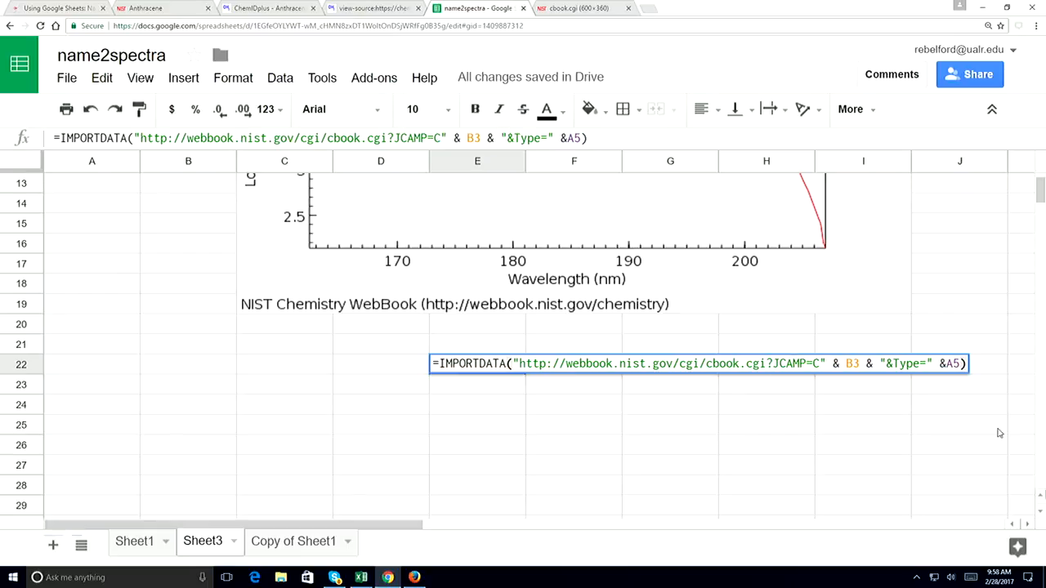
{"action": "scroll", "coordinate": [1043, 194], "scroll_direction": "up", "scroll_amount": 4}
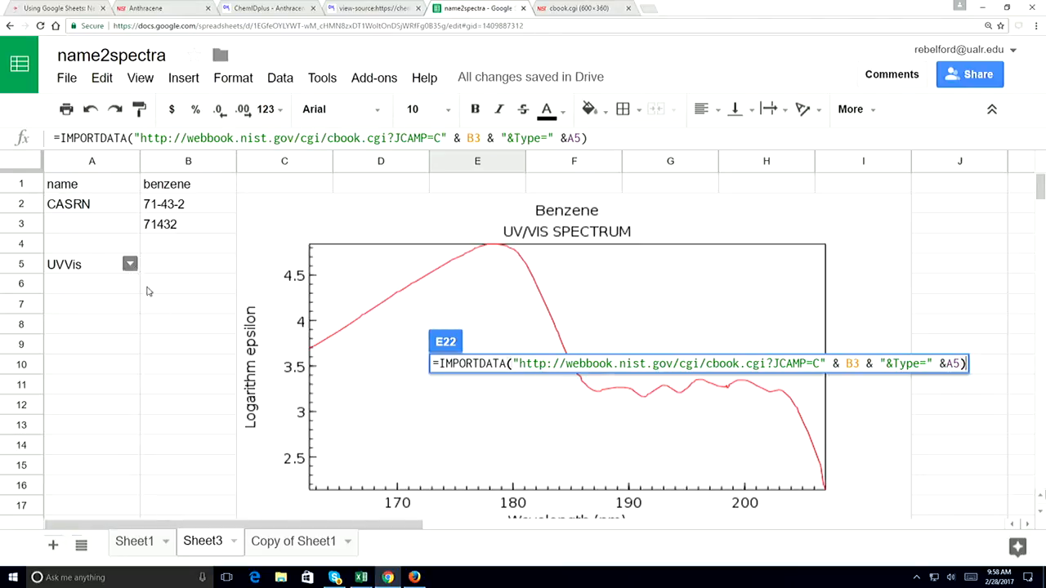
{"action": "key", "text": "Return"}
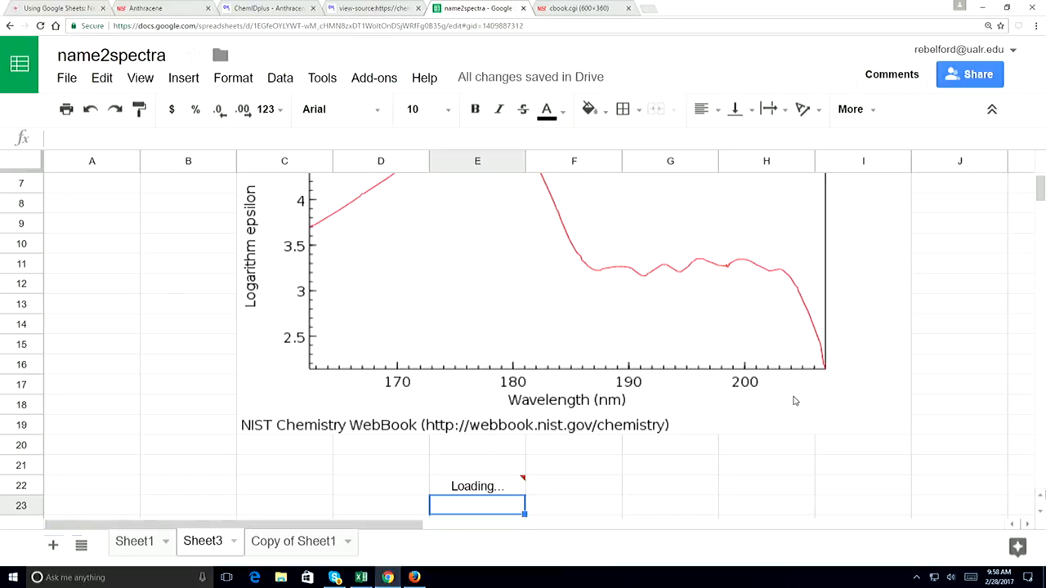
- Examine the imported JCAMP-DX header lines and XY points for benzene's UV/Vis spectrum below cell E22
{"action": "scroll", "coordinate": [797, 400], "scroll_direction": "down", "scroll_amount": 1}
{"action": "scroll", "coordinate": [768, 400], "scroll_direction": "down", "scroll_amount": 3}
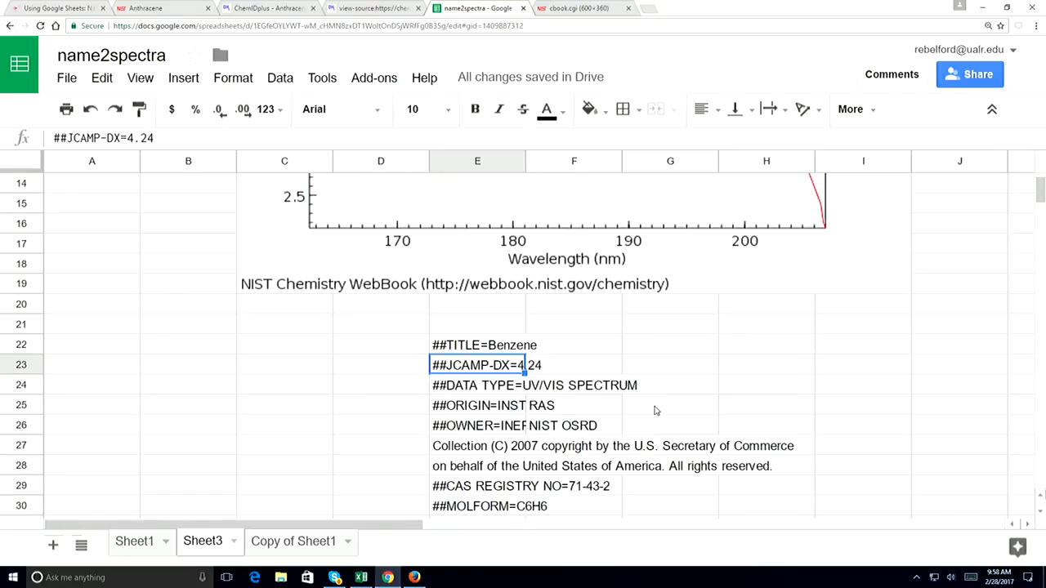
{"action": "left_click", "coordinate": [576, 392]}
{"action": "scroll", "coordinate": [786, 335], "scroll_direction": "down", "scroll_amount": 10}
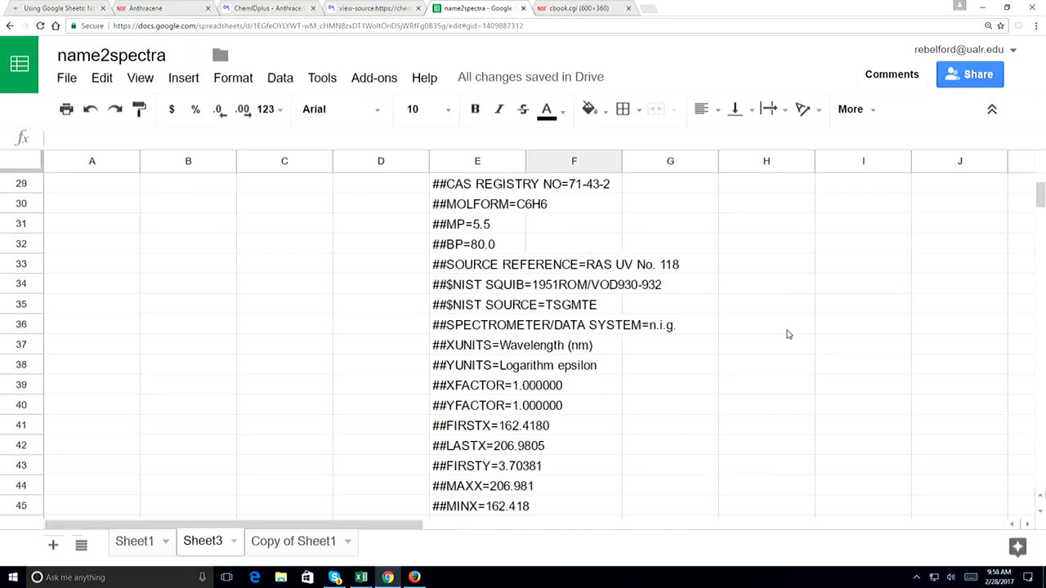
{"action": "scroll", "coordinate": [787, 336], "scroll_direction": "down", "scroll_amount": 3}
{"action": "scroll", "coordinate": [785, 338], "scroll_direction": "up", "scroll_amount": 15}
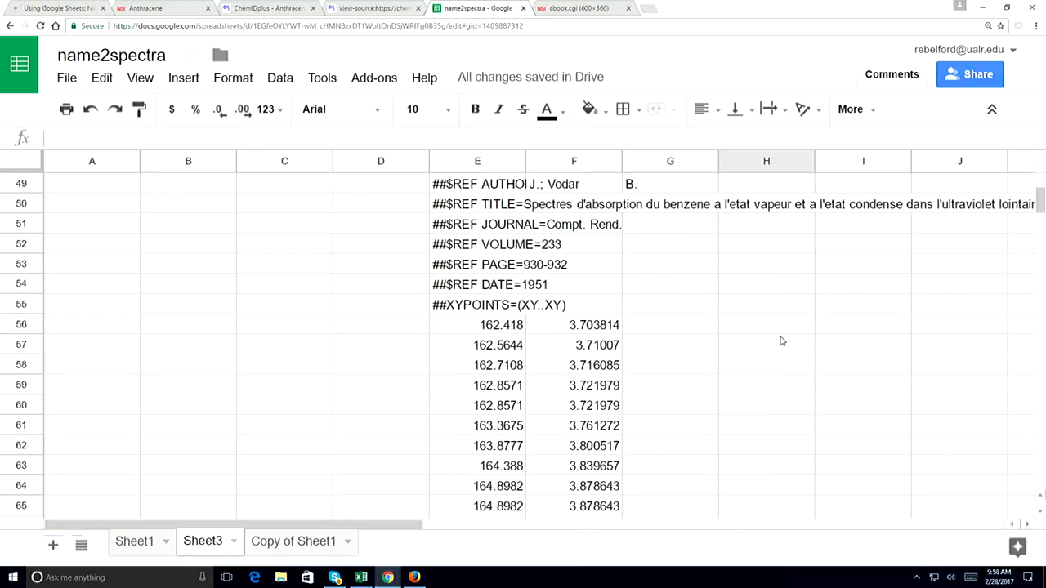
{"action": "scroll", "coordinate": [783, 343], "scroll_direction": "up", "scroll_amount": 1}
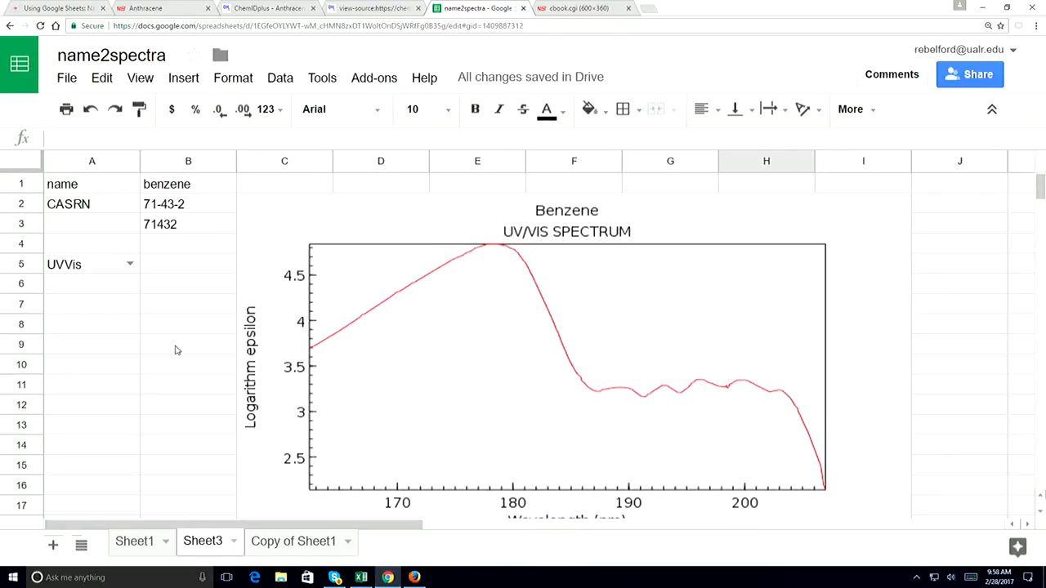
- Set the spectrum type in cell A5 to IR and check the updated spectrum image and imported data
{"action": "left_click", "coordinate": [130, 265]}
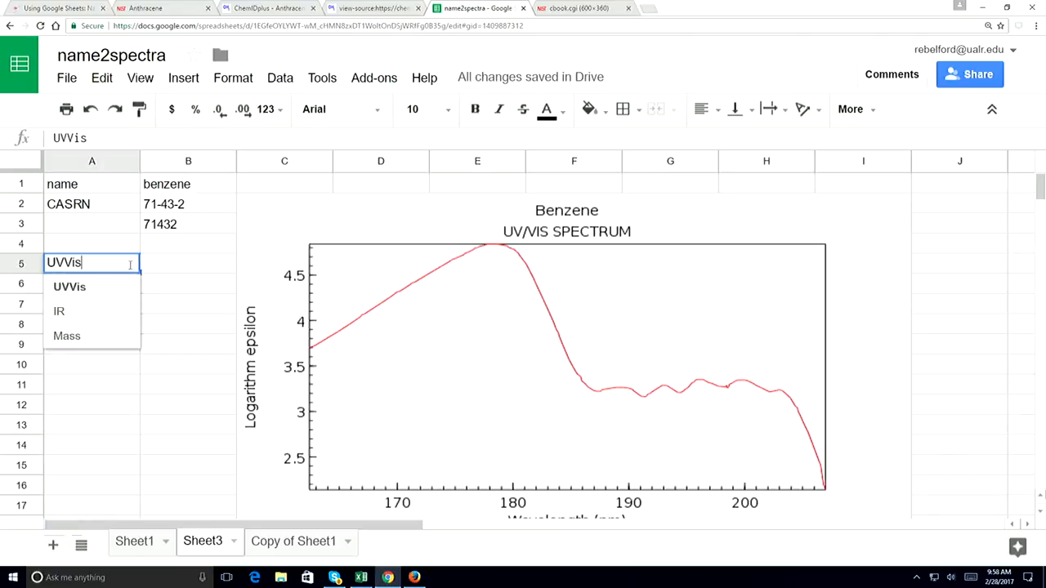
{"action": "left_click", "coordinate": [85, 312]}
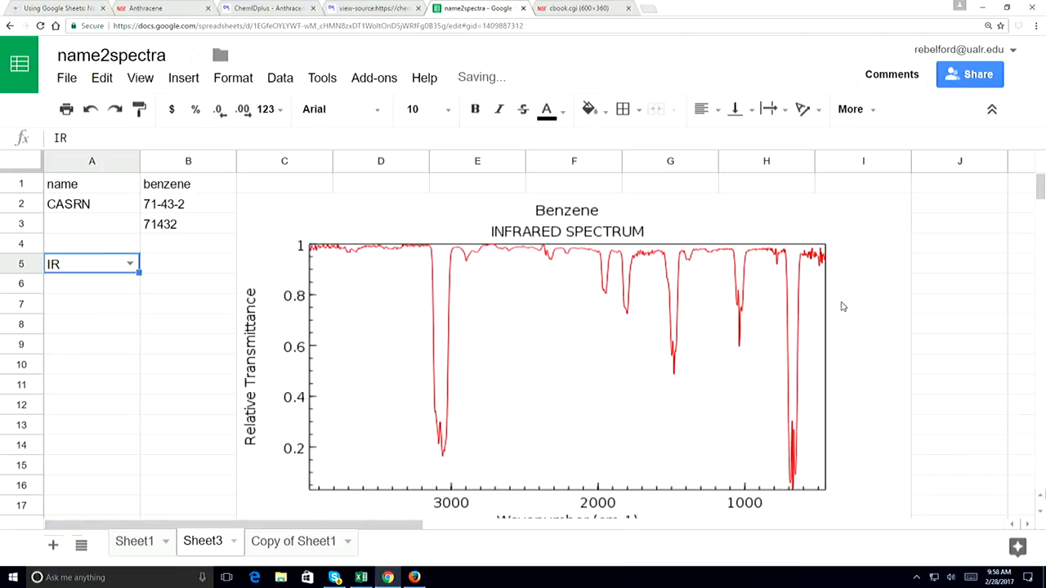
{"action": "scroll", "coordinate": [841, 311], "scroll_direction": "down", "scroll_amount": 7}
{"action": "scroll", "coordinate": [837, 318], "scroll_direction": "down", "scroll_amount": 7}
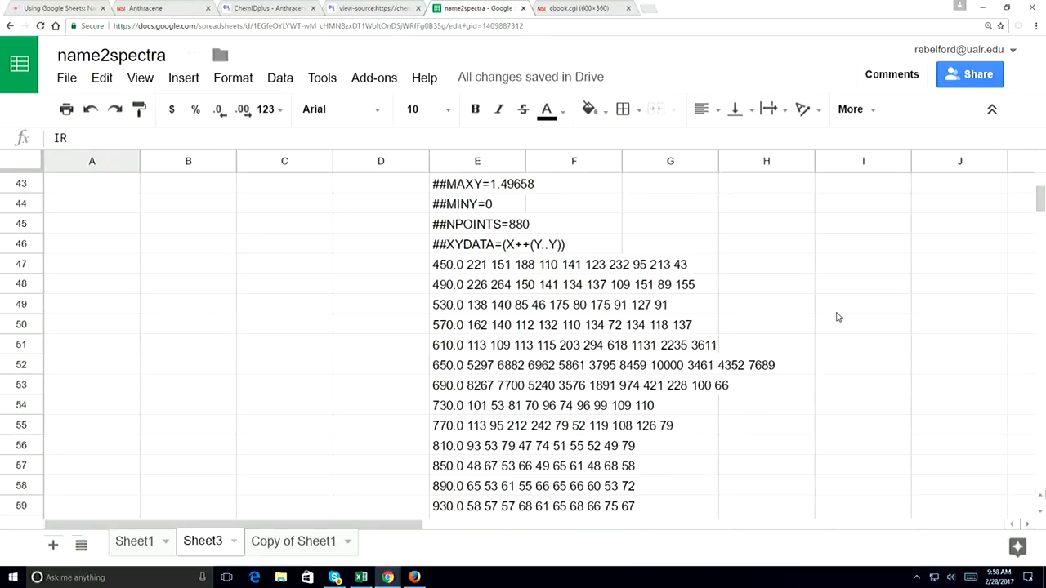
{"action": "scroll", "coordinate": [837, 317], "scroll_direction": "up", "scroll_amount": 12}
{"action": "scroll", "coordinate": [837, 317], "scroll_direction": "up", "scroll_amount": 3}
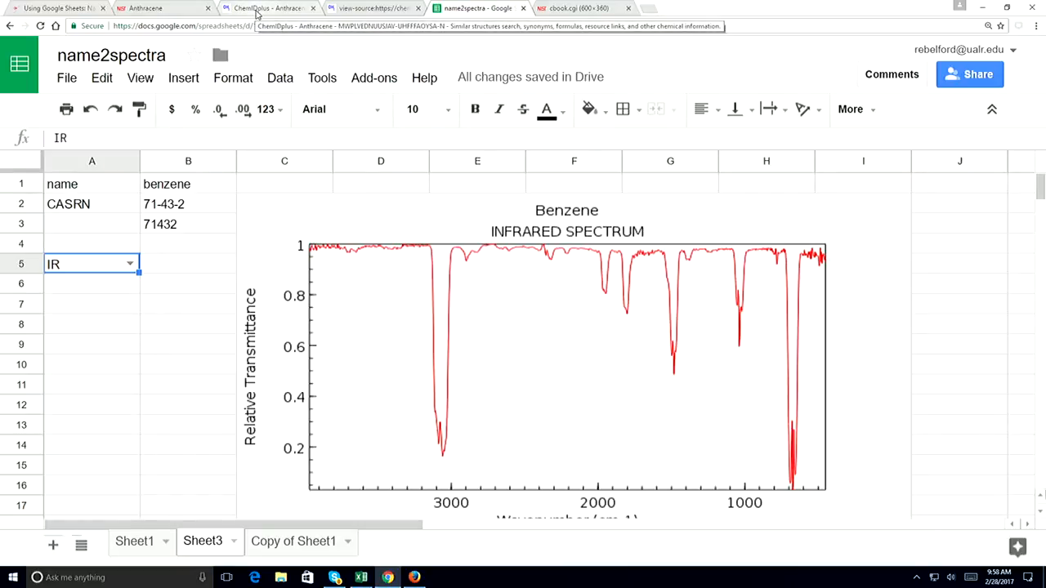
- Go back to anthracene's NIST WebBook page and review its identifiers and available data at the beginning of the page
{"action": "left_click", "coordinate": [145, 10]}
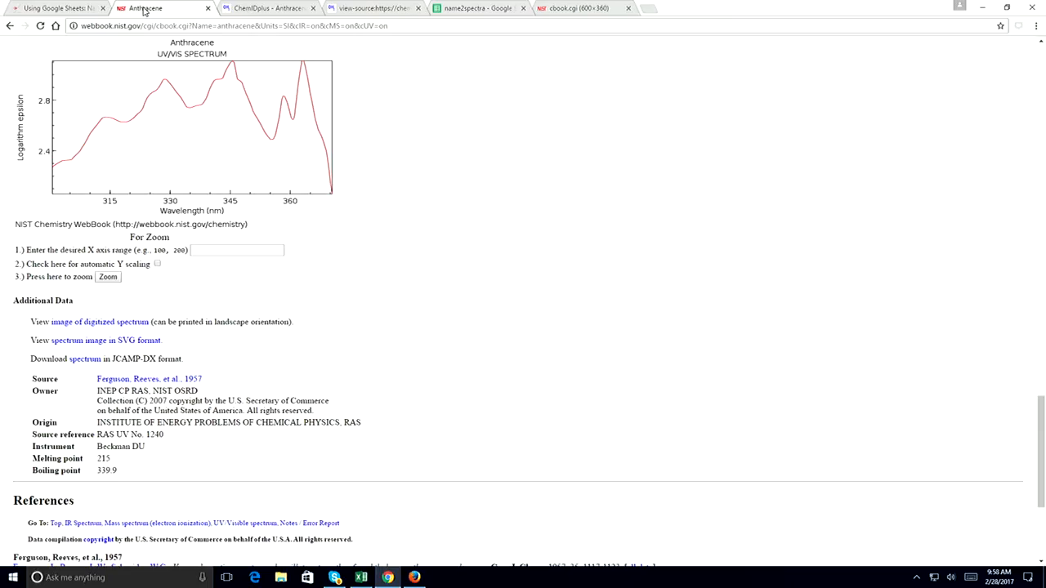
{"action": "scroll", "coordinate": [431, 276], "scroll_direction": "up", "scroll_amount": 10}
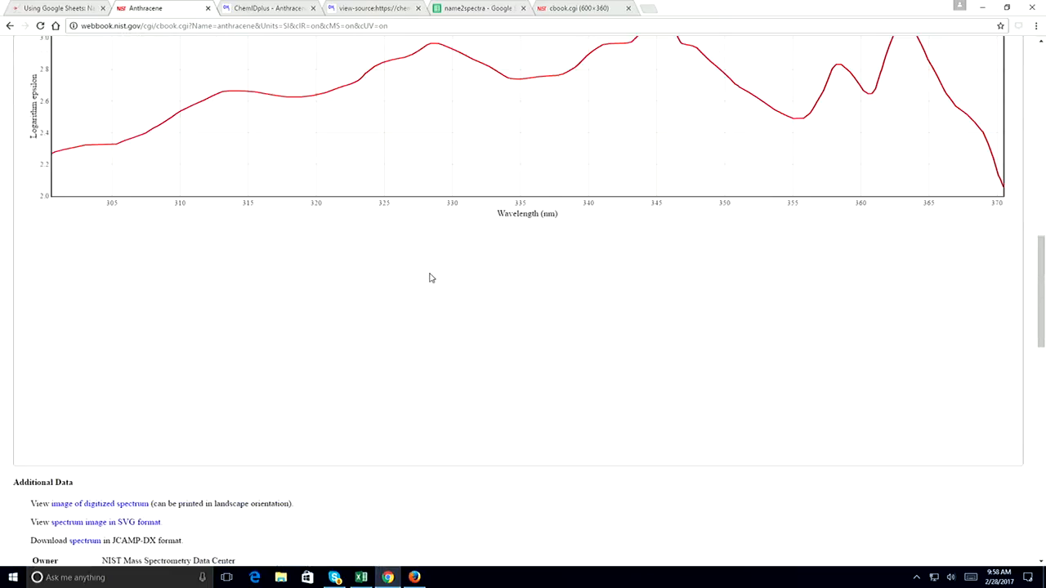
{"action": "scroll", "coordinate": [432, 280], "scroll_direction": "up", "scroll_amount": 15}
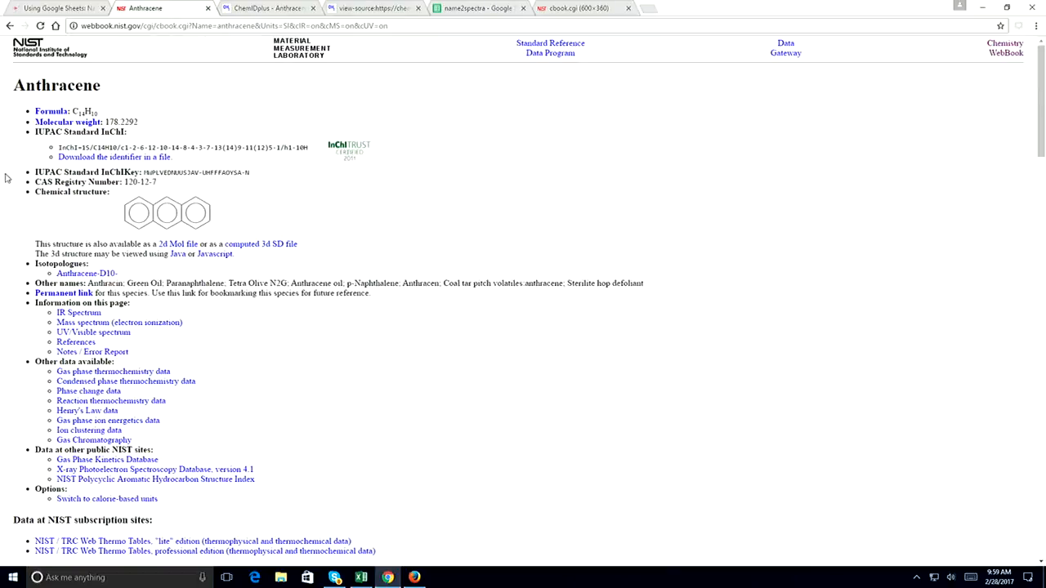